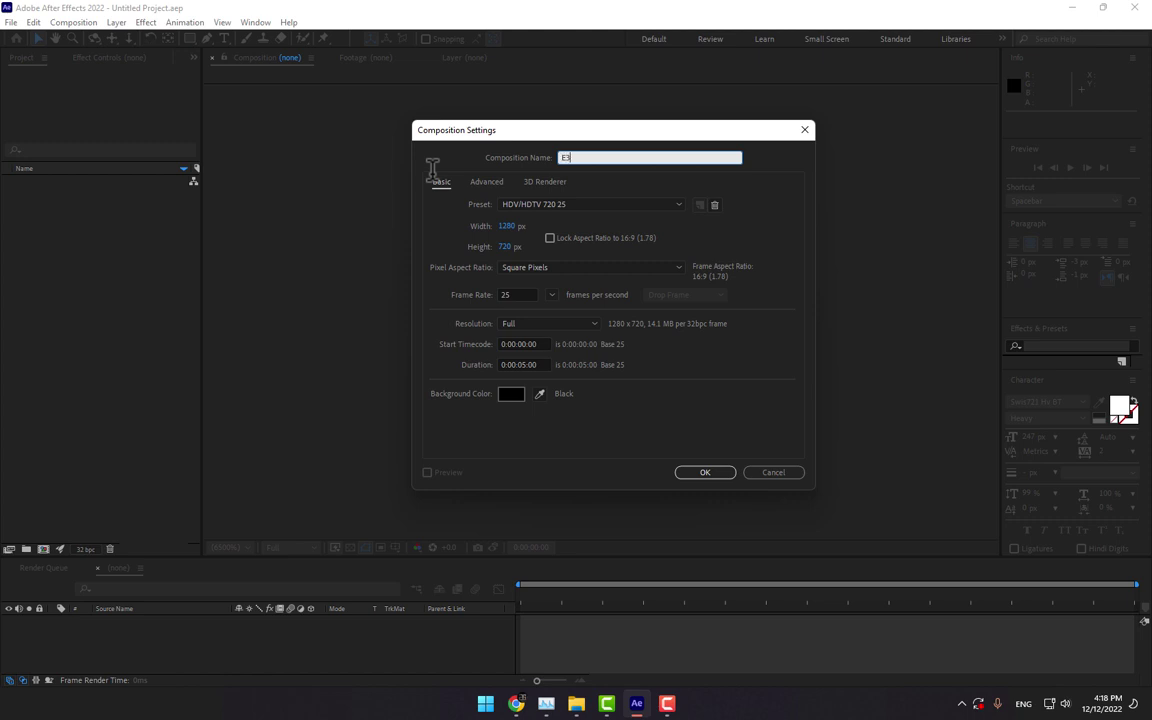
- Create the E3D composition and set its duration to 0:00:08:00
{"action": "key", "text": "Return"}
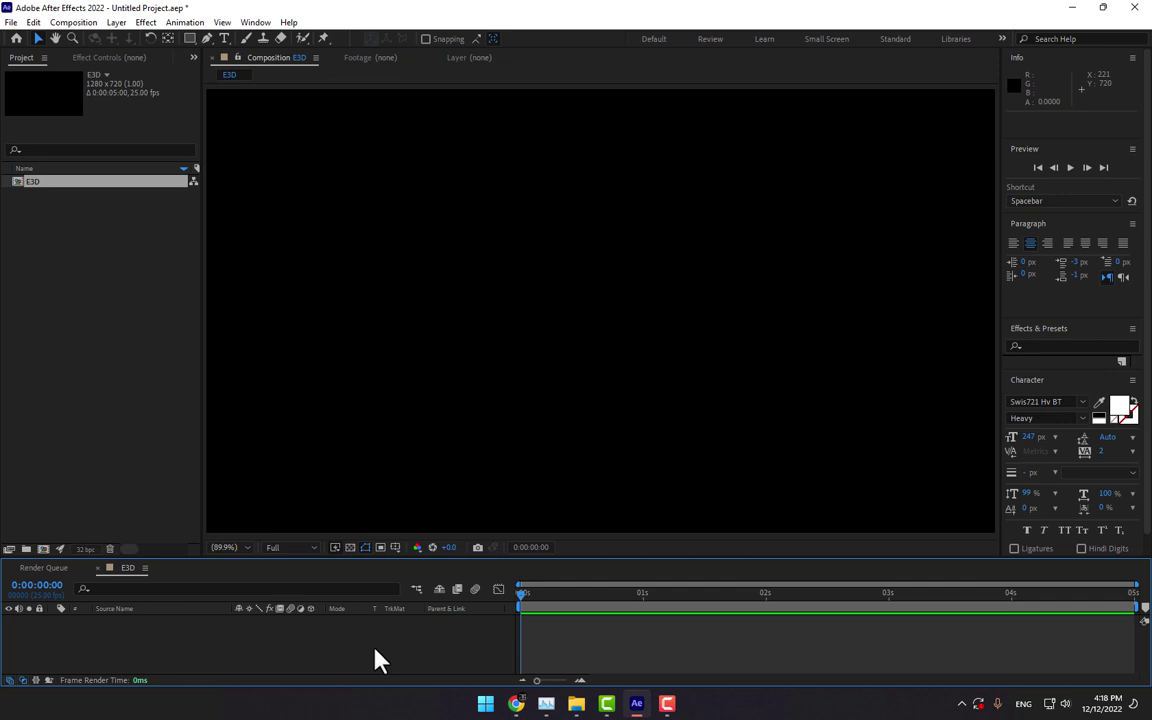
{"action": "key", "text": "ctrl+k"}
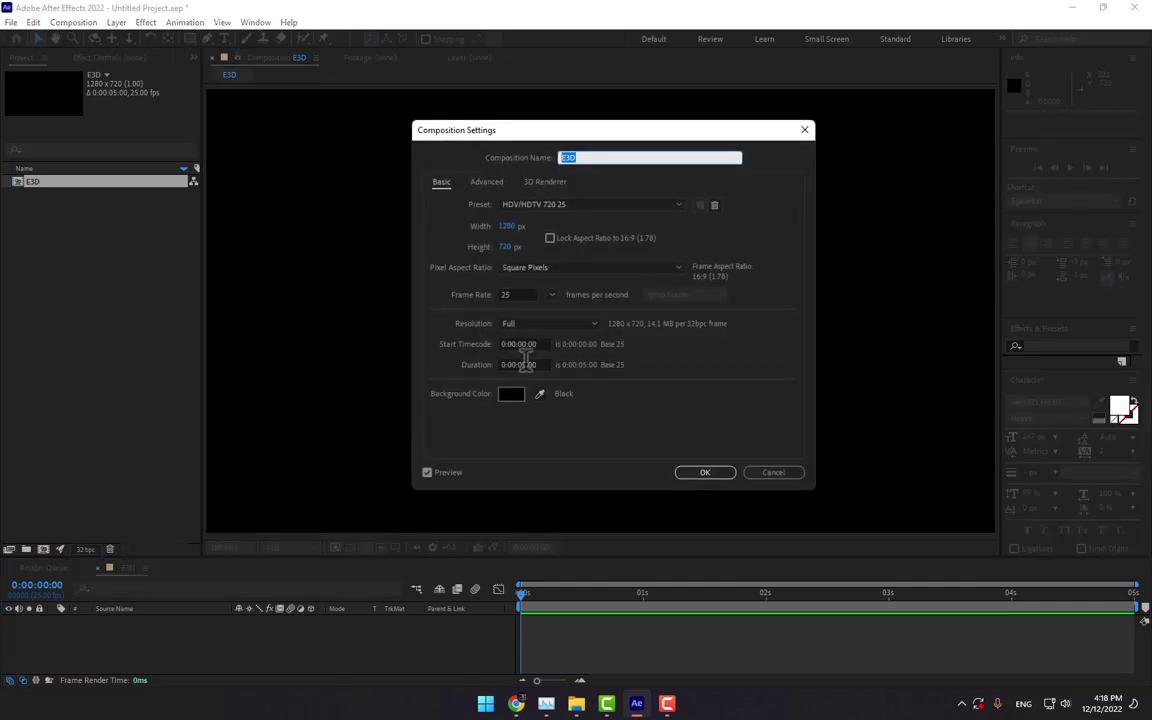
{"action": "left_click", "coordinate": [526, 364]}
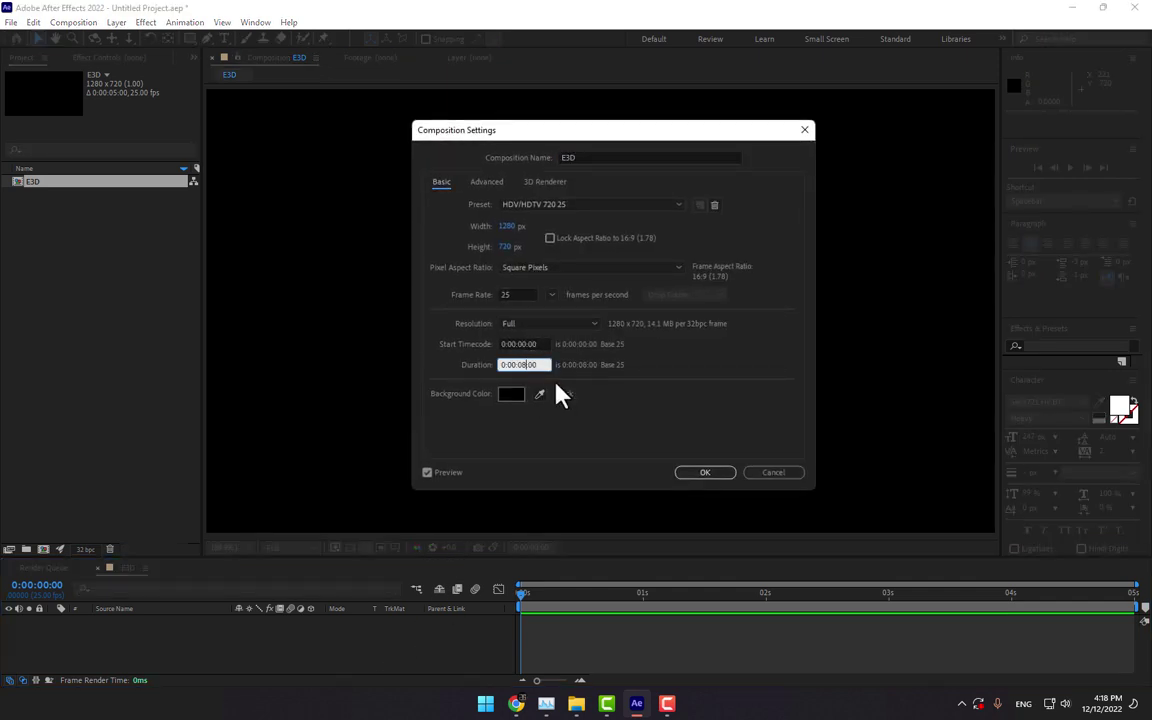
{"action": "key", "text": "Return"}
- Turn on the Title/Action Safe guides and the rulers in the viewer
{"action": "left_click", "coordinate": [236, 547]}
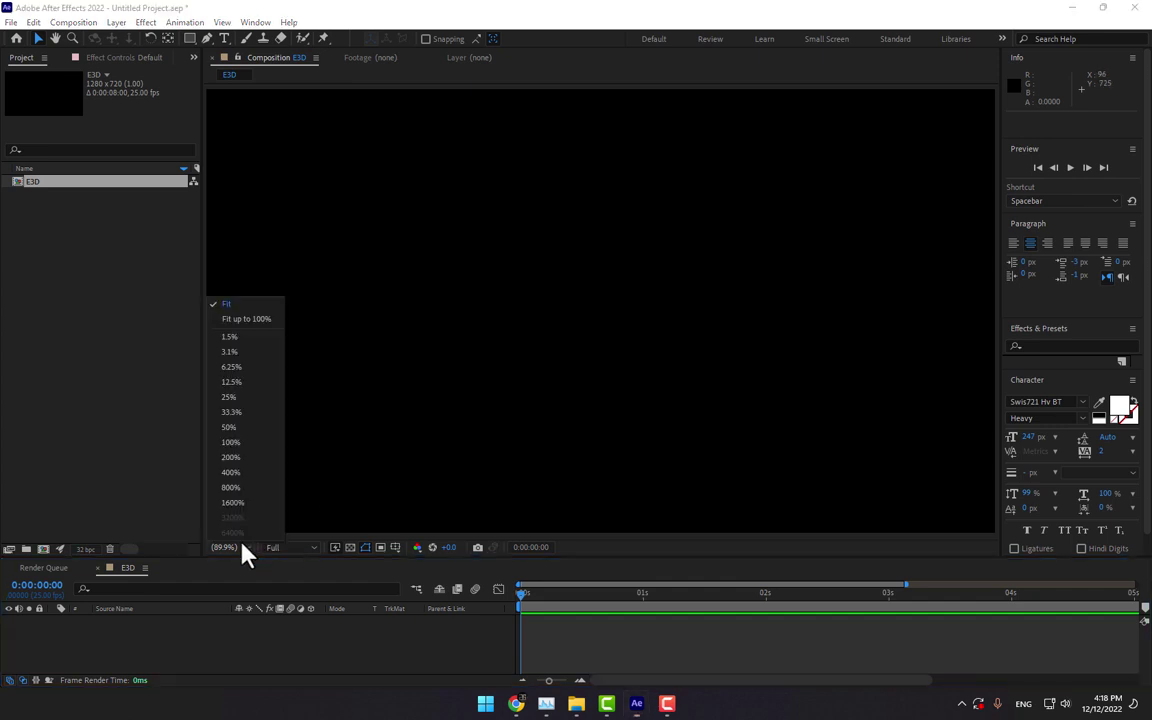
{"action": "left_click", "coordinate": [397, 556]}
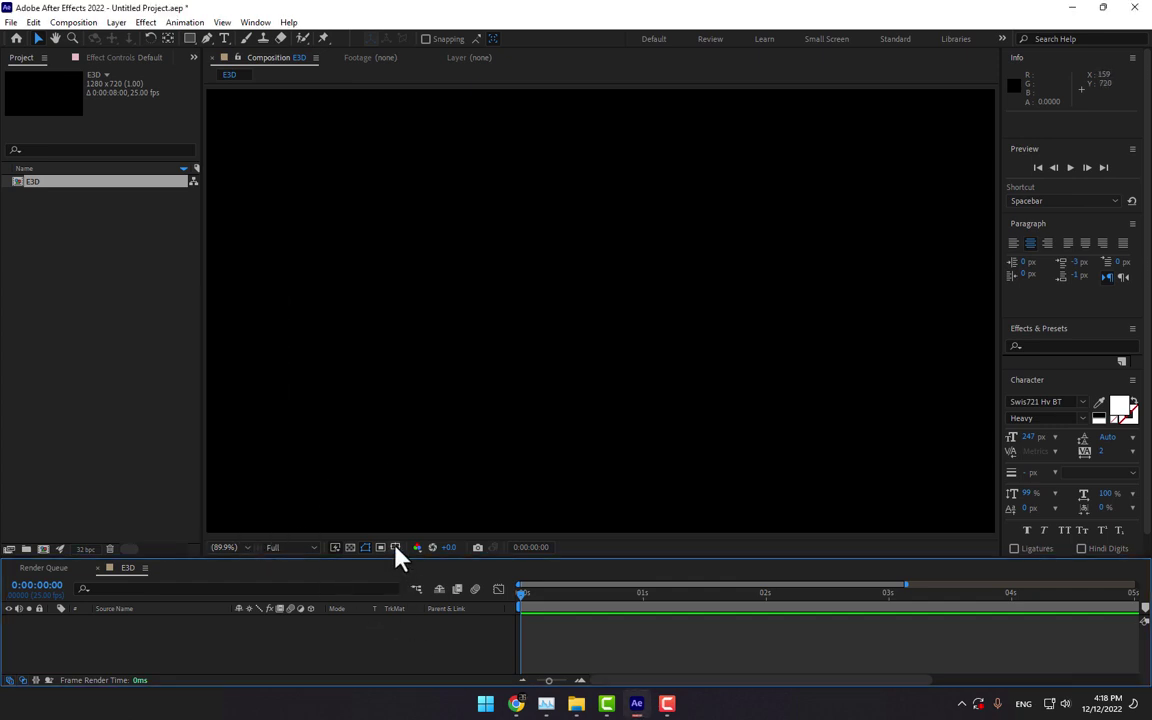
{"action": "left_click", "coordinate": [395, 547]}
{"action": "left_click", "coordinate": [415, 564]}
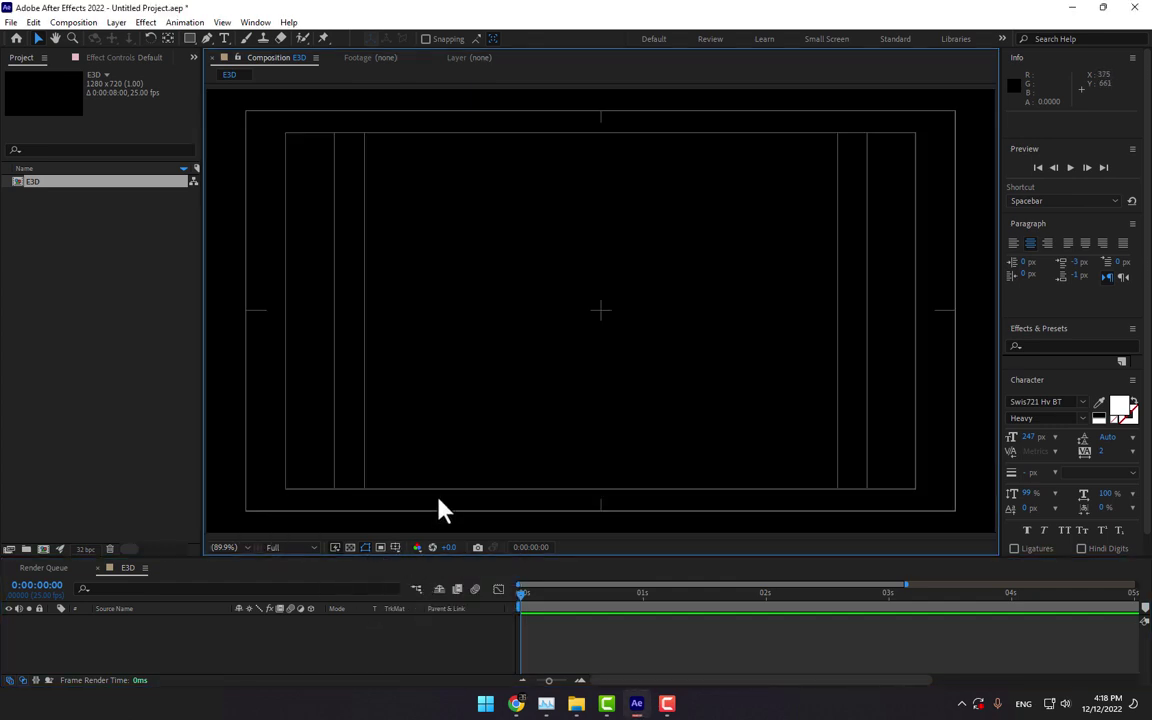
{"action": "key", "text": "ctrl+r"}
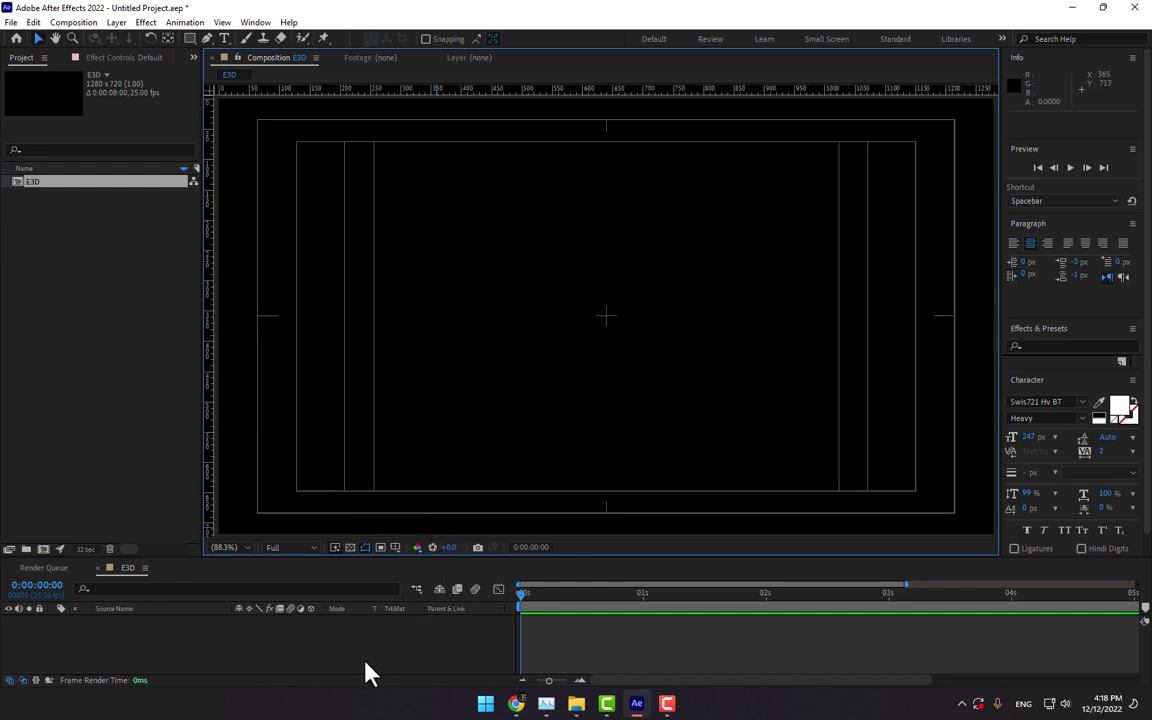
- Add a new solid layer named Modell
{"action": "key", "text": "ctrl+y"}
{"action": "type", "text": "M"}
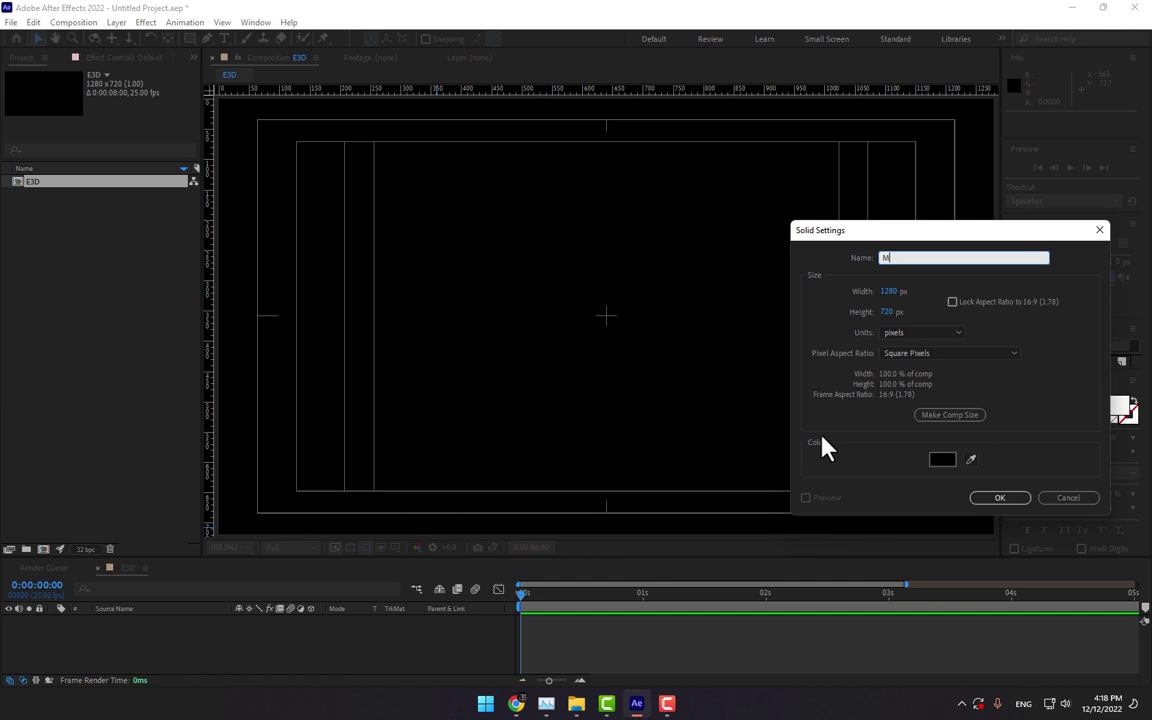
{"action": "type", "text": "odell"}
{"action": "key", "text": "Return"}
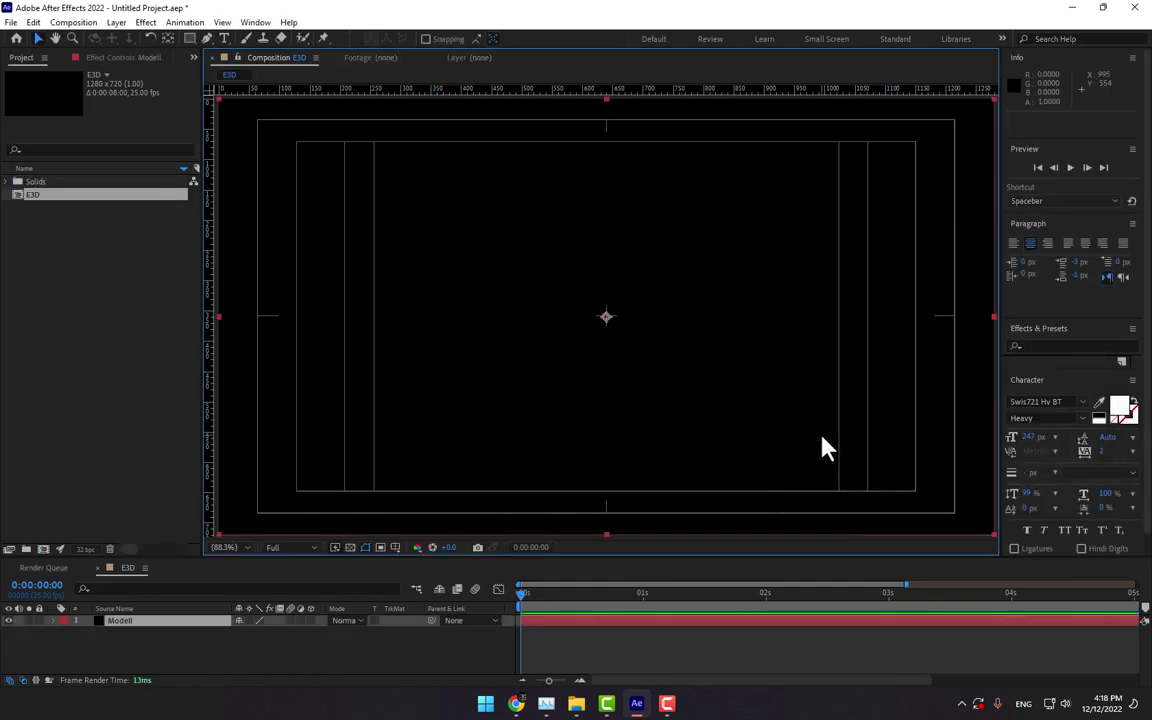
- Apply the Video Copilot Element effect to the Modell layer
{"action": "left_click", "coordinate": [432, 663]}
{"action": "left_click", "coordinate": [141, 621]}
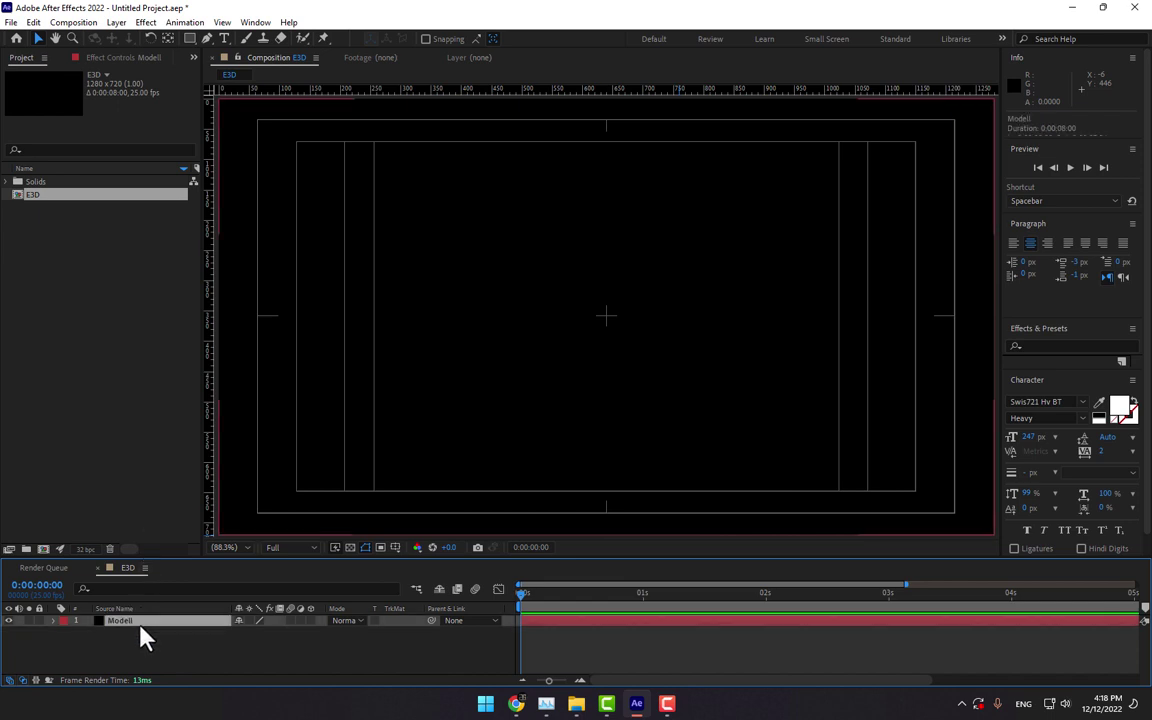
{"action": "left_click", "coordinate": [146, 23]}
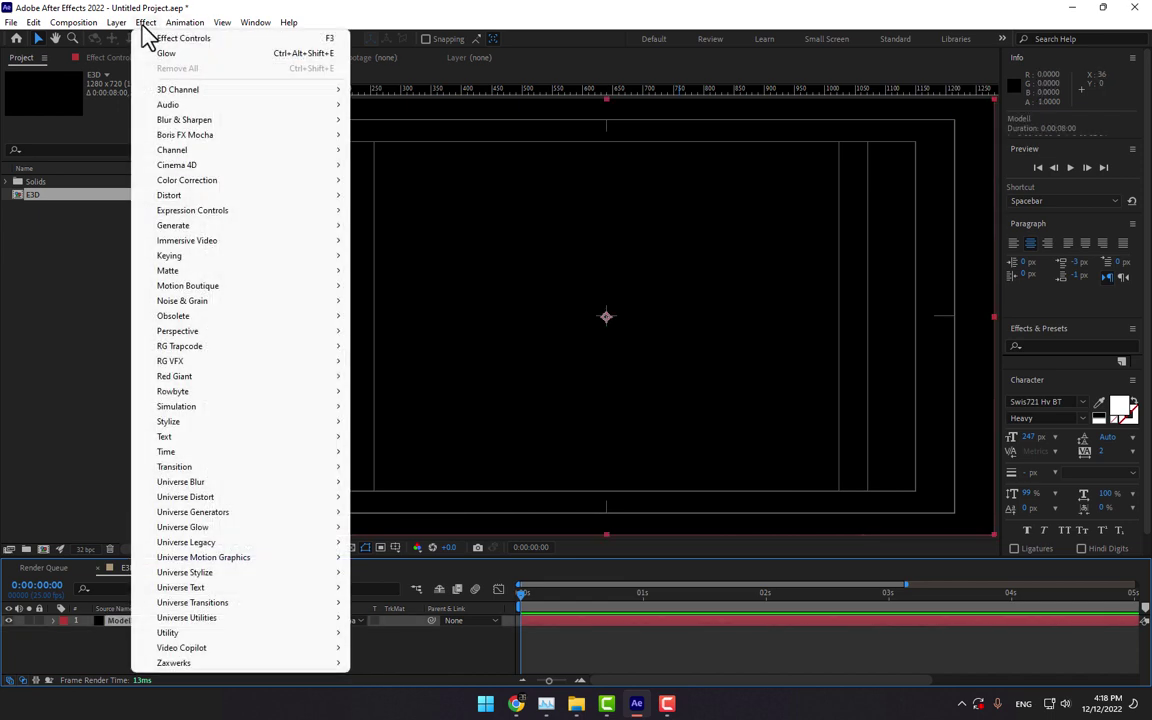
{"action": "mouse_move", "coordinate": [257, 656]}
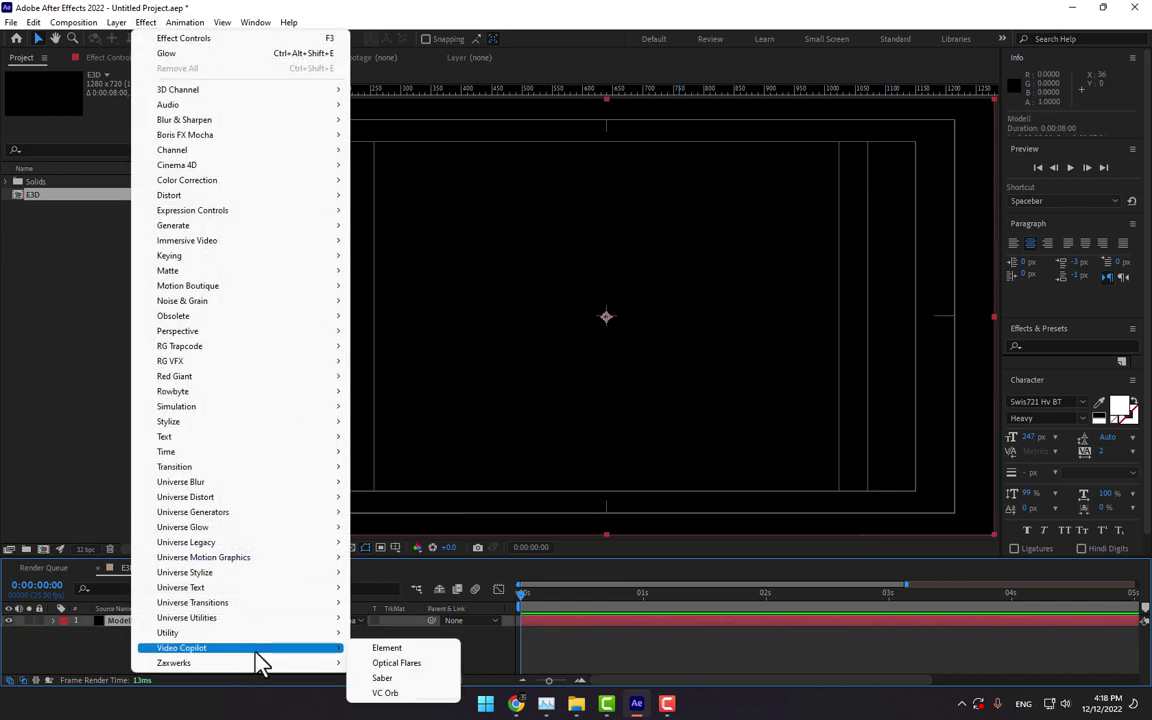
{"action": "left_click", "coordinate": [414, 662]}
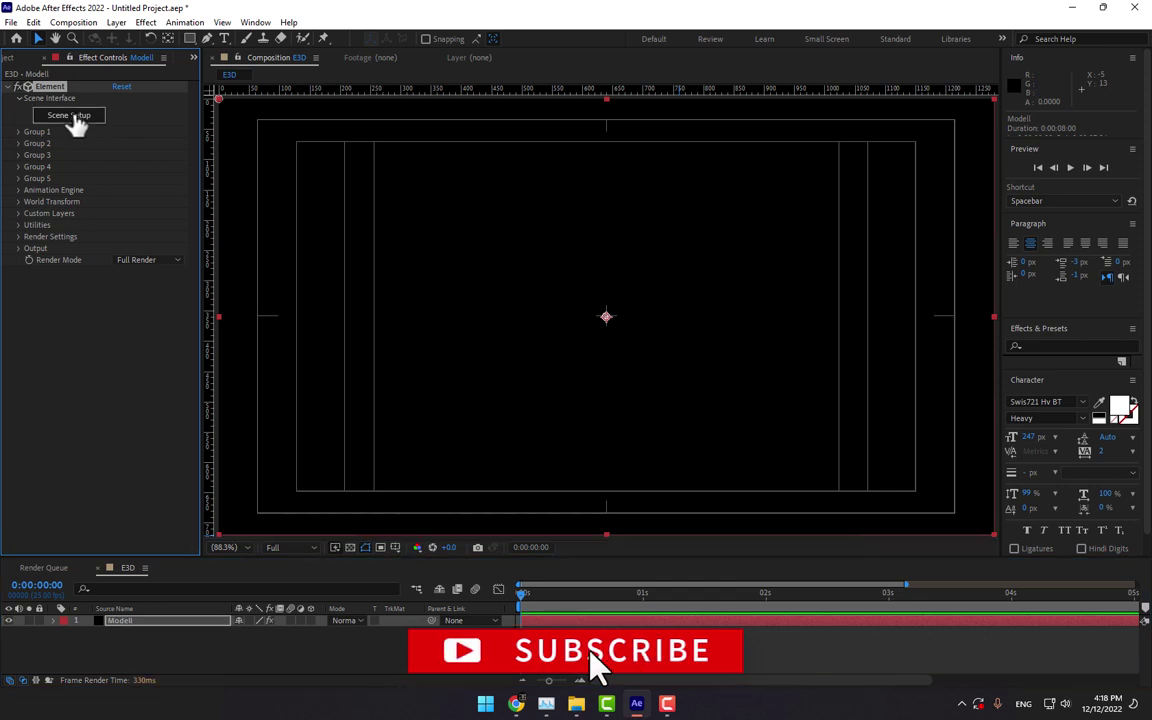
- Open Element's Scene Setup and browse the Model Browser's model folders
{"action": "left_click", "coordinate": [76, 116]}
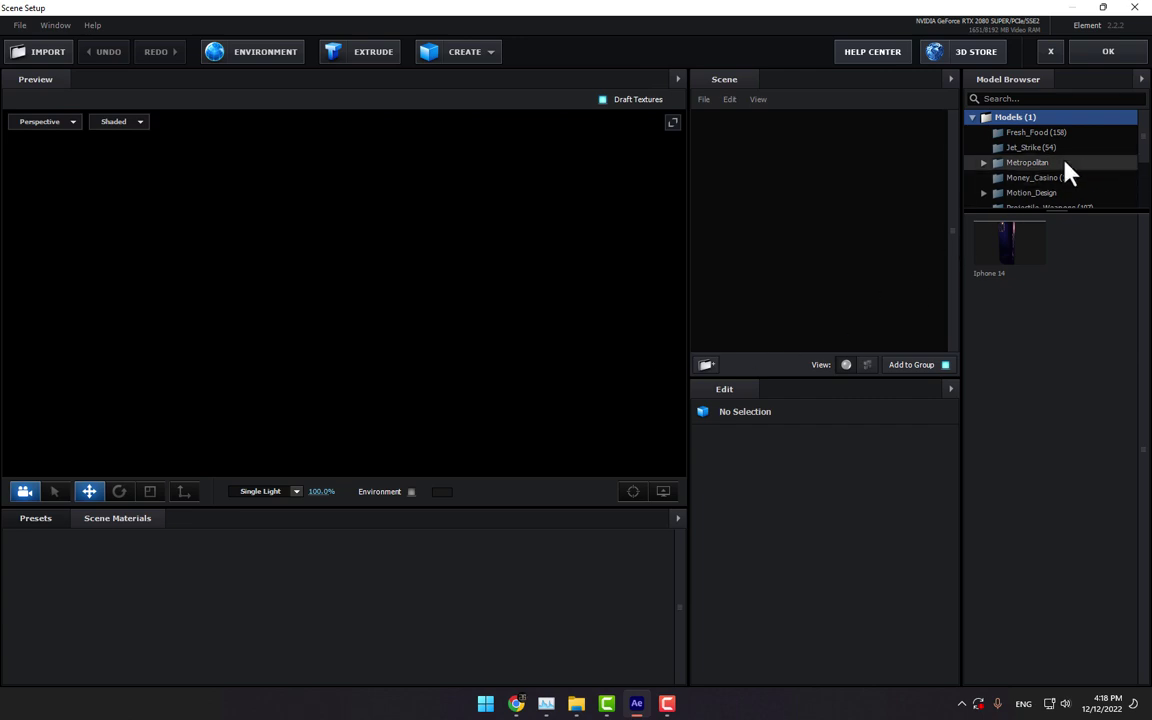
{"action": "scroll", "coordinate": [1055, 145], "scroll_direction": "down", "scroll_amount": 3}
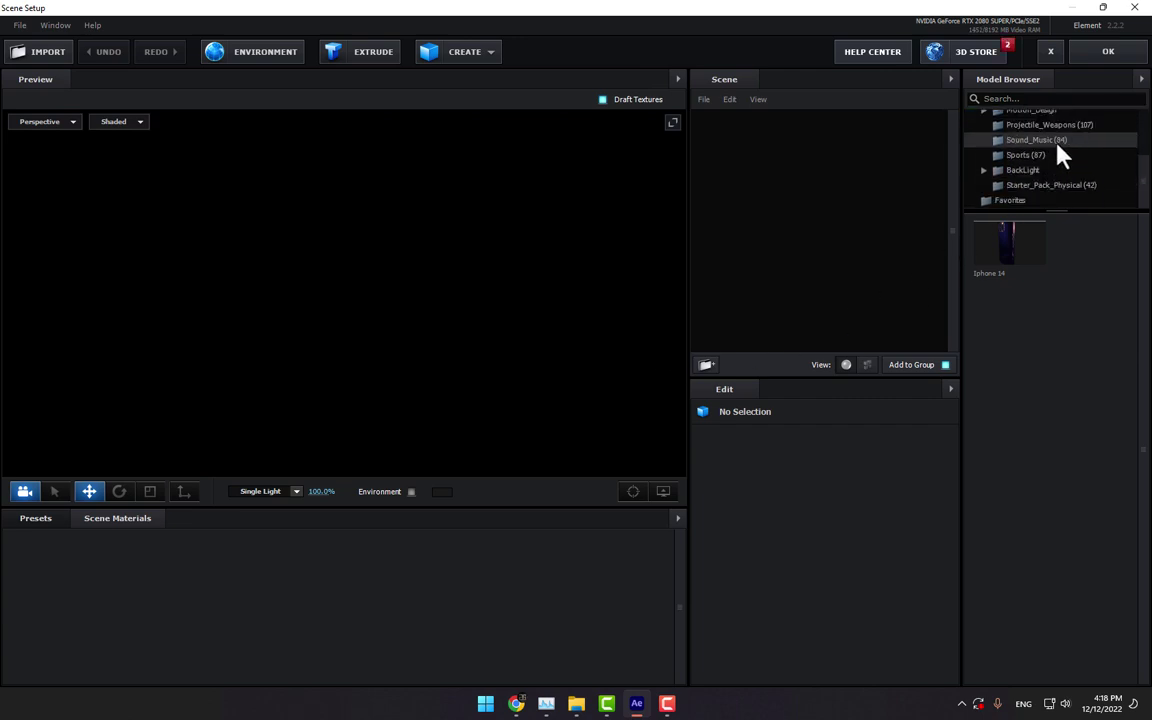
{"action": "scroll", "coordinate": [1058, 157], "scroll_direction": "up", "scroll_amount": 1}
{"action": "scroll", "coordinate": [1058, 160], "scroll_direction": "down", "scroll_amount": 1}
{"action": "scroll", "coordinate": [1058, 160], "scroll_direction": "up", "scroll_amount": 1}
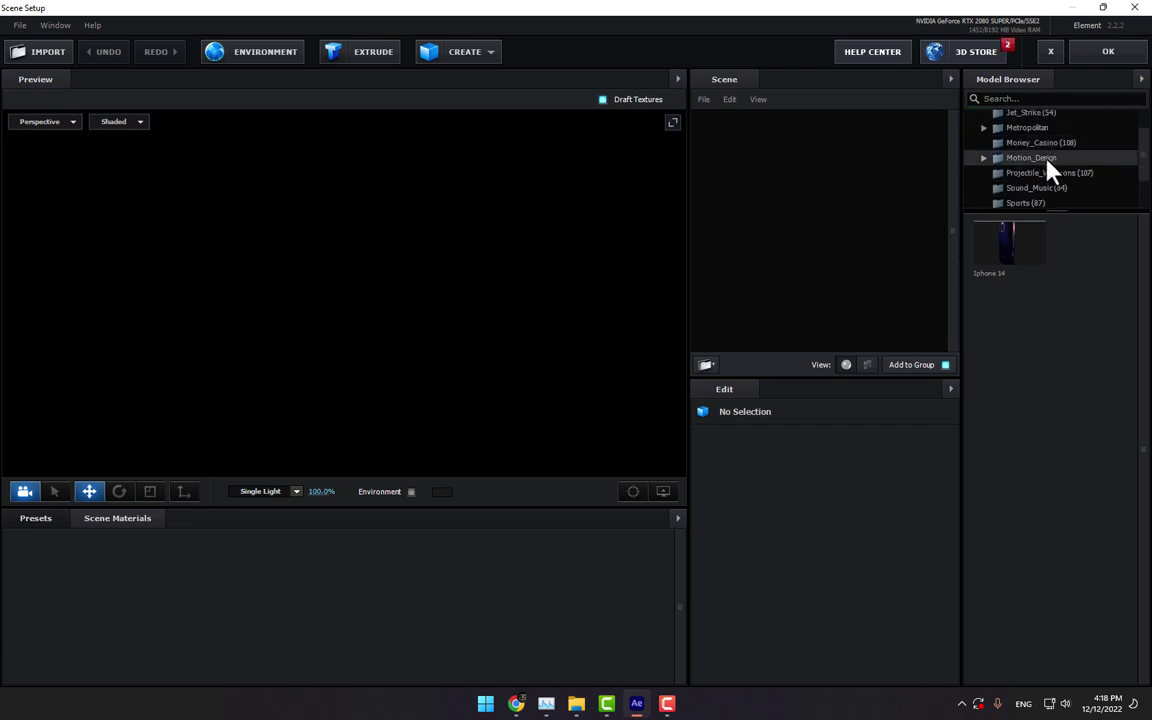
{"action": "left_click", "coordinate": [1050, 158]}
{"action": "left_click", "coordinate": [1053, 173]}
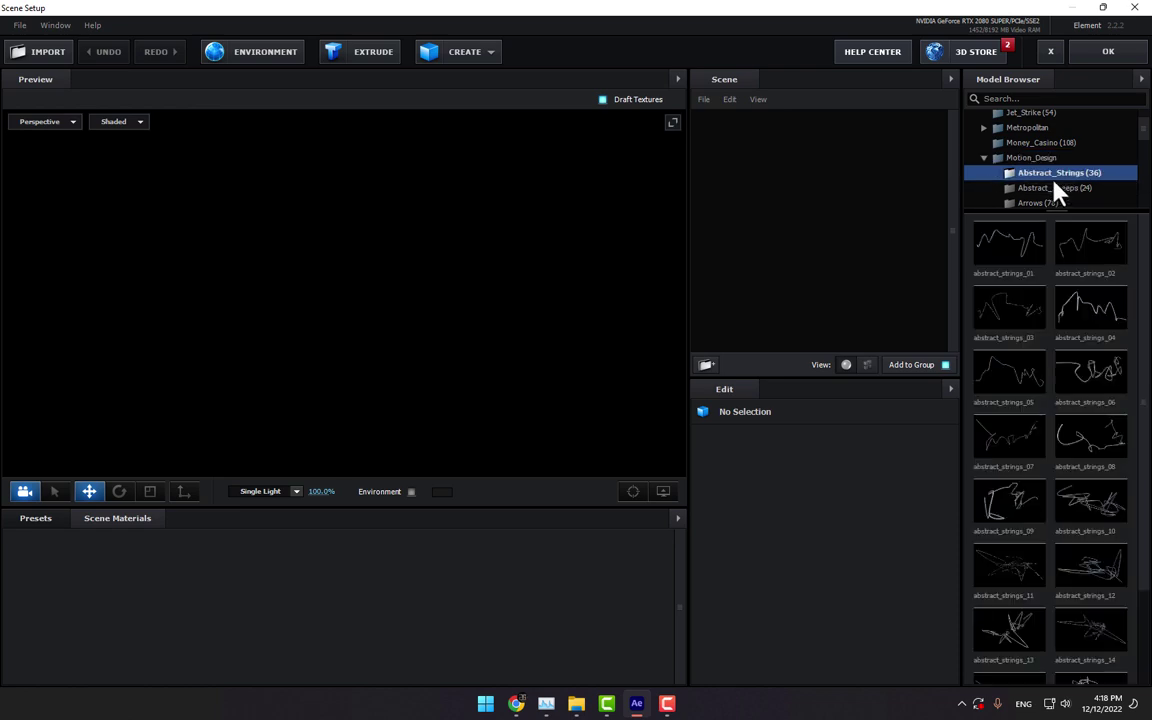
{"action": "scroll", "coordinate": [1054, 186], "scroll_direction": "down", "scroll_amount": 5}
{"action": "scroll", "coordinate": [1052, 185], "scroll_direction": "down", "scroll_amount": 4}
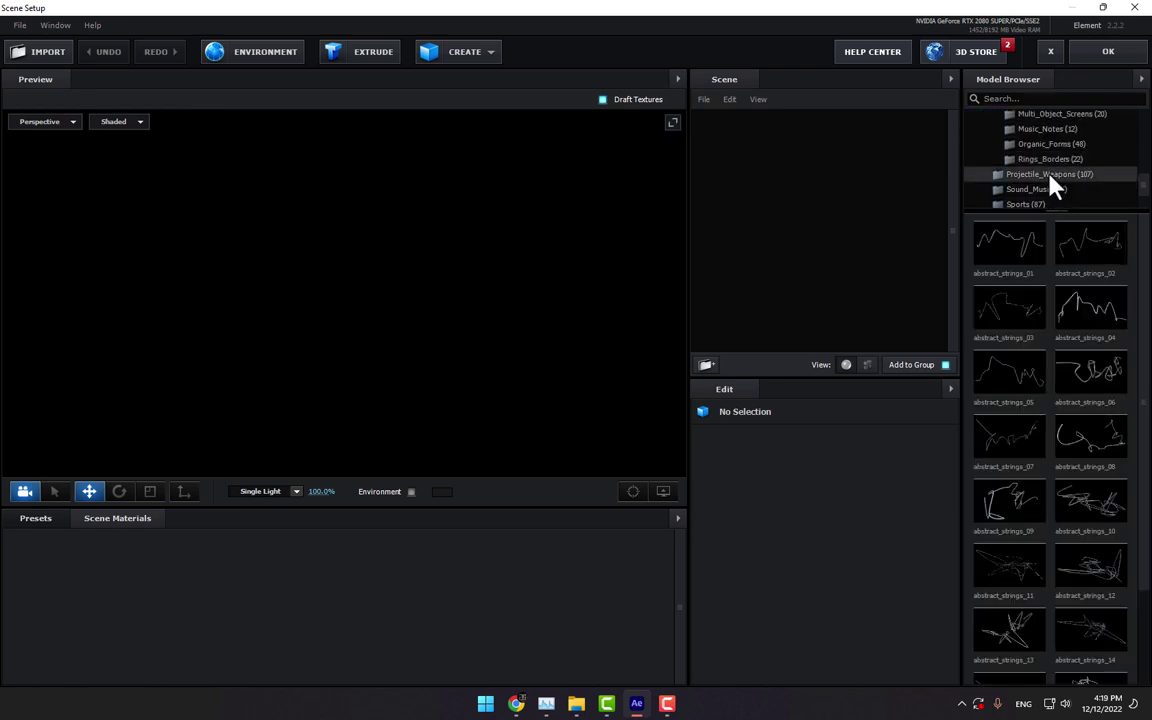
- Load the mic_02 microphone model from the Sound_Music collection
{"action": "left_click", "coordinate": [1032, 190]}
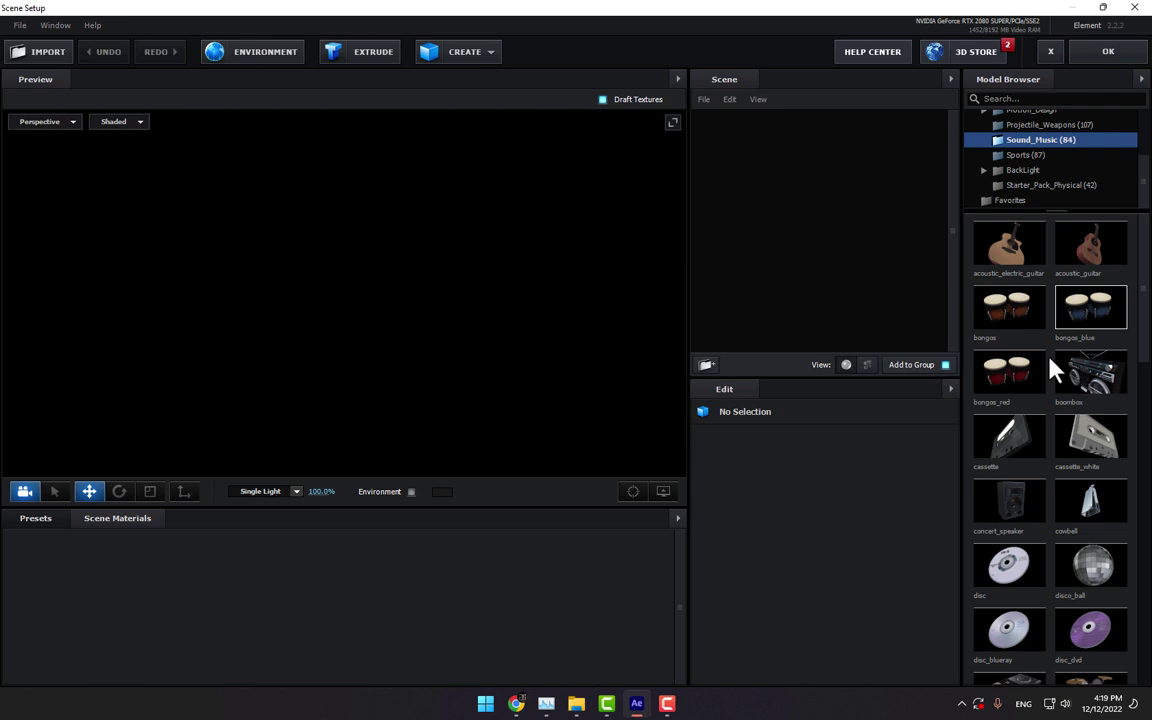
{"action": "scroll", "coordinate": [1039, 442], "scroll_direction": "down", "scroll_amount": 12}
{"action": "scroll", "coordinate": [1036, 446], "scroll_direction": "down", "scroll_amount": 3}
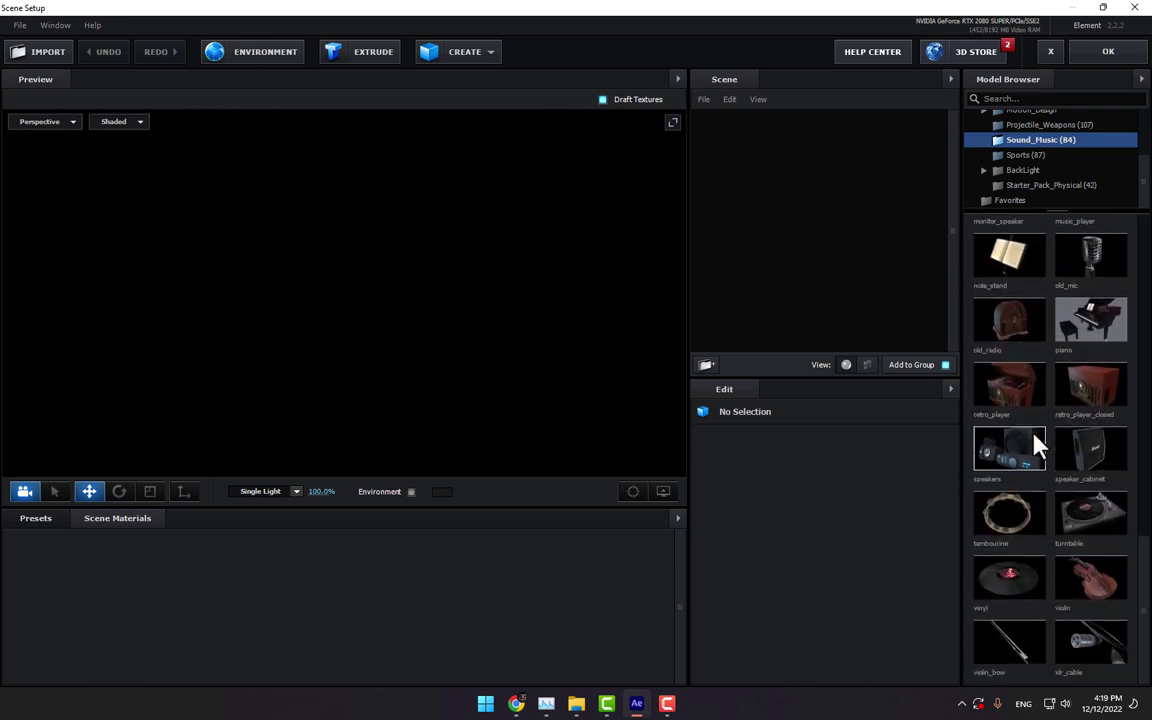
{"action": "scroll", "coordinate": [1036, 446], "scroll_direction": "up", "scroll_amount": 4}
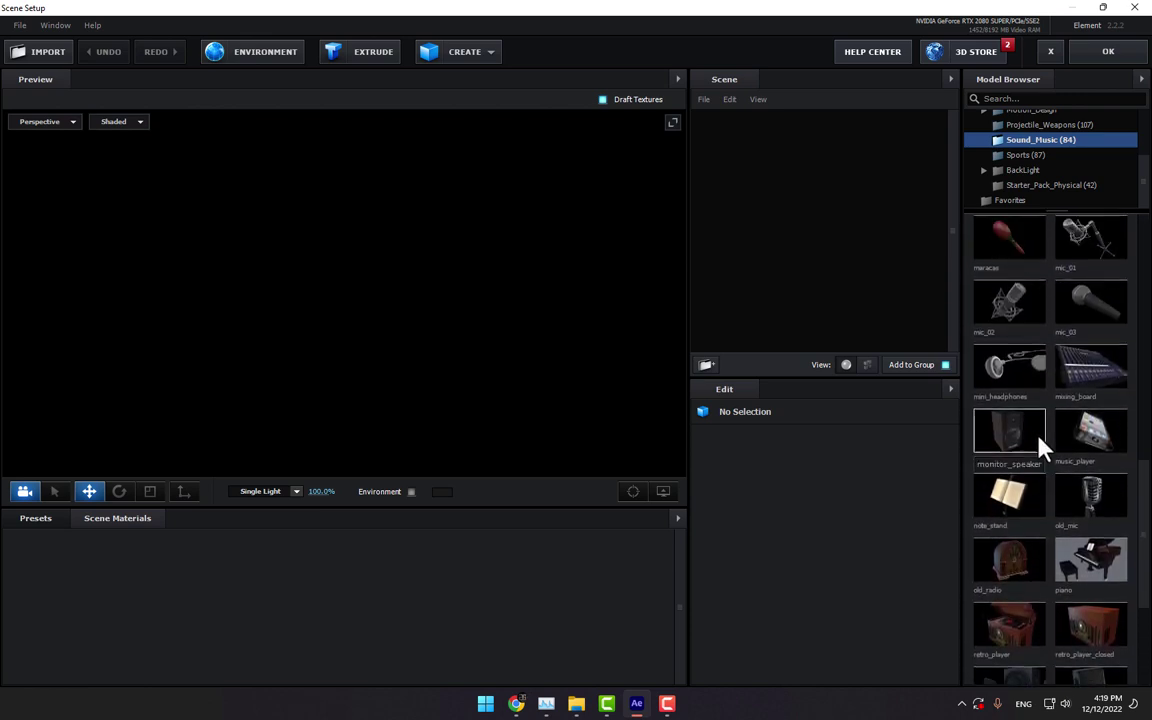
{"action": "scroll", "coordinate": [1080, 522], "scroll_direction": "up", "scroll_amount": 3}
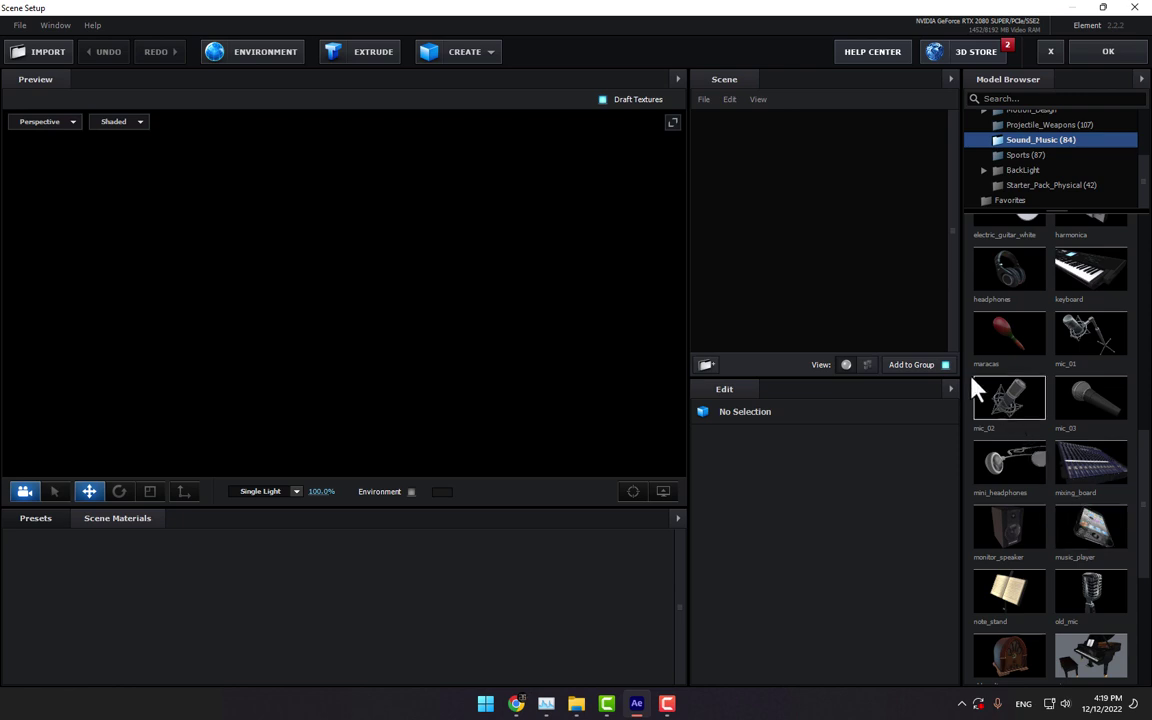
{"action": "left_click", "coordinate": [1014, 398]}
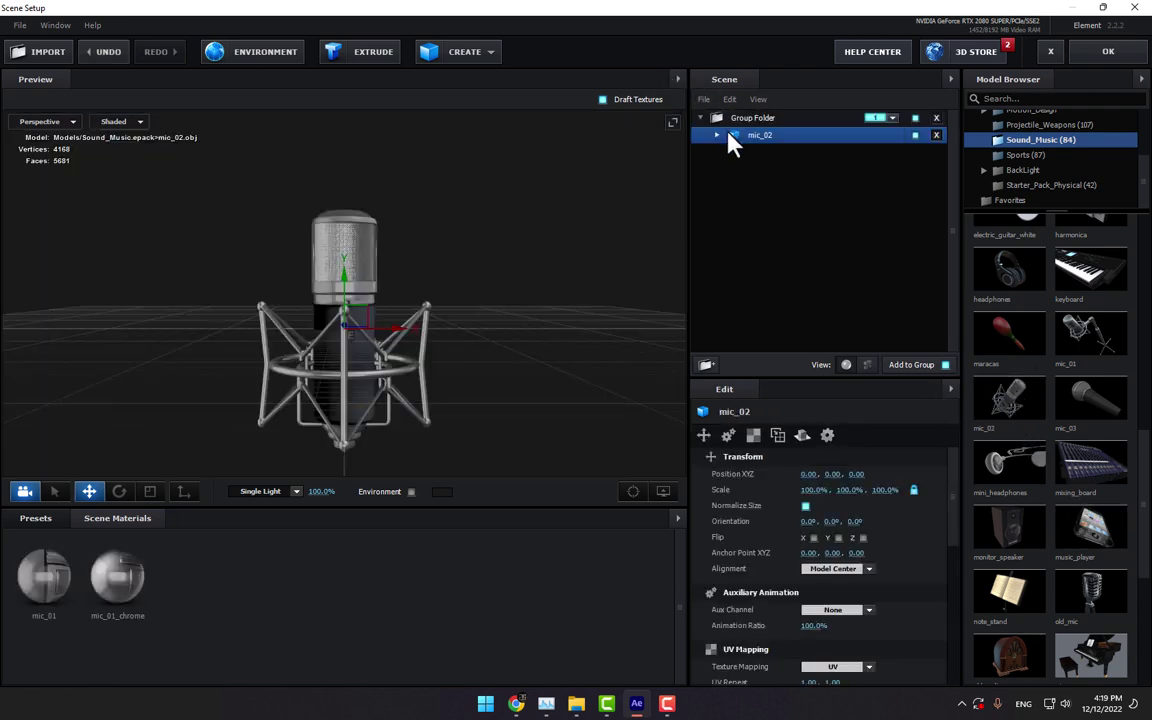
- Set the scene environment to BackLight_4K_26 from BackLight_Environments > BackLight_4K
{"action": "left_click", "coordinate": [717, 135]}
{"action": "left_click_drag", "start_coordinate": [640, 315], "coordinate": [470, 302]}
{"action": "left_click", "coordinate": [236, 54]}
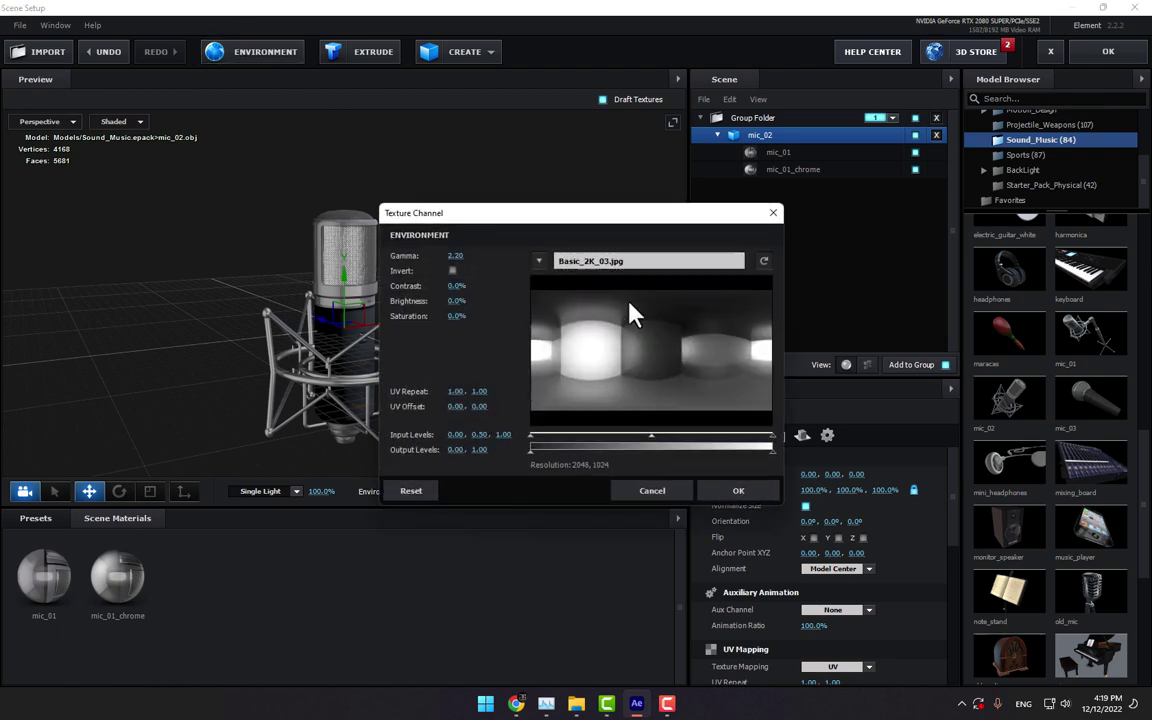
{"action": "left_click", "coordinate": [650, 263]}
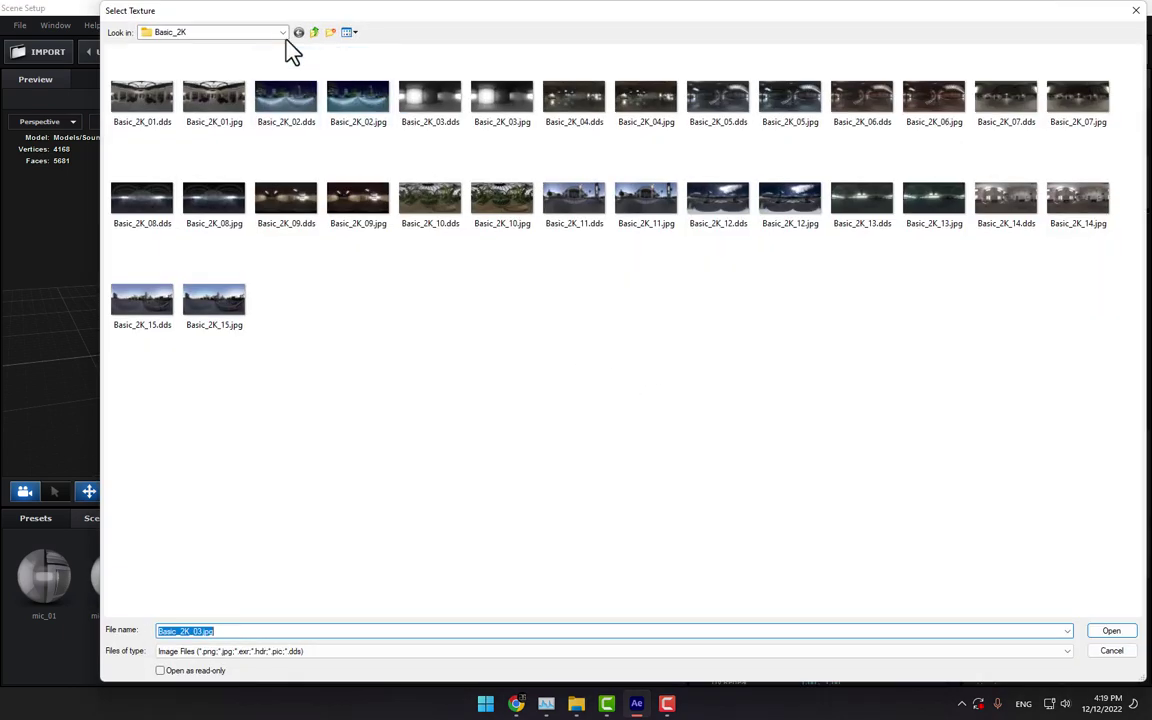
{"action": "left_click", "coordinate": [315, 33]}
{"action": "double_click", "coordinate": [168, 67]}
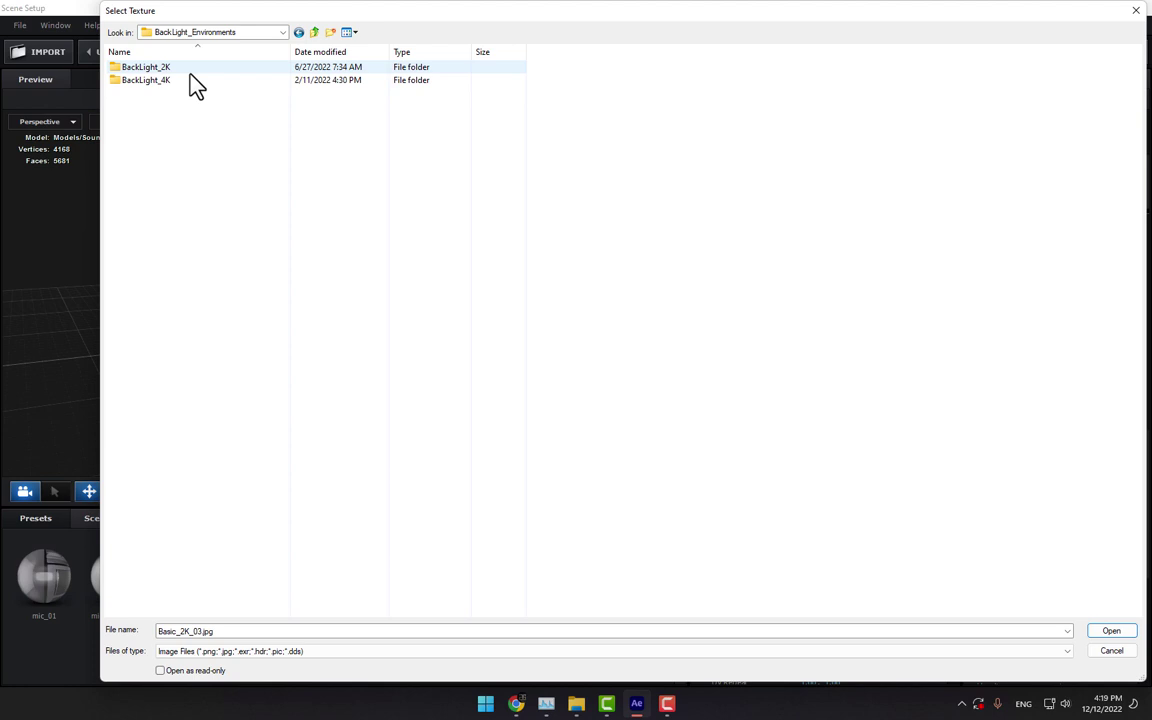
{"action": "double_click", "coordinate": [150, 80]}
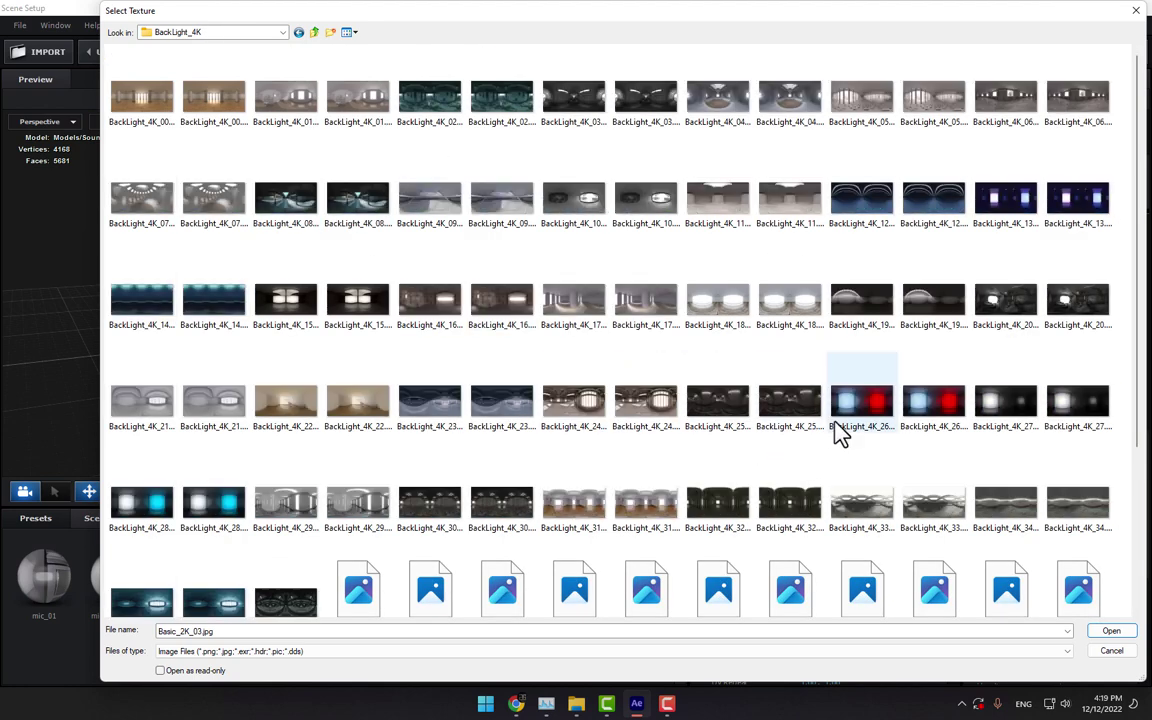
{"action": "double_click", "coordinate": [868, 405]}
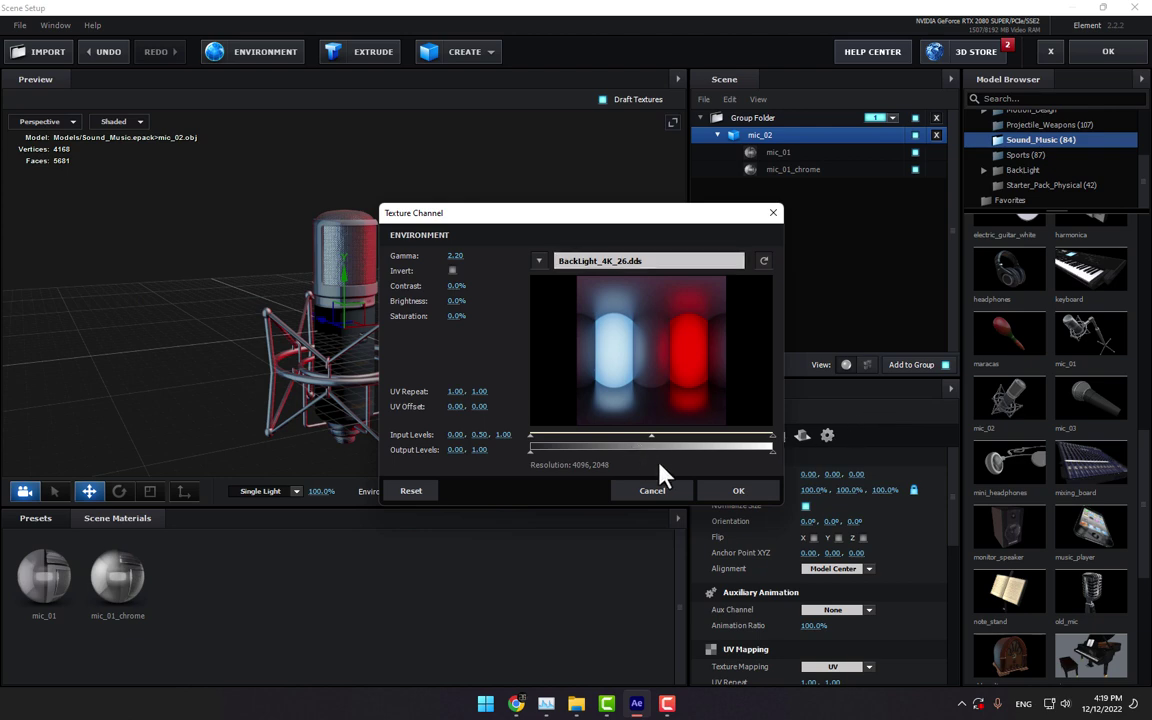
{"action": "left_click", "coordinate": [705, 490]}
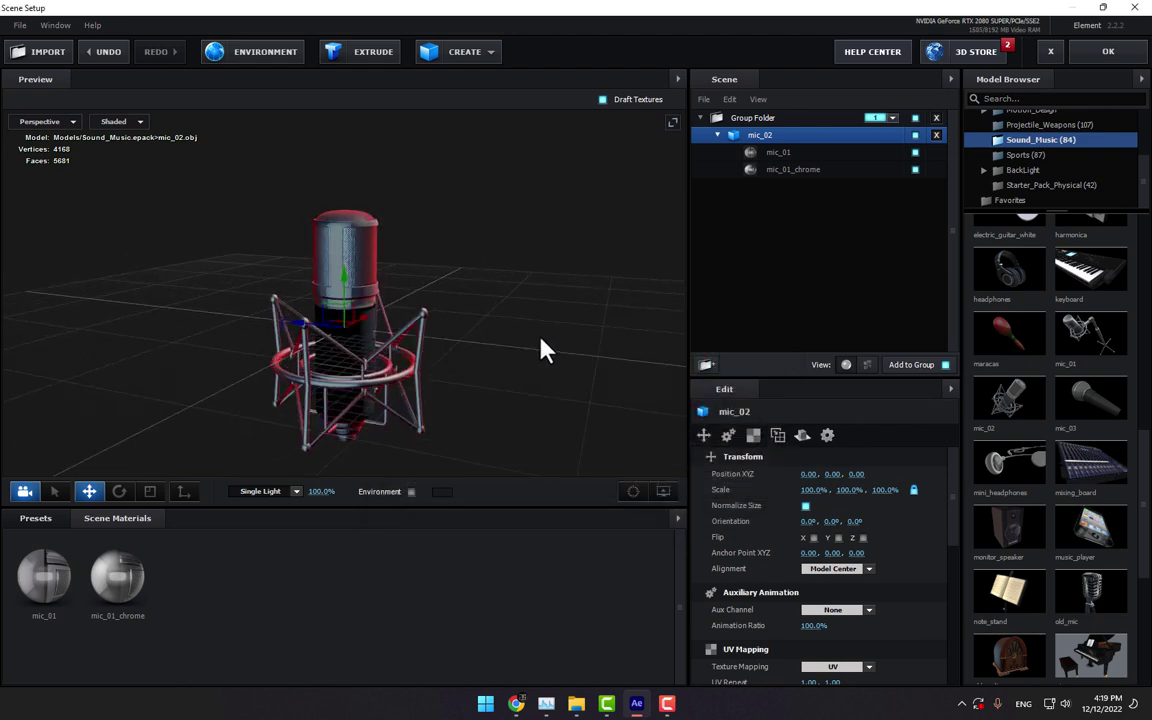
- Apply the Gold physical material preset to the mic_01_chrome frame part
{"action": "left_click", "coordinate": [798, 170]}
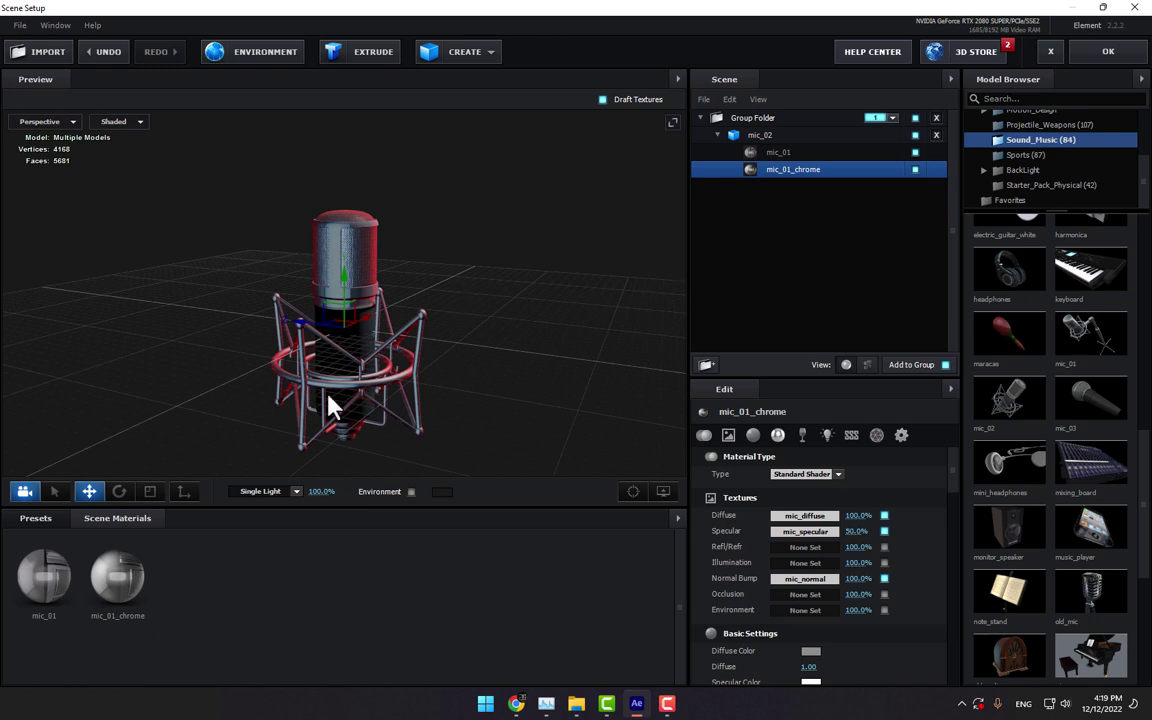
{"action": "left_click", "coordinate": [35, 518]}
{"action": "left_click", "coordinate": [62, 597]}
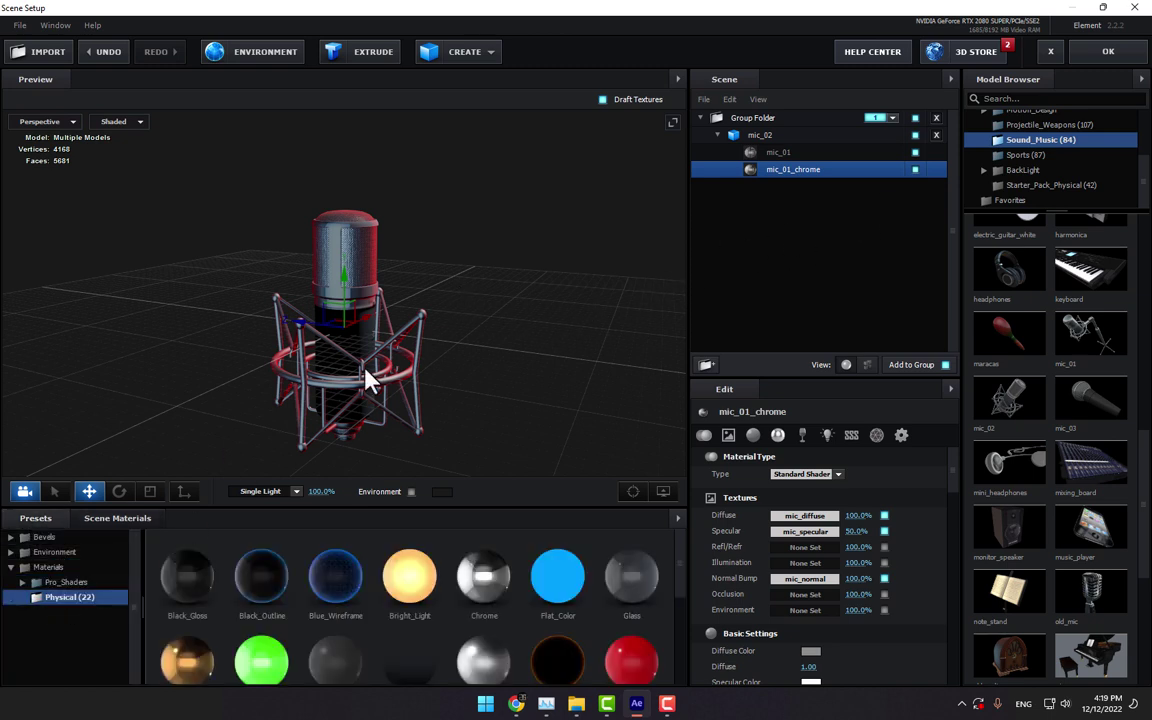
{"action": "left_click_drag", "start_coordinate": [187, 660], "coordinate": [843, 185]}
{"action": "mouse_move", "coordinate": [680, 292]}
{"action": "left_mouse_down"}
{"action": "mouse_move", "coordinate": [617, 334]}
{"action": "mouse_move", "coordinate": [604, 314]}
{"action": "mouse_move", "coordinate": [670, 277]}
{"action": "left_mouse_up"}
- Try Black_Gloss on the body and Chrome on the frame, then restore Gold on the frame
{"action": "left_click", "coordinate": [778, 152]}
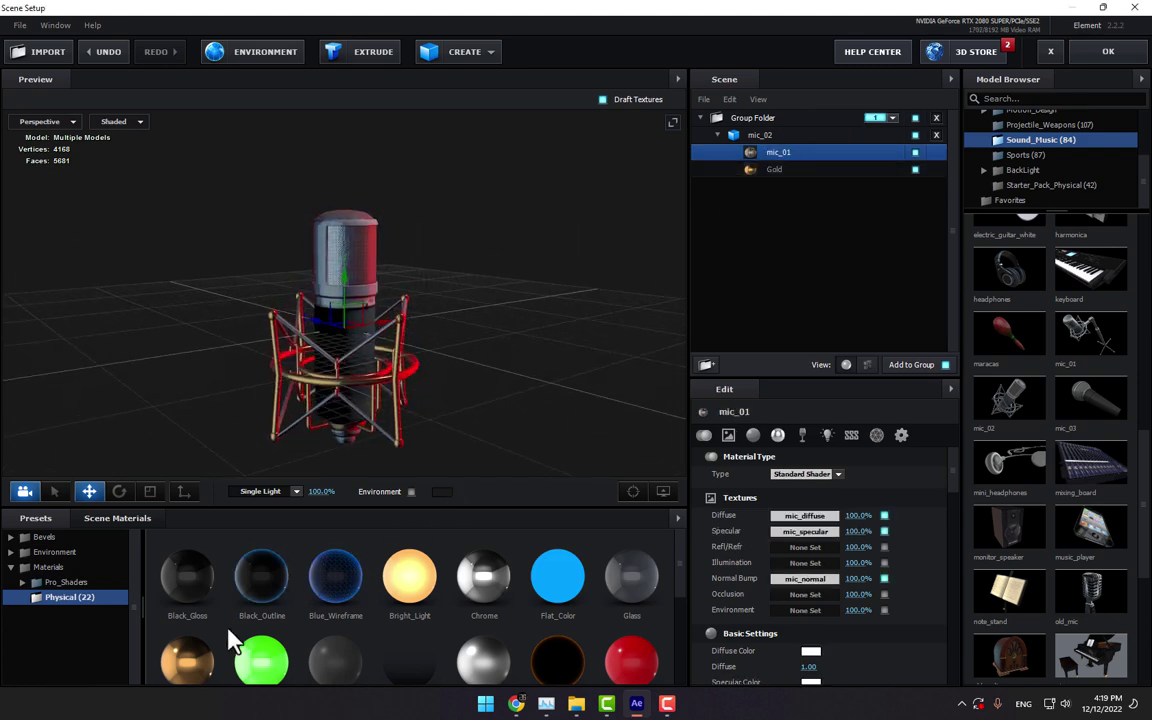
{"action": "left_click_drag", "start_coordinate": [190, 575], "coordinate": [789, 159]}
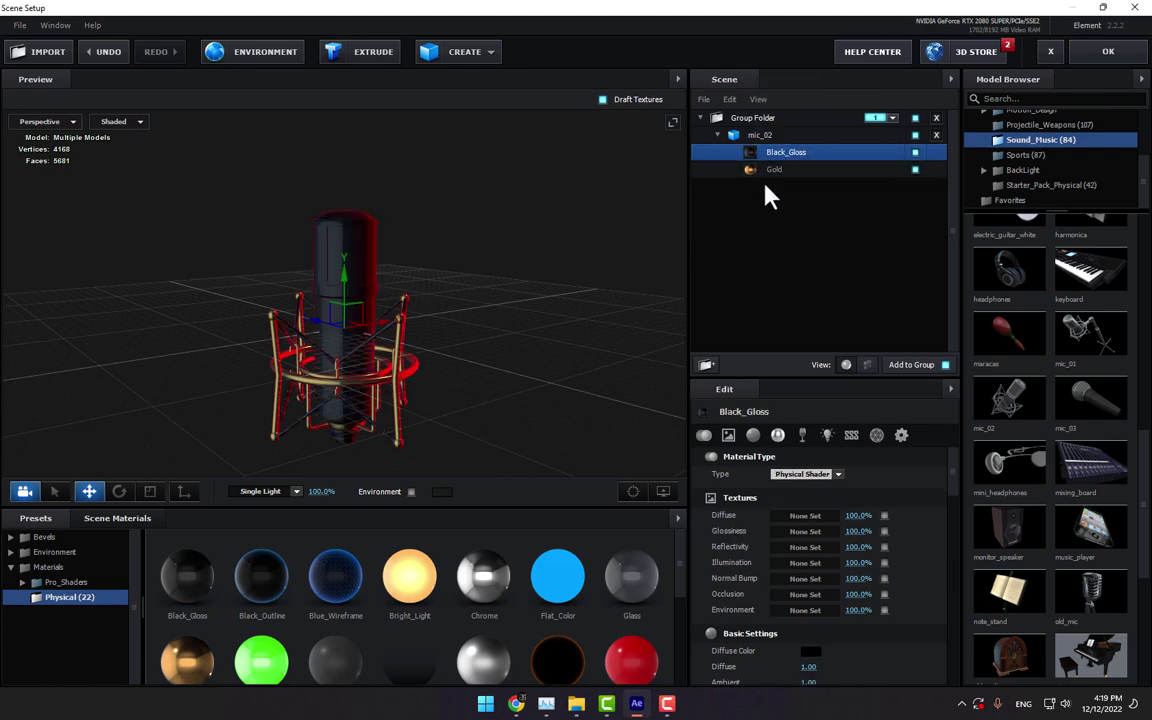
{"action": "key", "text": "ctrl+z"}
{"action": "left_click_drag", "start_coordinate": [679, 291], "coordinate": [470, 420]}
{"action": "left_click_drag", "start_coordinate": [480, 572], "coordinate": [784, 185]}
{"action": "left_click_drag", "start_coordinate": [600, 330], "coordinate": [650, 280]}
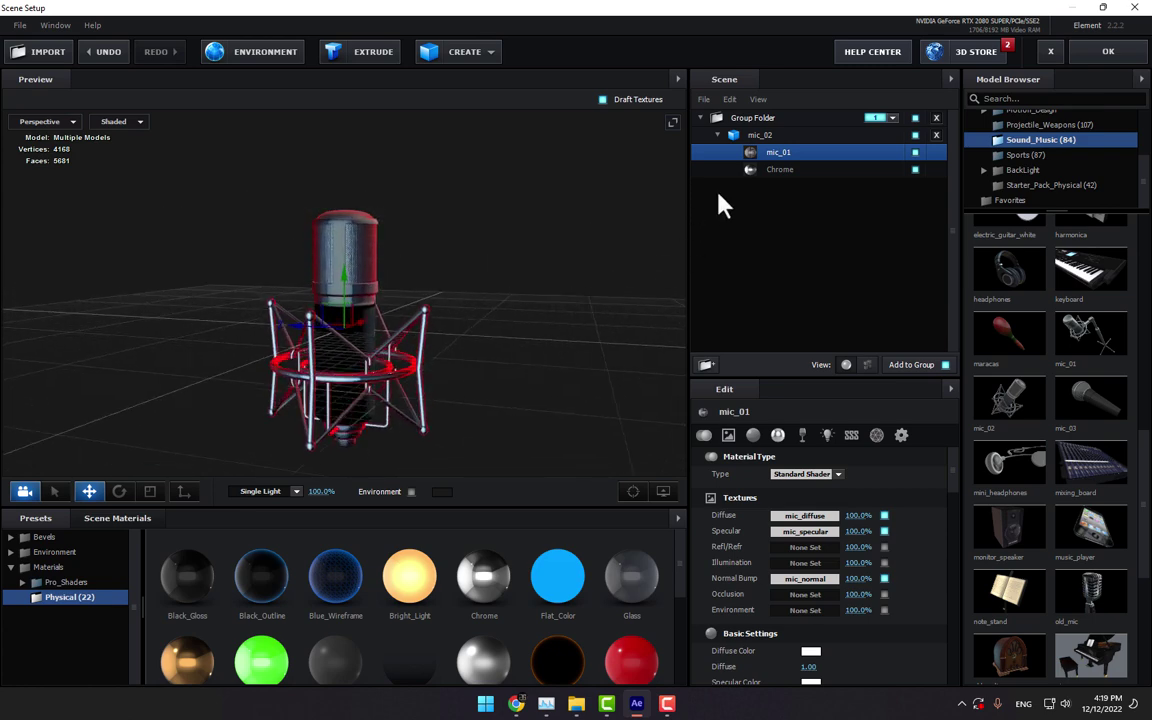
{"action": "left_click", "coordinate": [765, 170]}
{"action": "left_click_drag", "start_coordinate": [187, 658], "coordinate": [774, 183]}
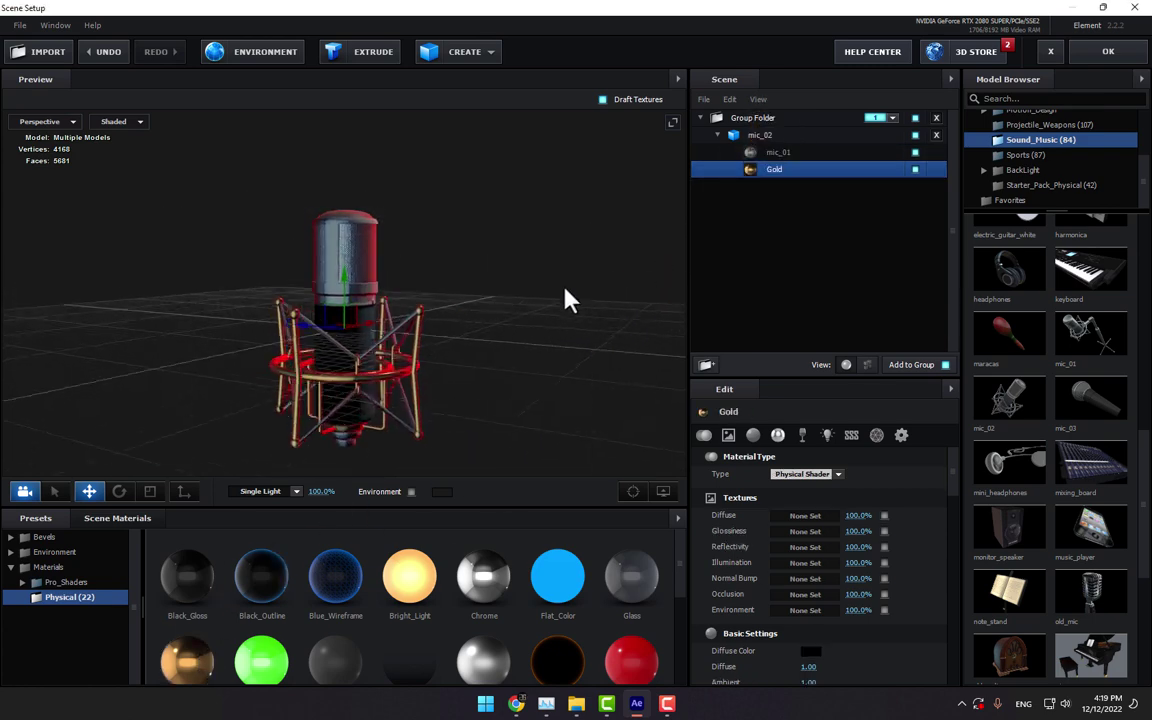
- Apply the Element scene and add a new solid layer named Horizon
{"action": "left_click", "coordinate": [1107, 52]}
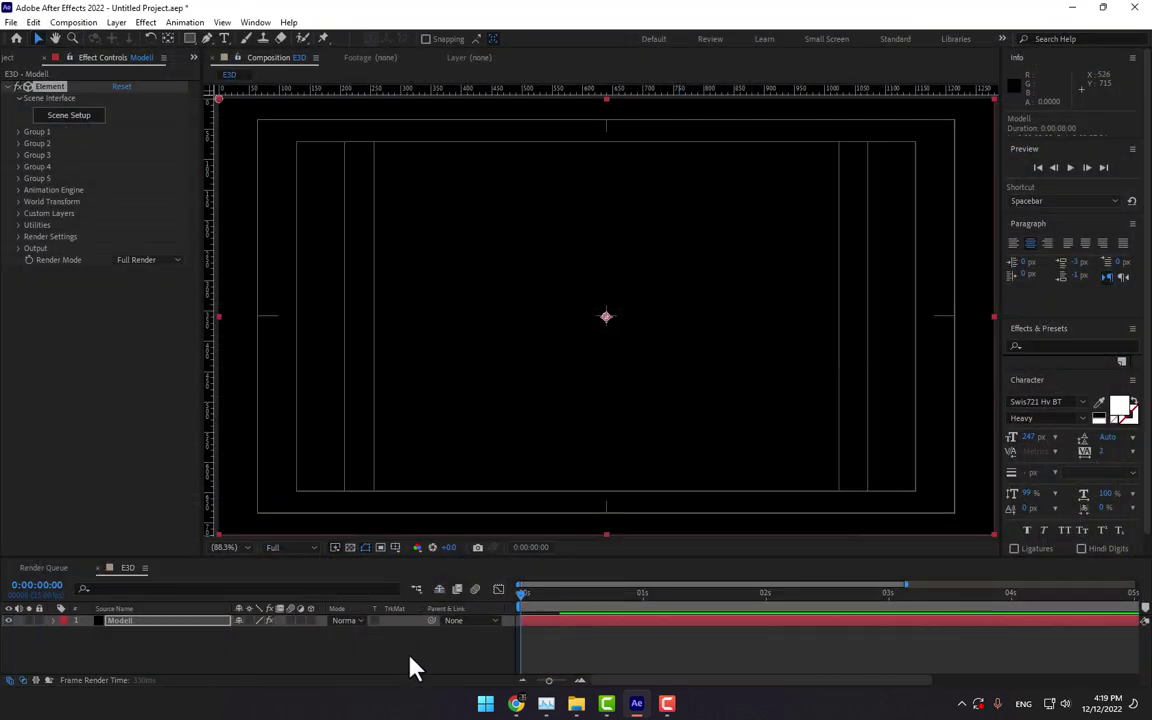
{"action": "right_click", "coordinate": [288, 666]}
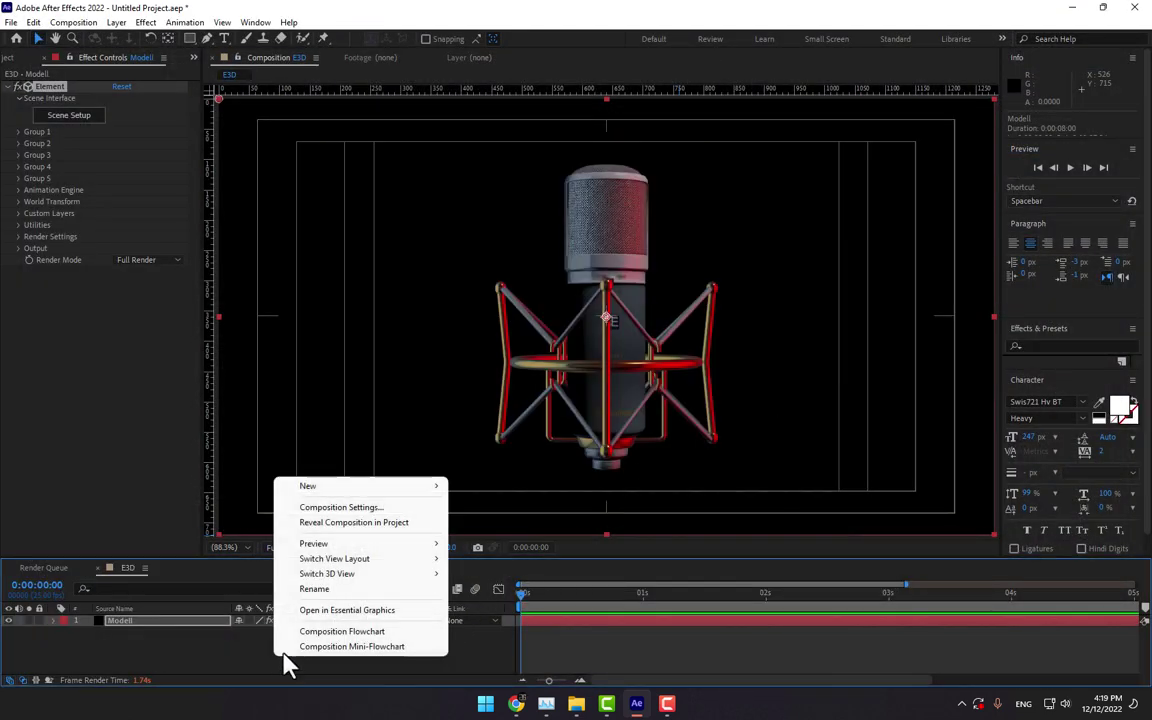
{"action": "mouse_move", "coordinate": [332, 490]}
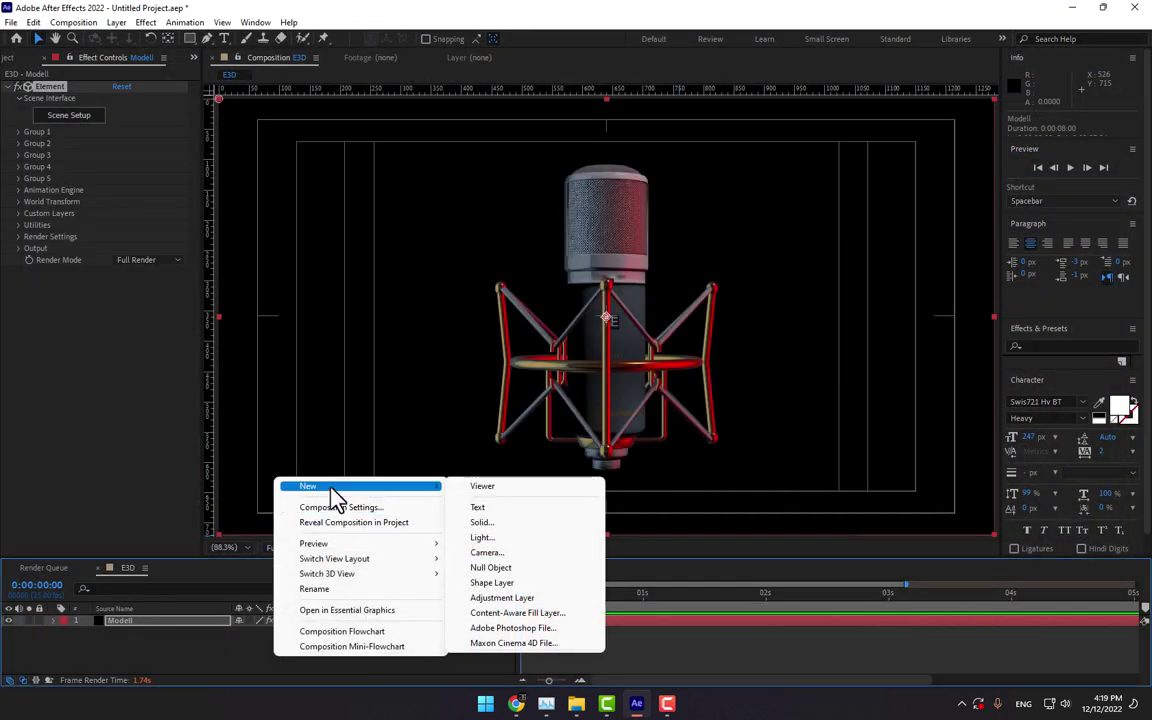
{"action": "left_click", "coordinate": [537, 523]}
{"action": "type", "text": "Horizon"}
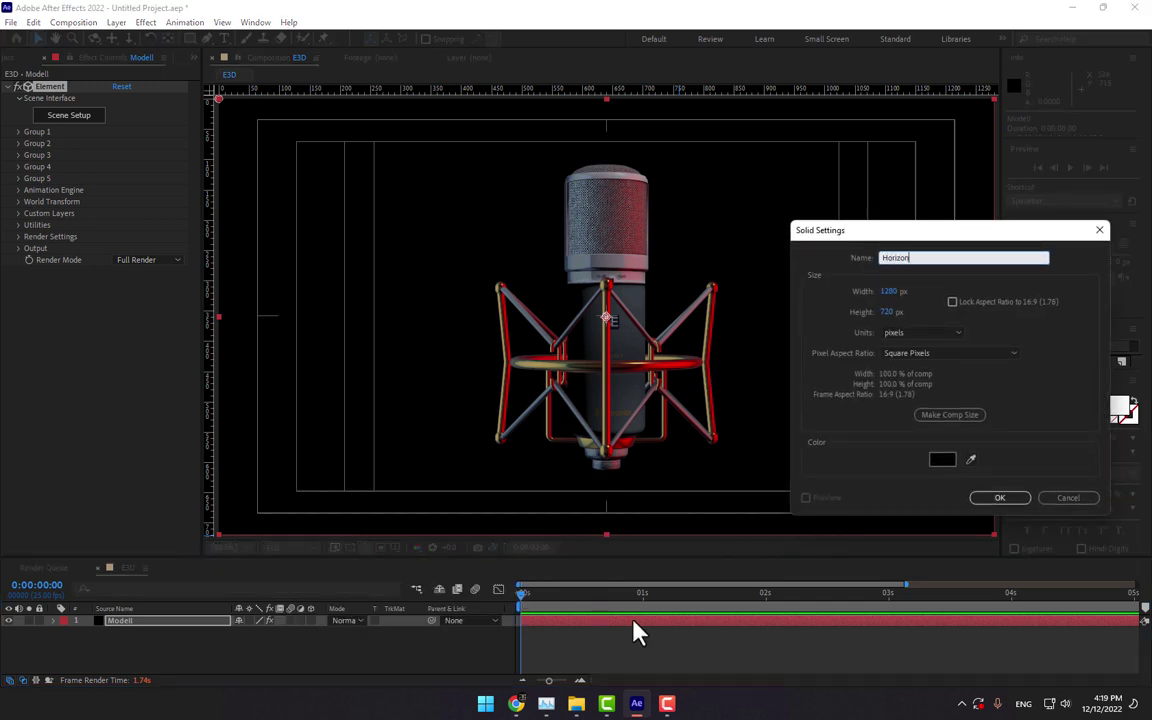
{"action": "key", "text": "Return"}
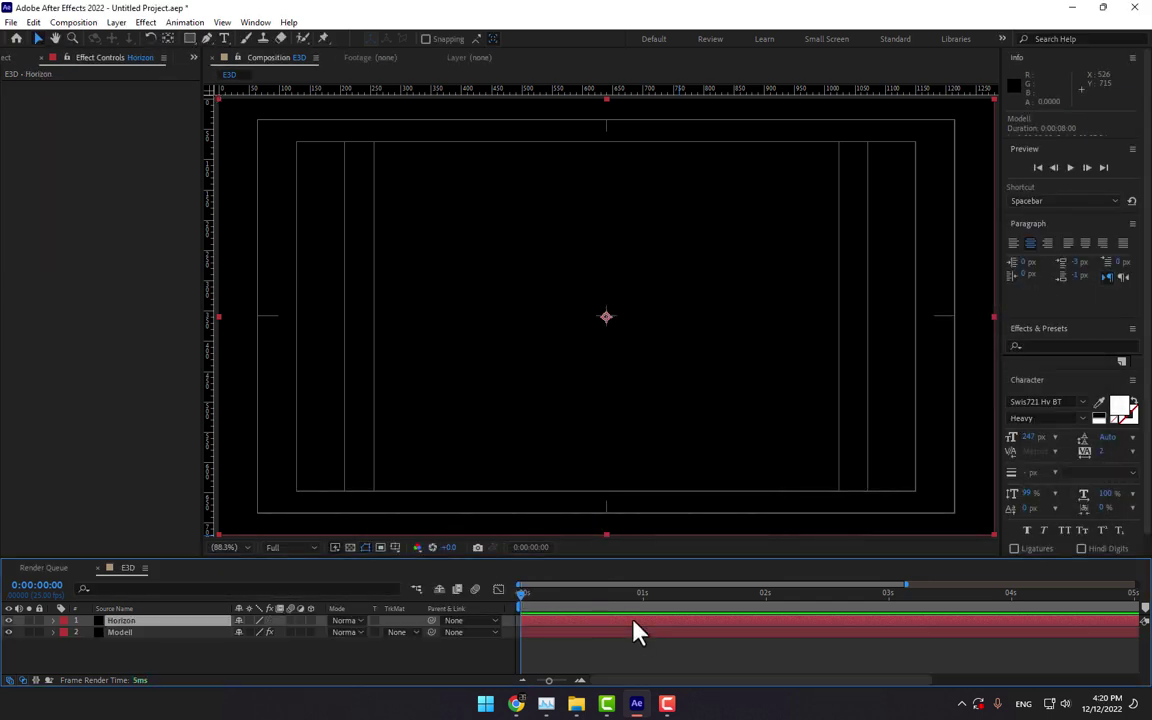
- Apply the RG Trapcode Horizon effect to the solid, then bring up Import File
{"action": "left_click", "coordinate": [145, 22]}
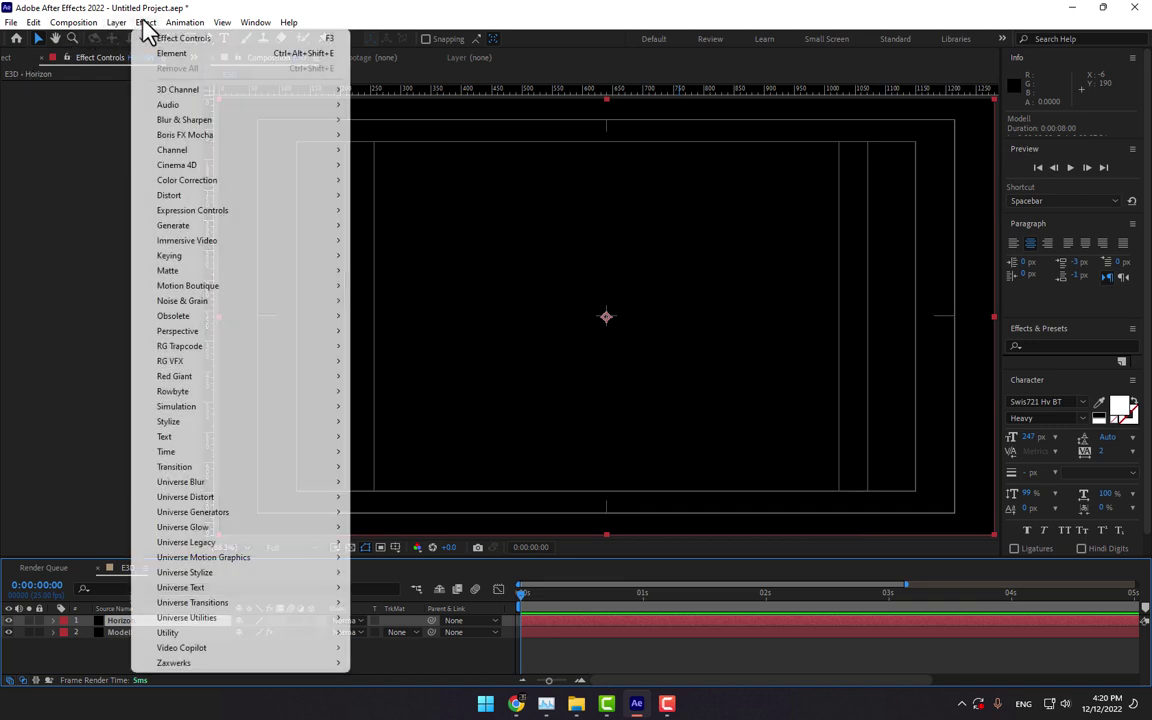
{"action": "mouse_move", "coordinate": [232, 346]}
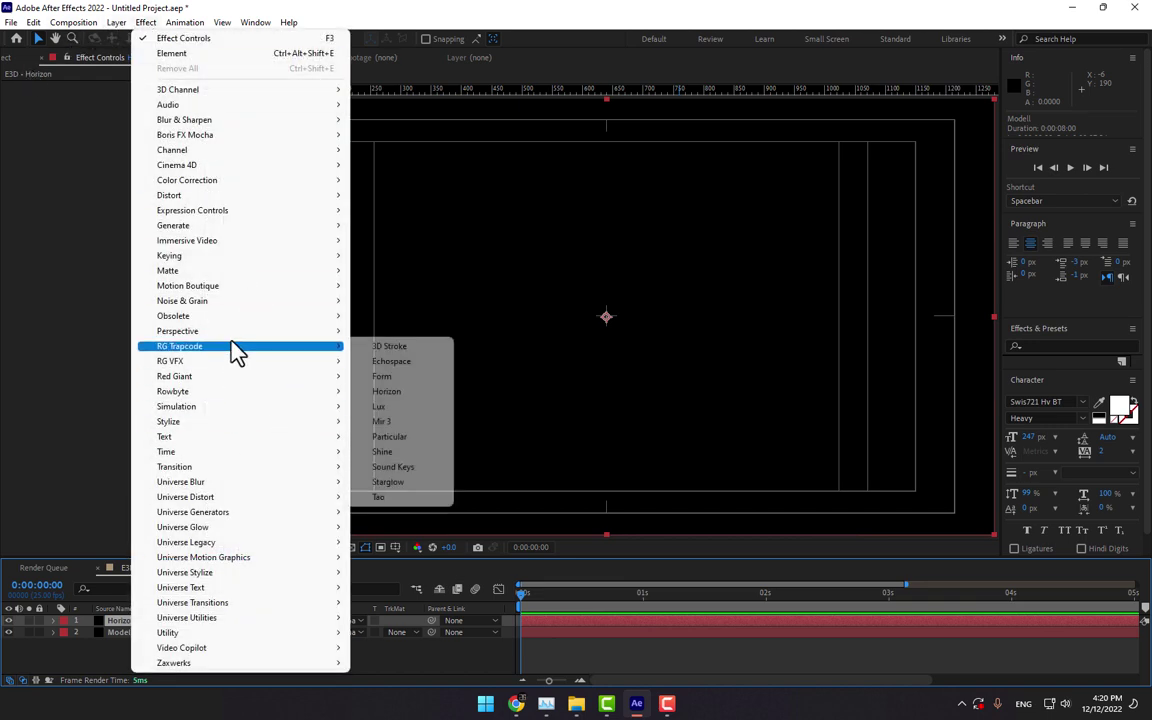
{"action": "left_click", "coordinate": [386, 391]}
{"action": "left_click", "coordinate": [8, 57]}
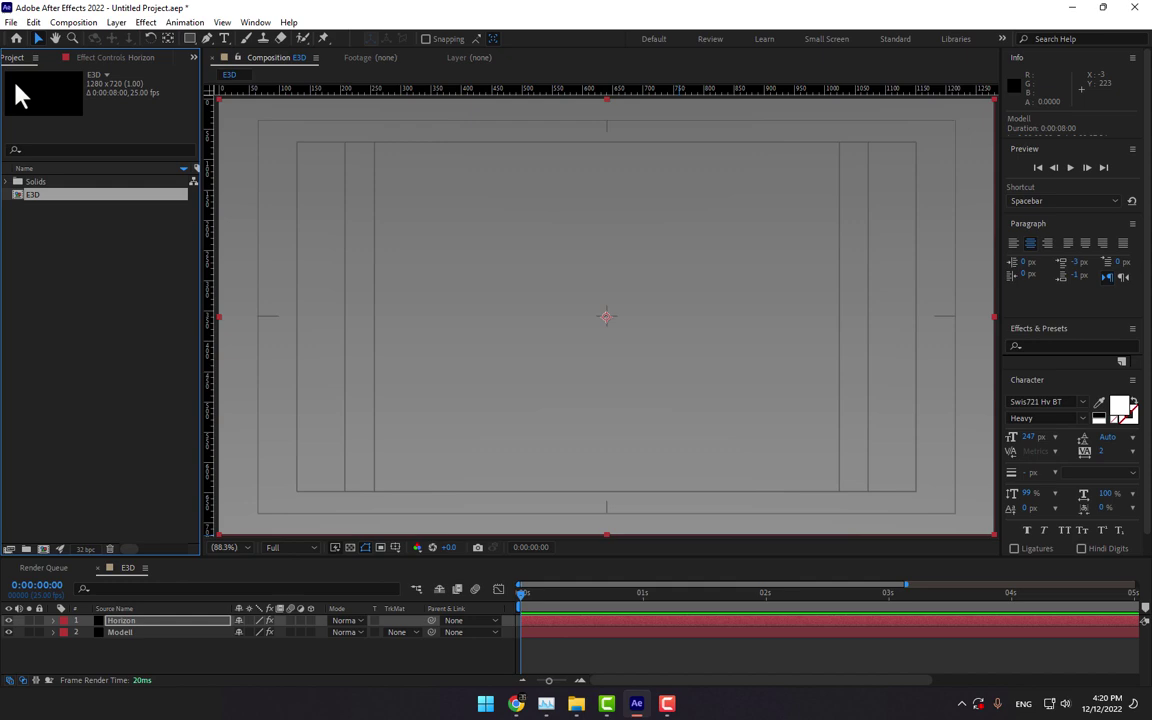
{"action": "double_click", "coordinate": [67, 330]}
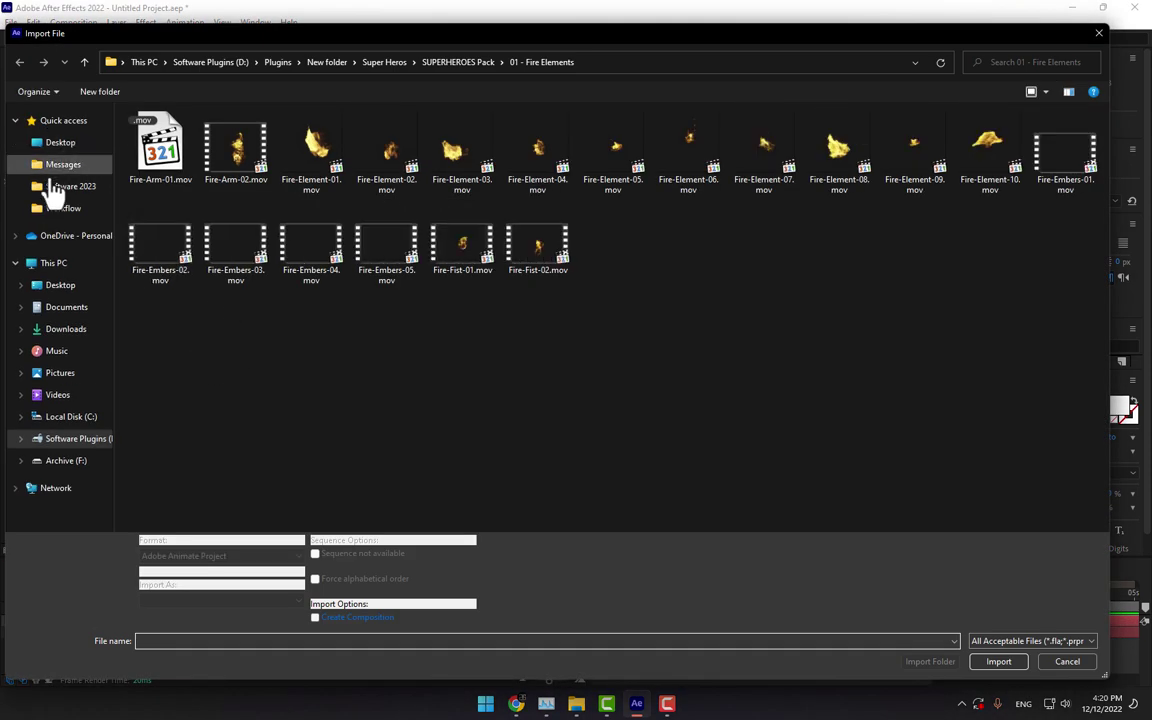
- Navigate to Documents > VideoCopilot > Materials > Environment > BackLight_Environments > BackLight_4K
{"action": "left_click", "coordinate": [64, 307]}
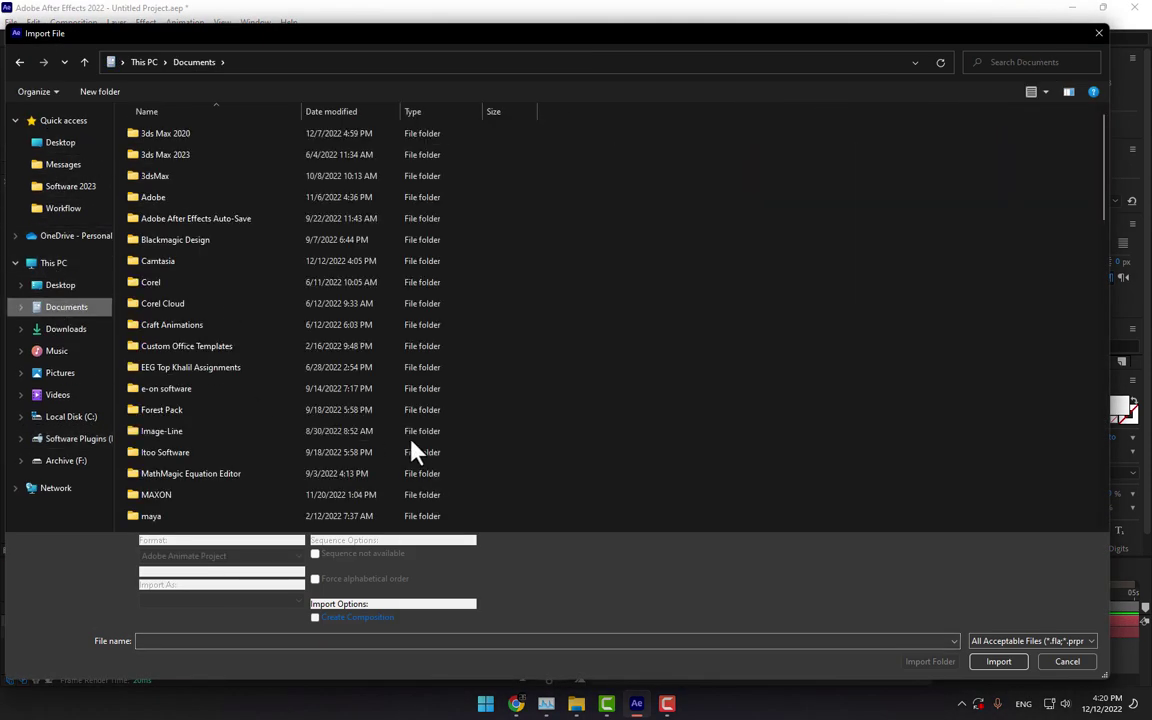
{"action": "scroll", "coordinate": [290, 437], "scroll_direction": "down", "scroll_amount": 6}
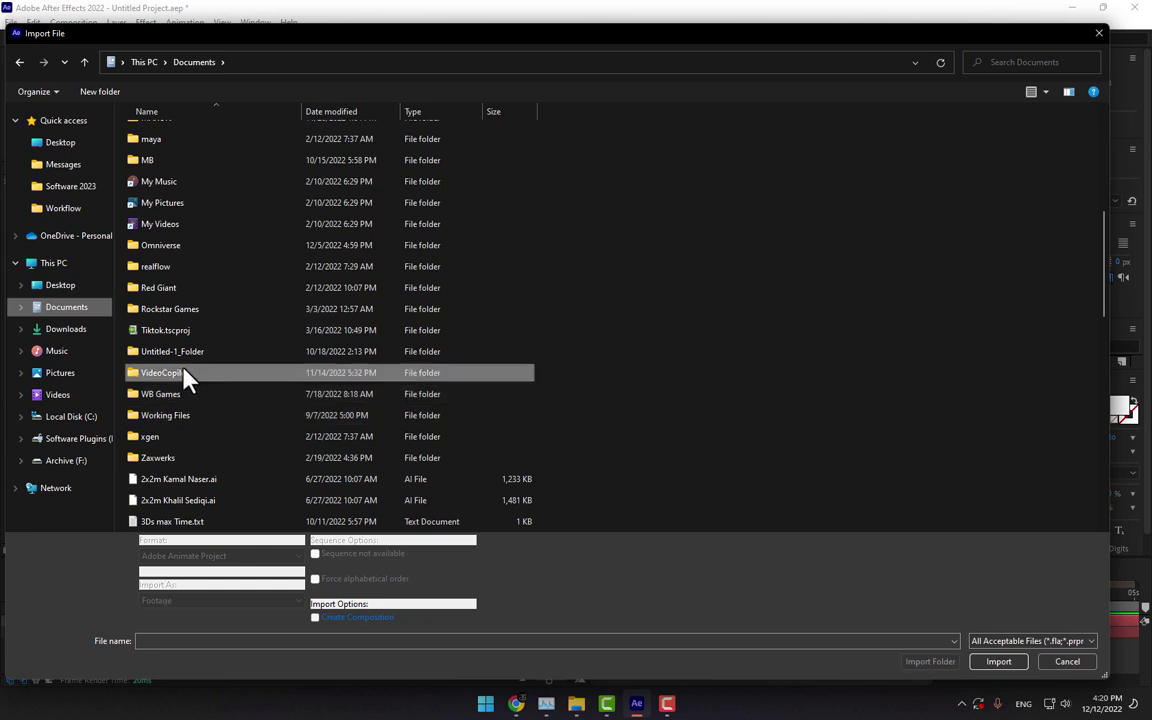
{"action": "double_click", "coordinate": [180, 374]}
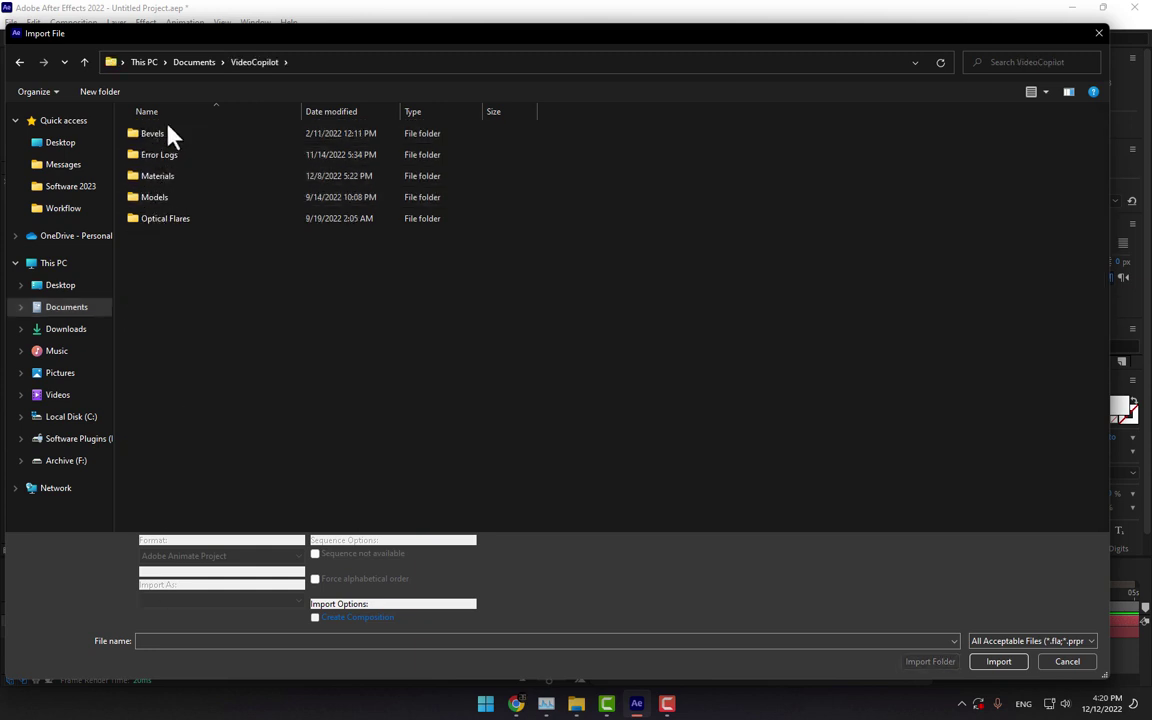
{"action": "double_click", "coordinate": [168, 178]}
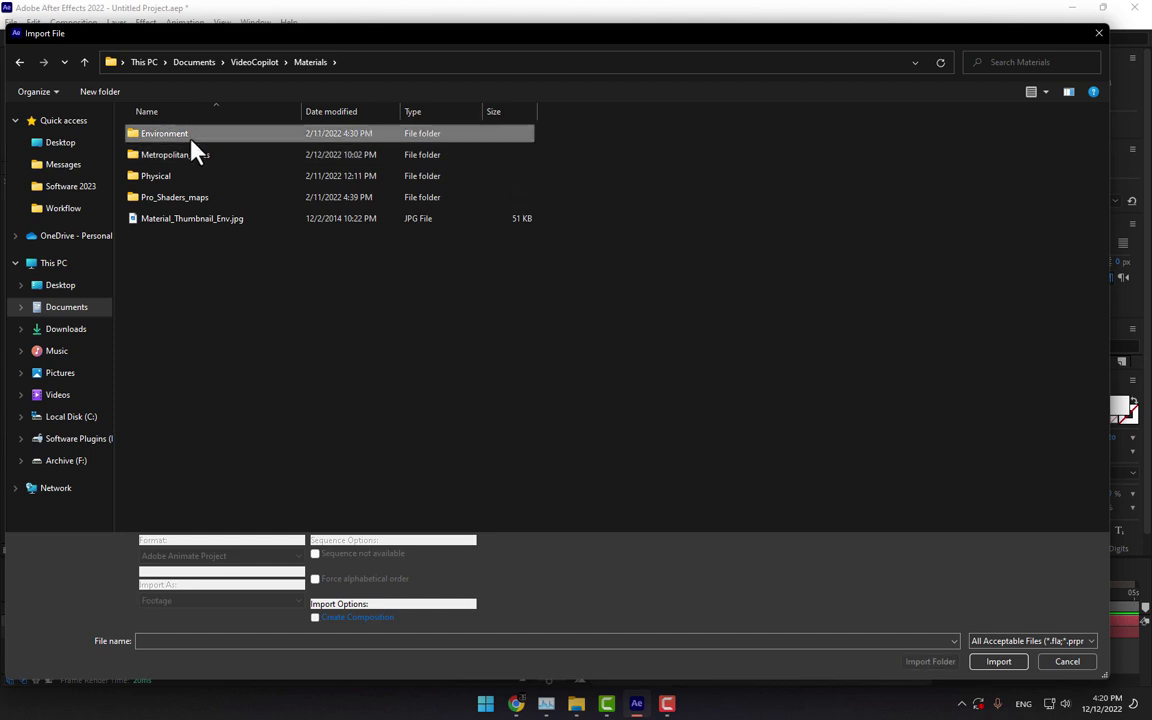
{"action": "double_click", "coordinate": [192, 138]}
{"action": "double_click", "coordinate": [210, 137]}
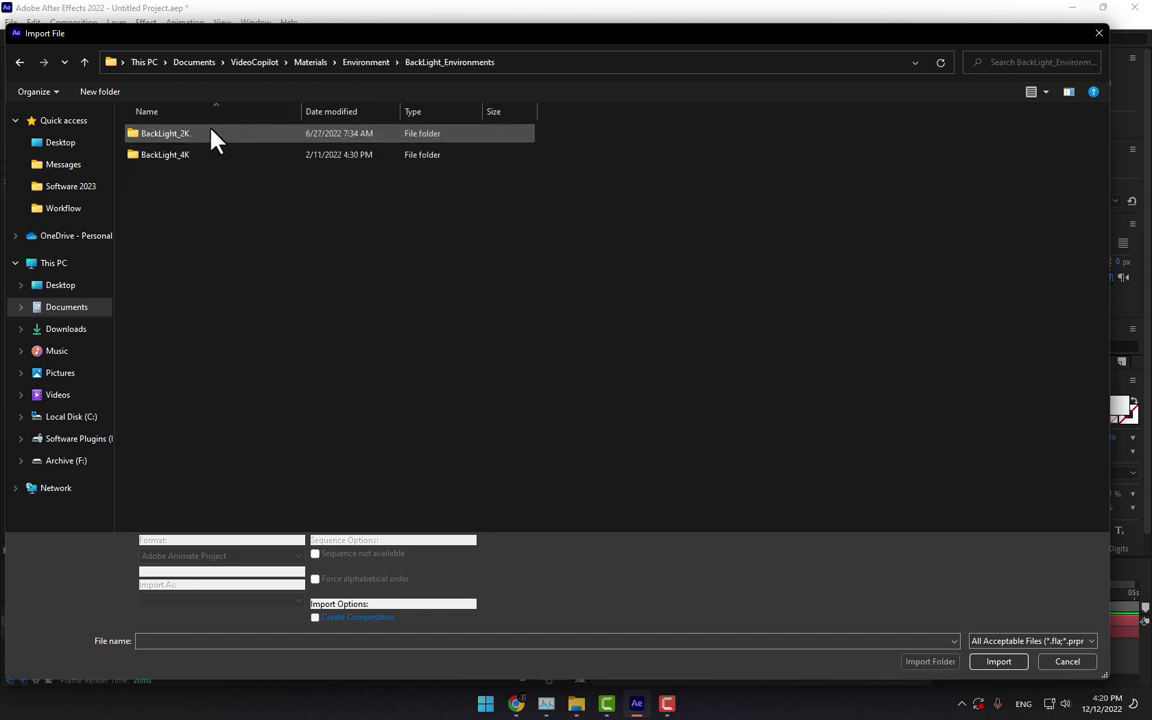
{"action": "double_click", "coordinate": [168, 154]}
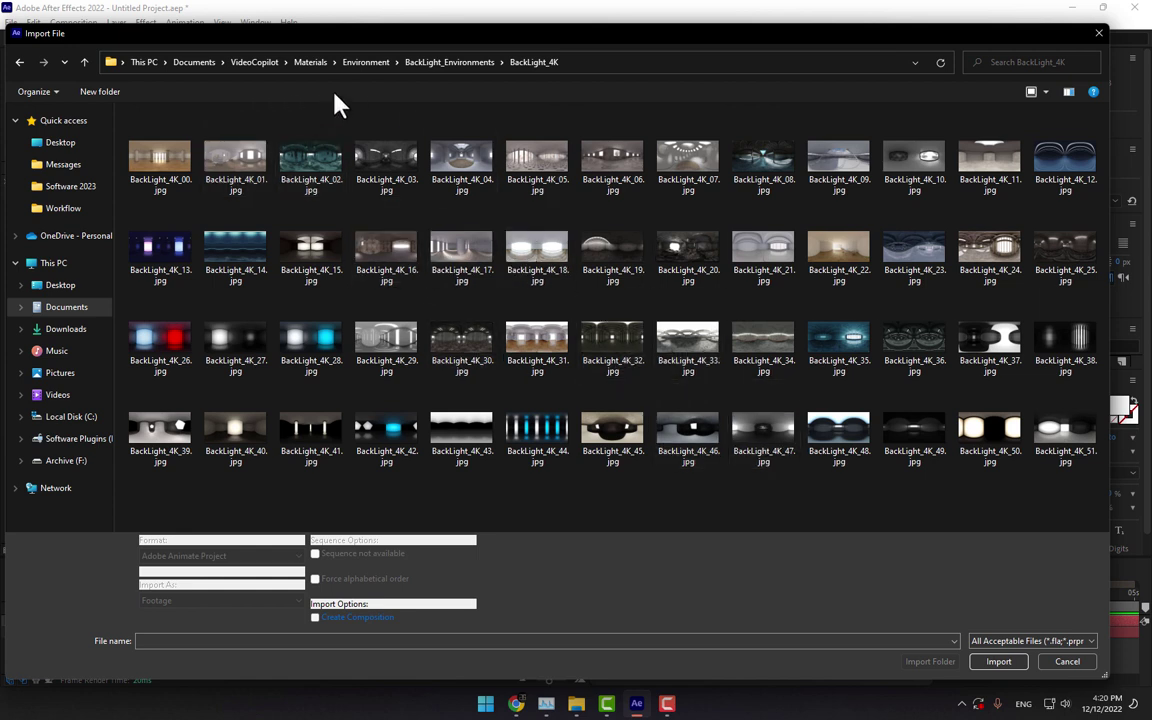
- Import BackLight_4K_13.jpg as Horizon's Image Map layer and move Horizon below Modell
{"action": "double_click", "coordinate": [158, 248]}
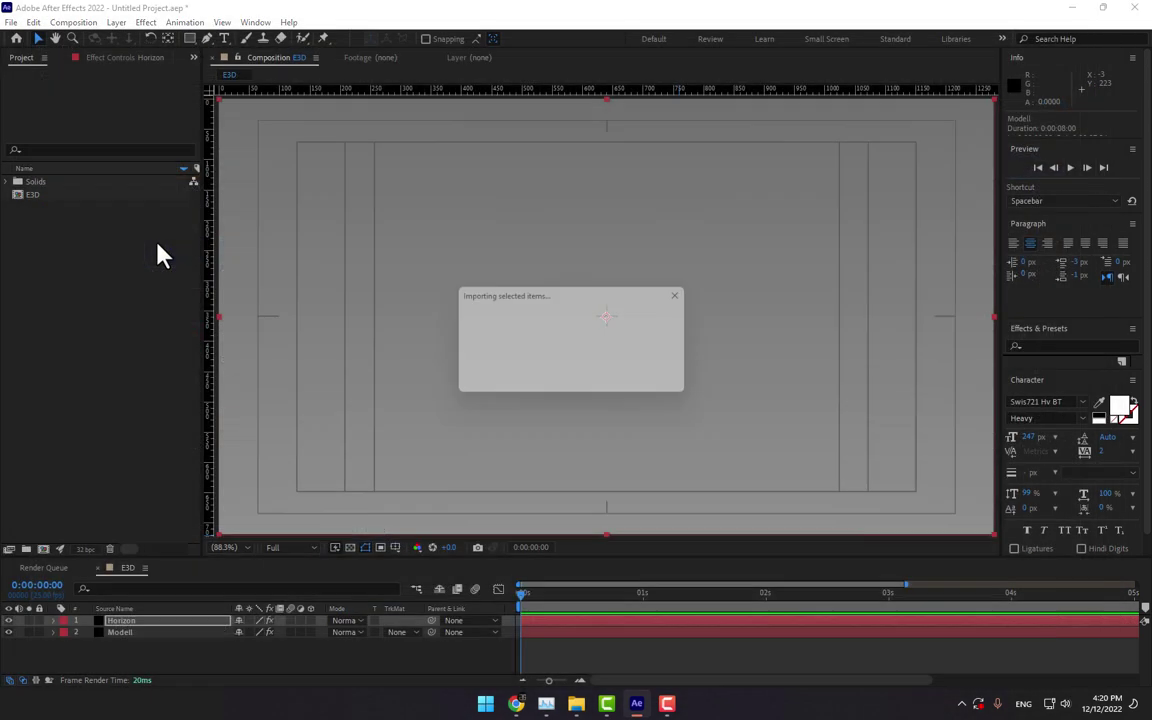
{"action": "left_click_drag", "start_coordinate": [84, 212], "coordinate": [110, 660]}
{"action": "left_click", "coordinate": [142, 621]}
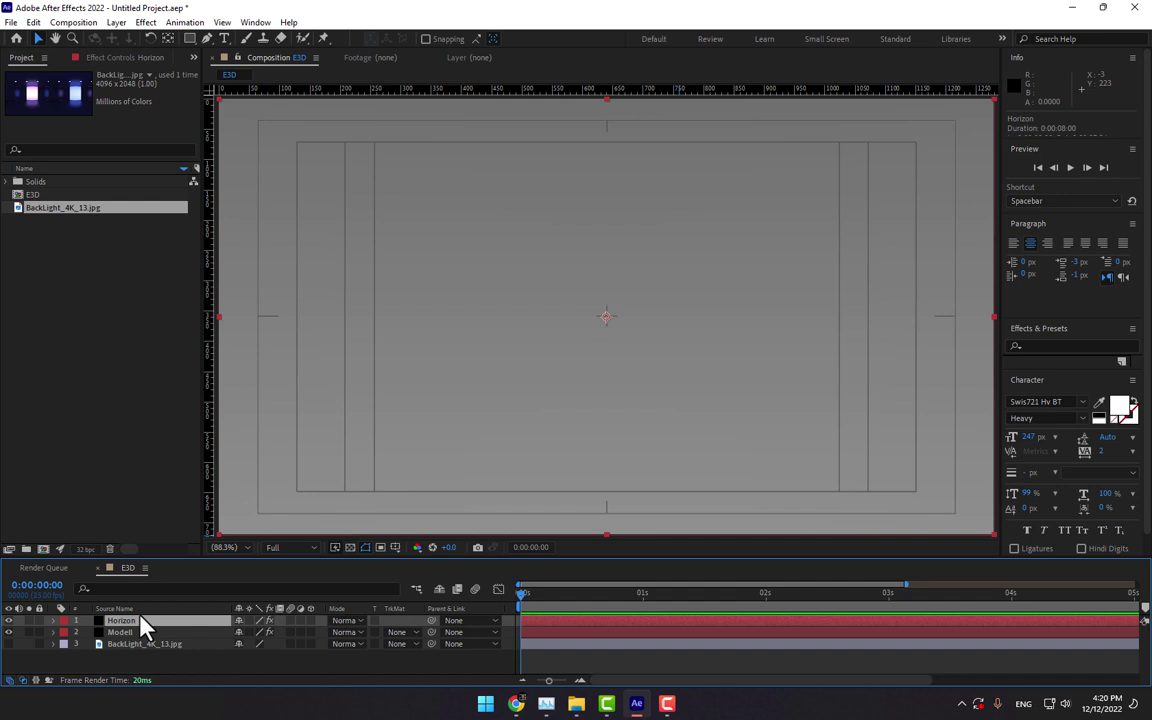
{"action": "left_click", "coordinate": [93, 60]}
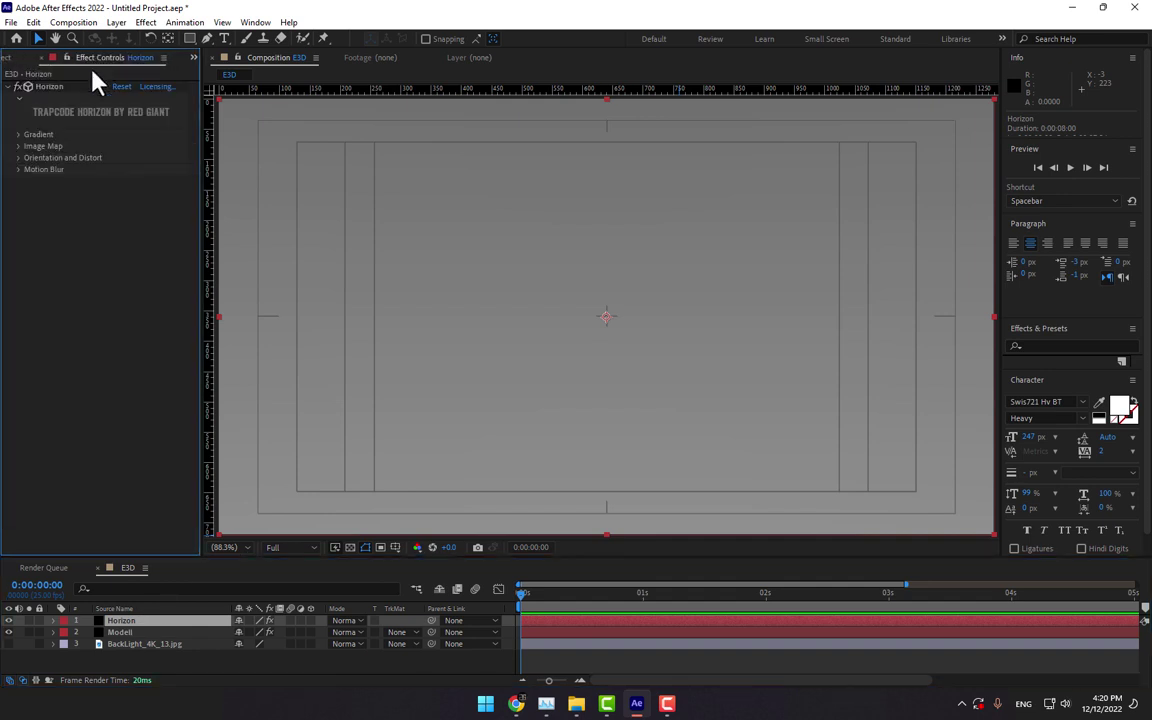
{"action": "left_click", "coordinate": [19, 146]}
{"action": "left_click", "coordinate": [128, 158]}
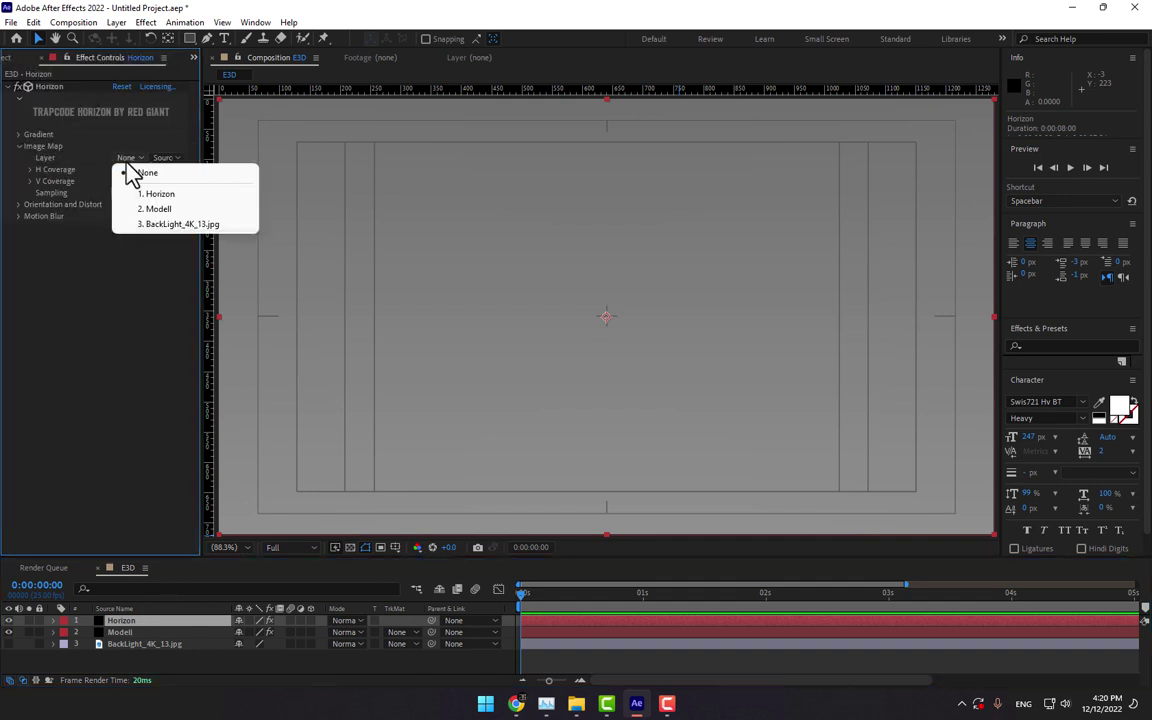
{"action": "left_click", "coordinate": [184, 225]}
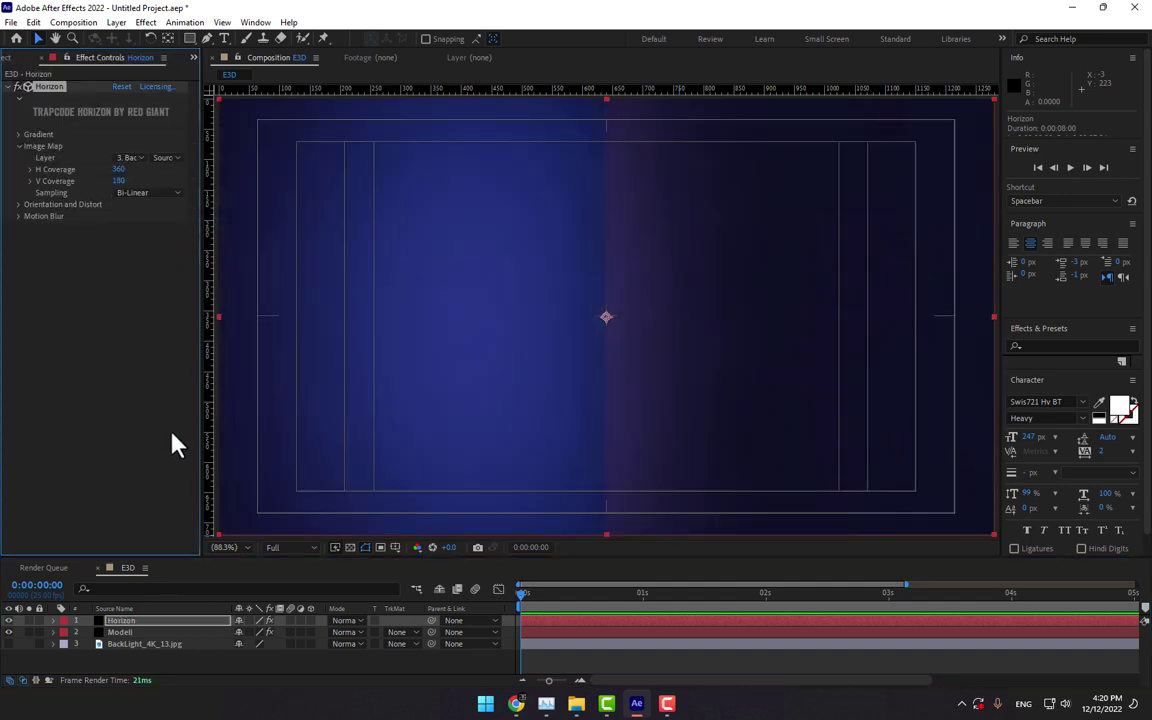
{"action": "left_click_drag", "start_coordinate": [119, 624], "coordinate": [123, 648]}
{"action": "left_click", "coordinate": [128, 621]}
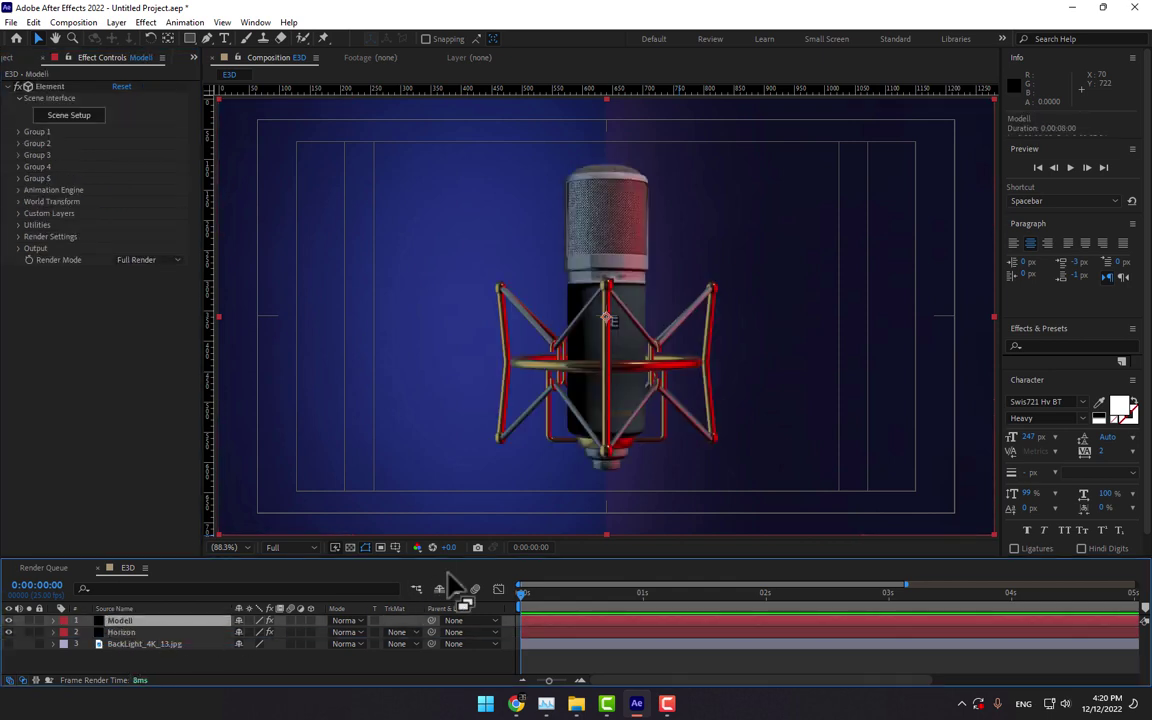
- Add a new camera using the 24mm lens preset
{"action": "right_click", "coordinate": [418, 672]}
{"action": "mouse_move", "coordinate": [535, 498]}
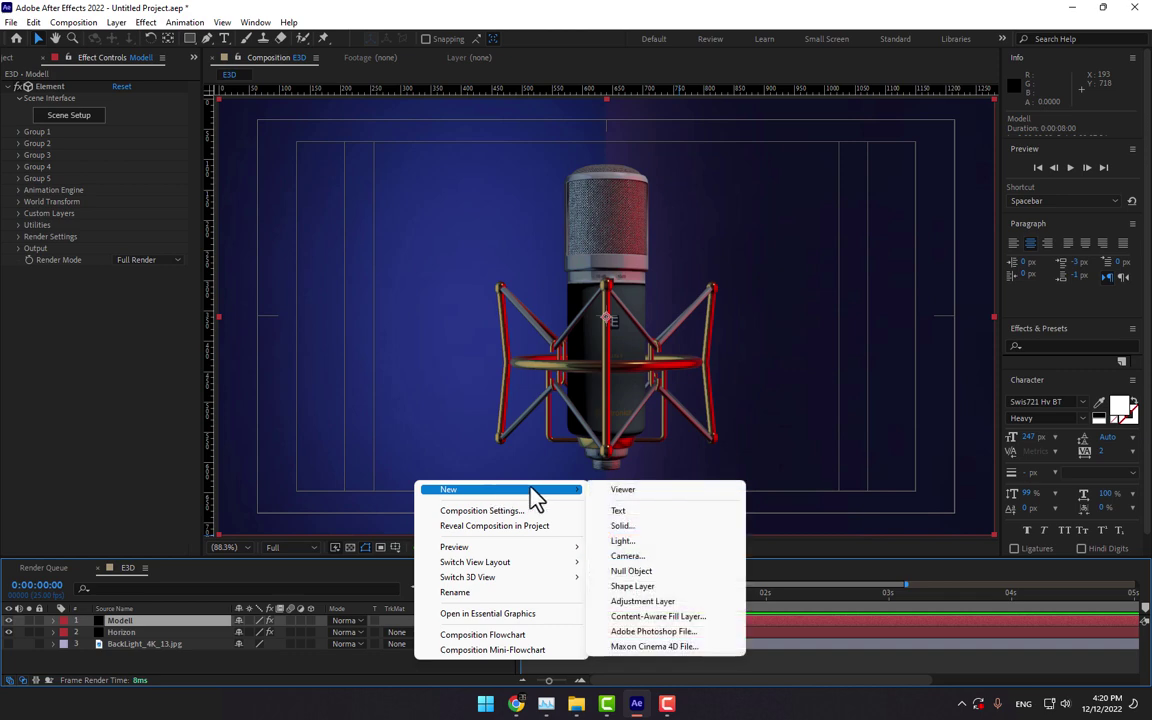
{"action": "left_click", "coordinate": [668, 558]}
{"action": "left_click", "coordinate": [258, 204]}
{"action": "left_click", "coordinate": [256, 268]}
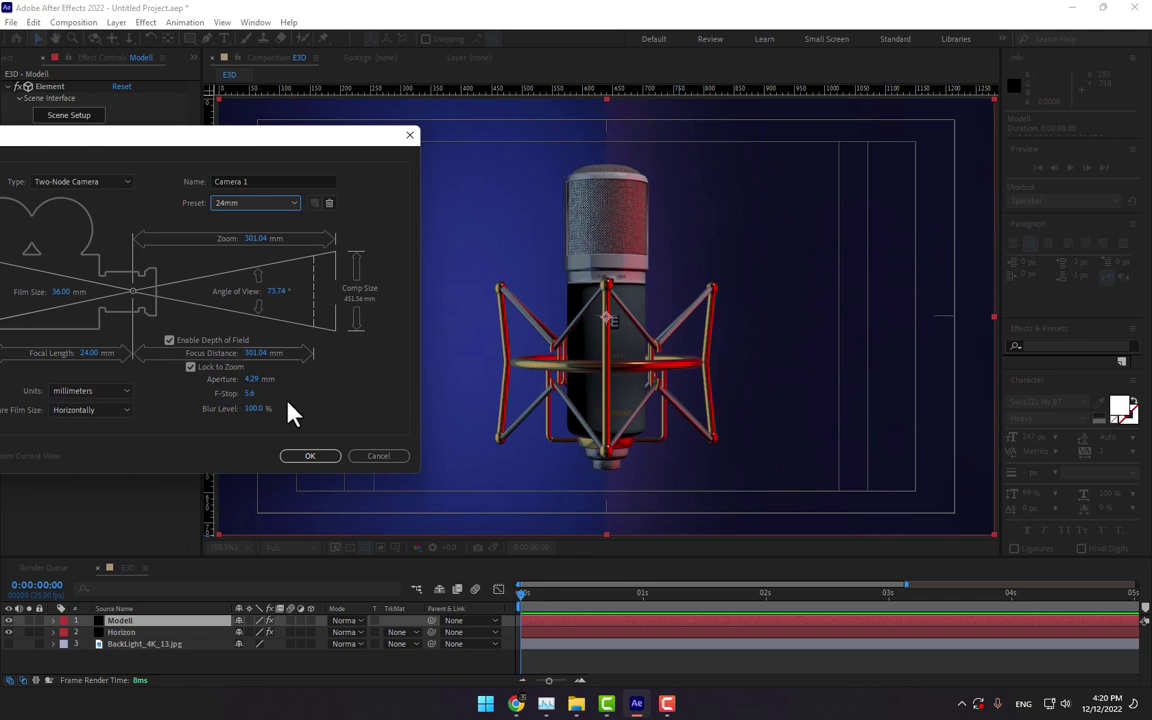
{"action": "left_click", "coordinate": [300, 459]}
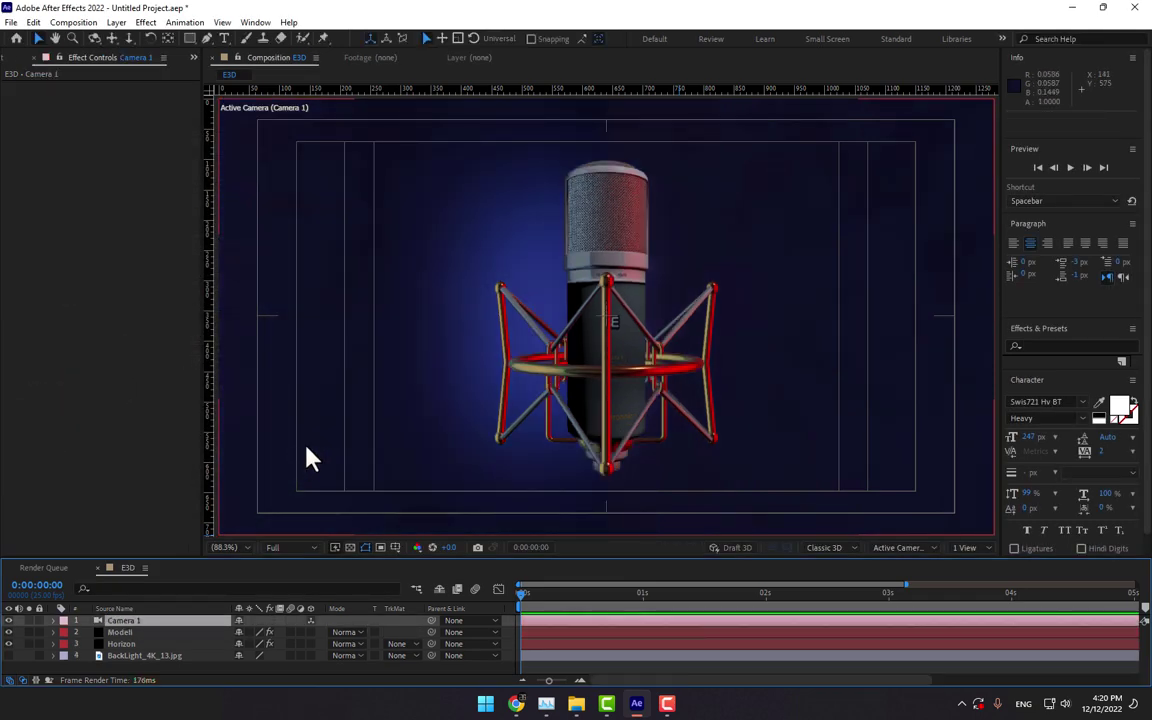
- Orbit the camera so the pink backdrop sits behind the microphone
{"action": "left_click", "coordinate": [94, 38]}
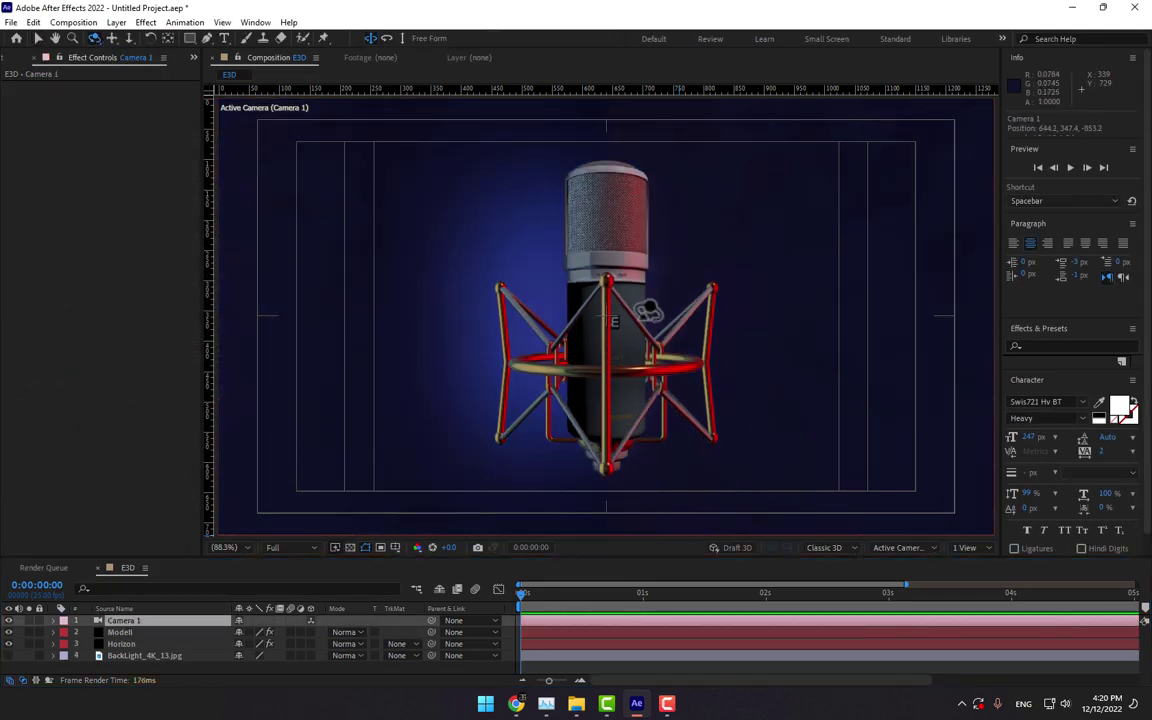
{"action": "left_click_drag", "start_coordinate": [550, 284], "coordinate": [396, 302]}
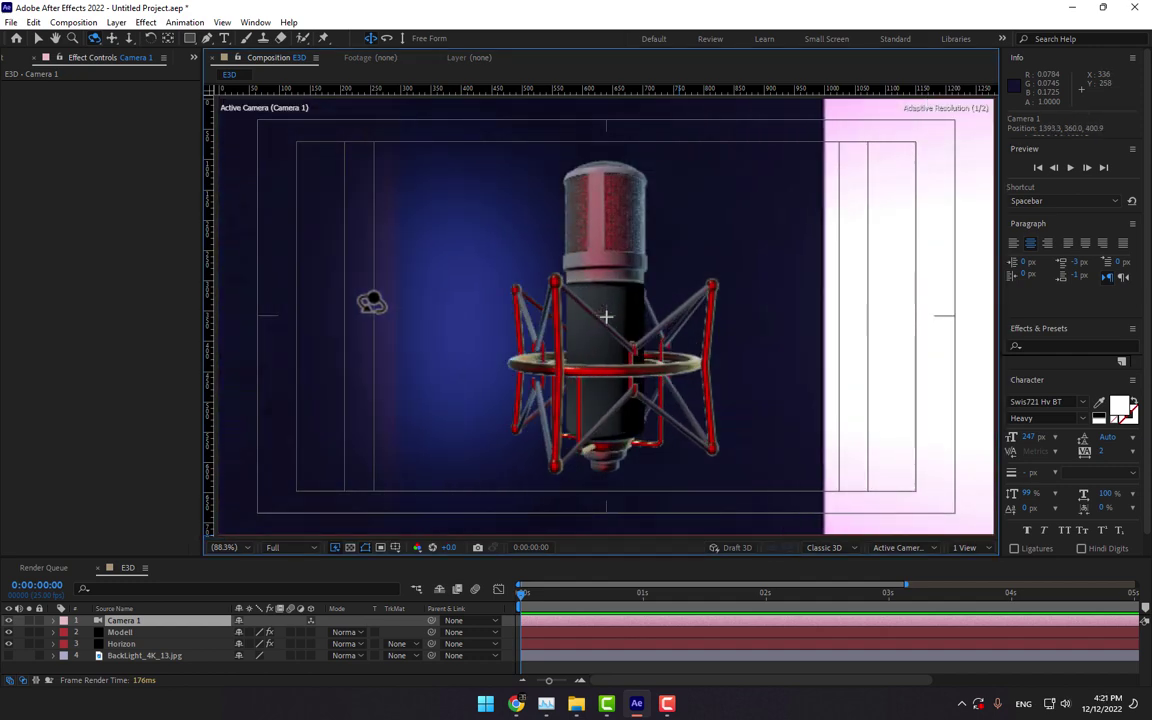
{"action": "left_click_drag", "start_coordinate": [371, 302], "coordinate": [495, 298]}
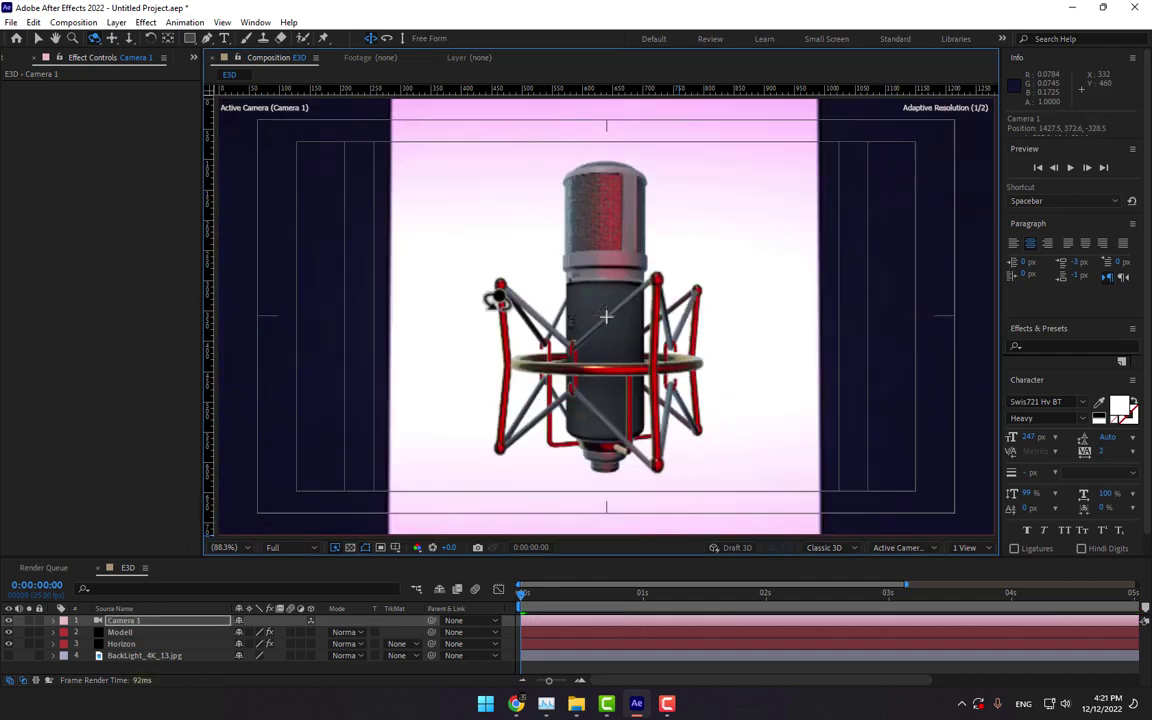
{"action": "left_click", "coordinate": [121, 643]}
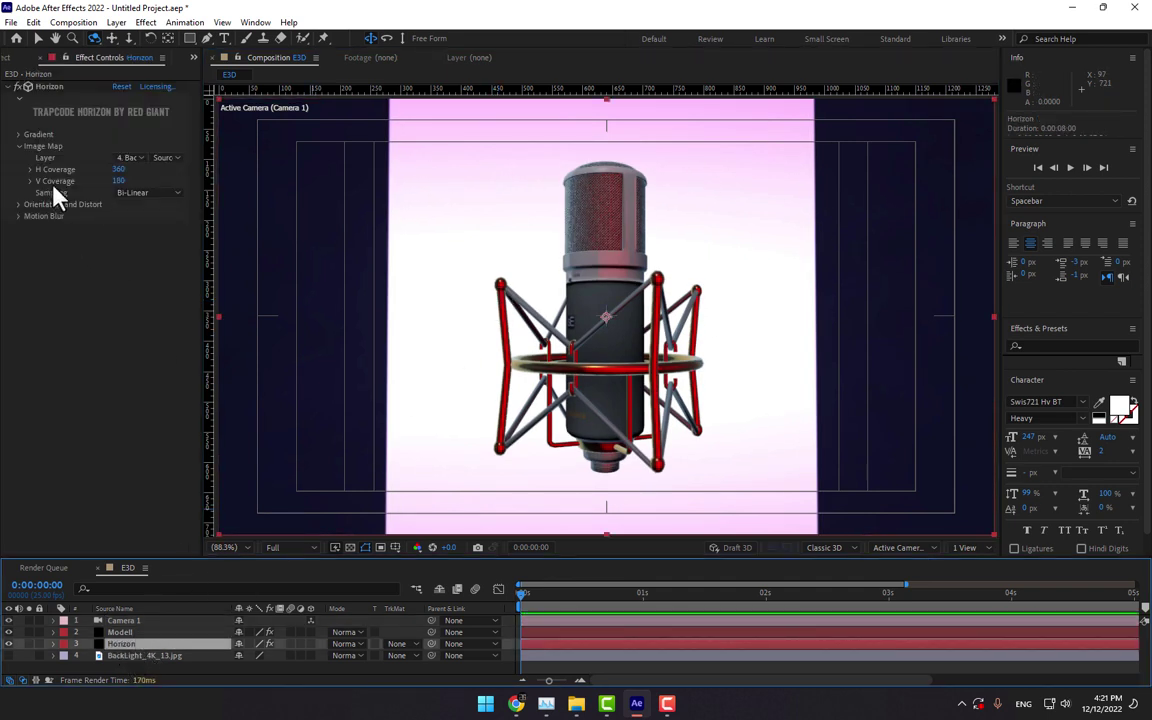
- Replace the backlight footage with BackLight_4K_12.jpg
{"action": "mouse_move", "coordinate": [120, 169]}
{"action": "left_mouse_down"}
{"action": "mouse_move", "coordinate": [246, 163]}
{"action": "mouse_move", "coordinate": [60, 166]}
{"action": "mouse_move", "coordinate": [256, 182]}
{"action": "mouse_move", "coordinate": [130, 166]}
{"action": "left_mouse_up"}
{"action": "left_click", "coordinate": [28, 58]}
{"action": "right_click", "coordinate": [50, 208]}
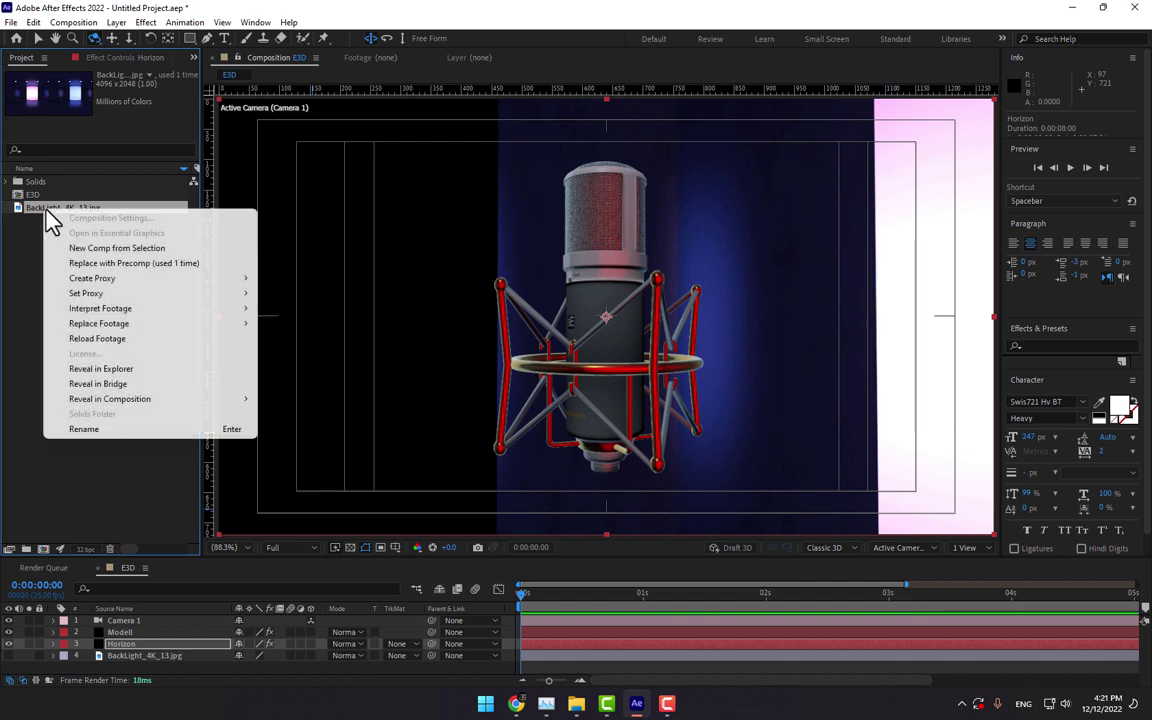
{"action": "mouse_move", "coordinate": [108, 323]}
{"action": "left_click", "coordinate": [292, 326]}
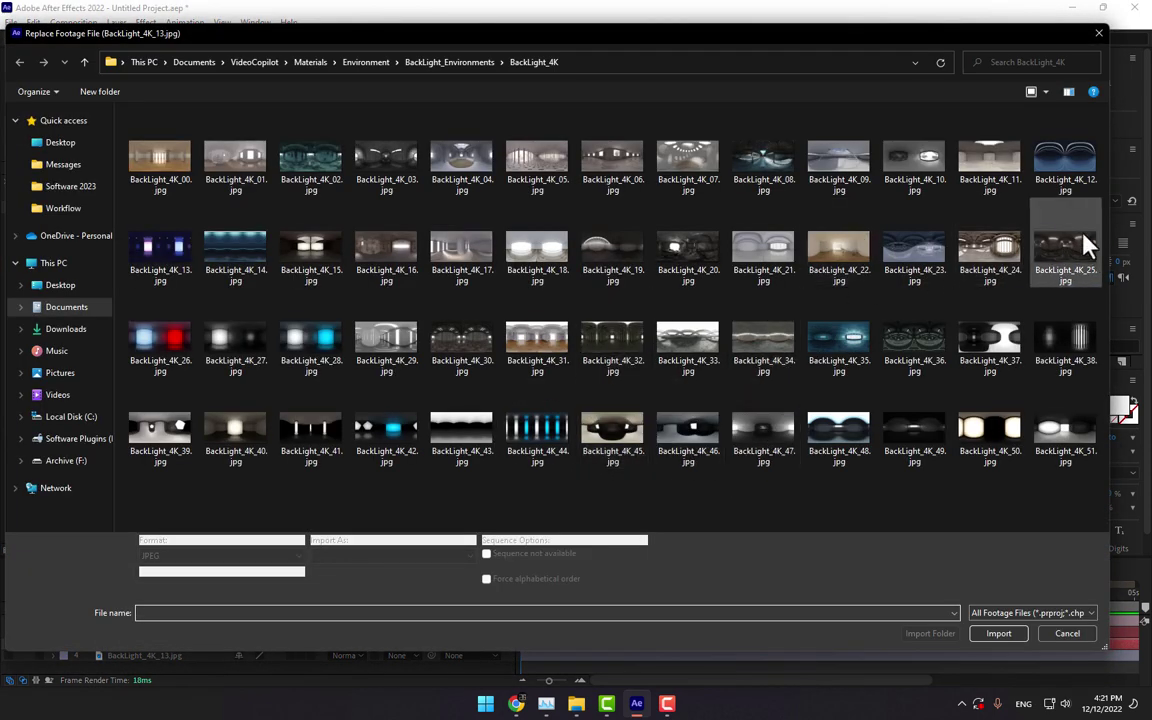
{"action": "double_click", "coordinate": [1066, 170]}
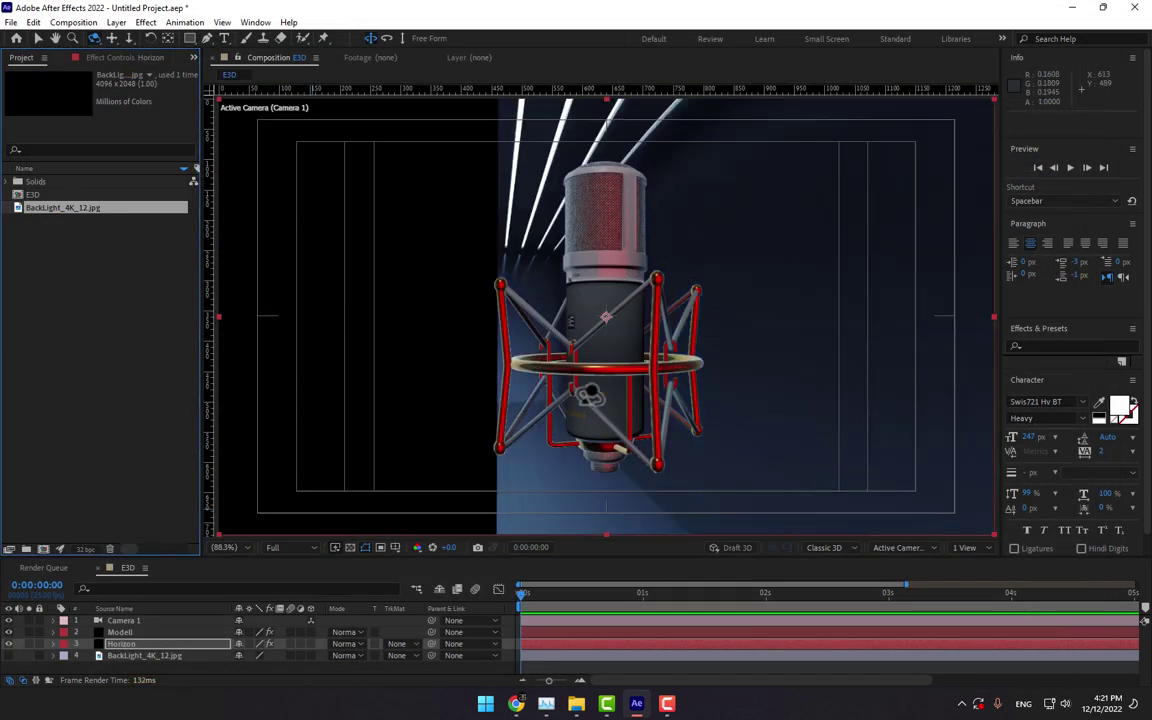
- Set Horizon's H Coverage to 360 and orbit to reveal the room lights
{"action": "left_click", "coordinate": [127, 643]}
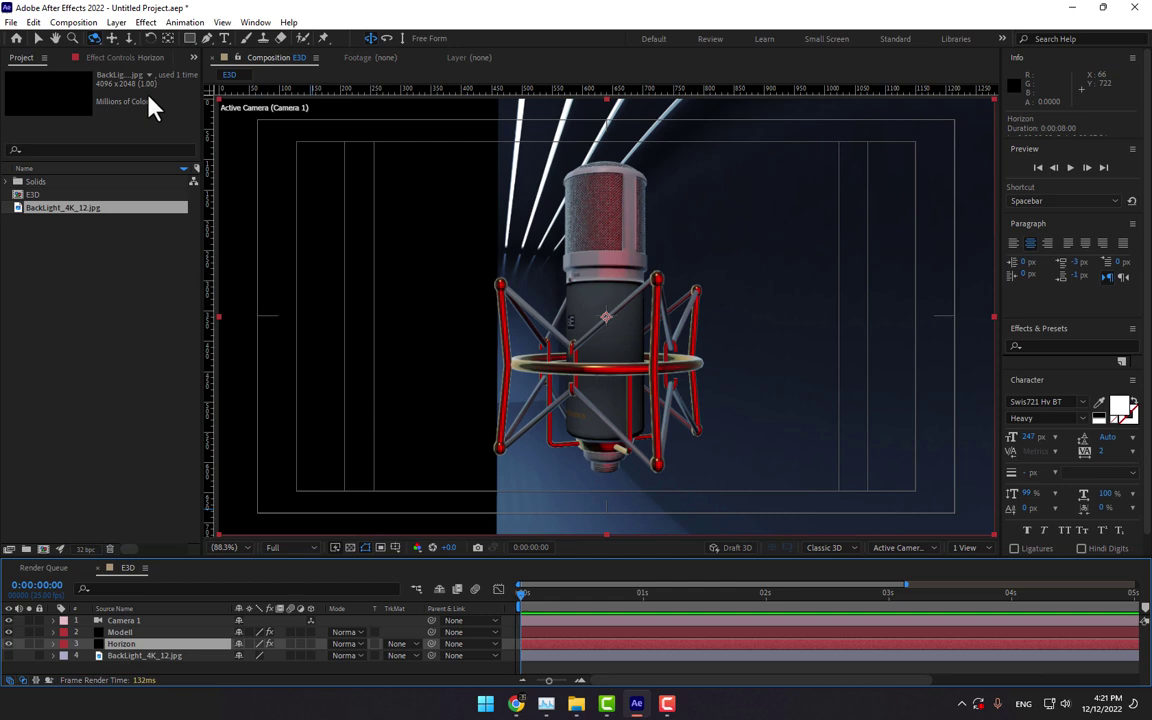
{"action": "left_click", "coordinate": [128, 59]}
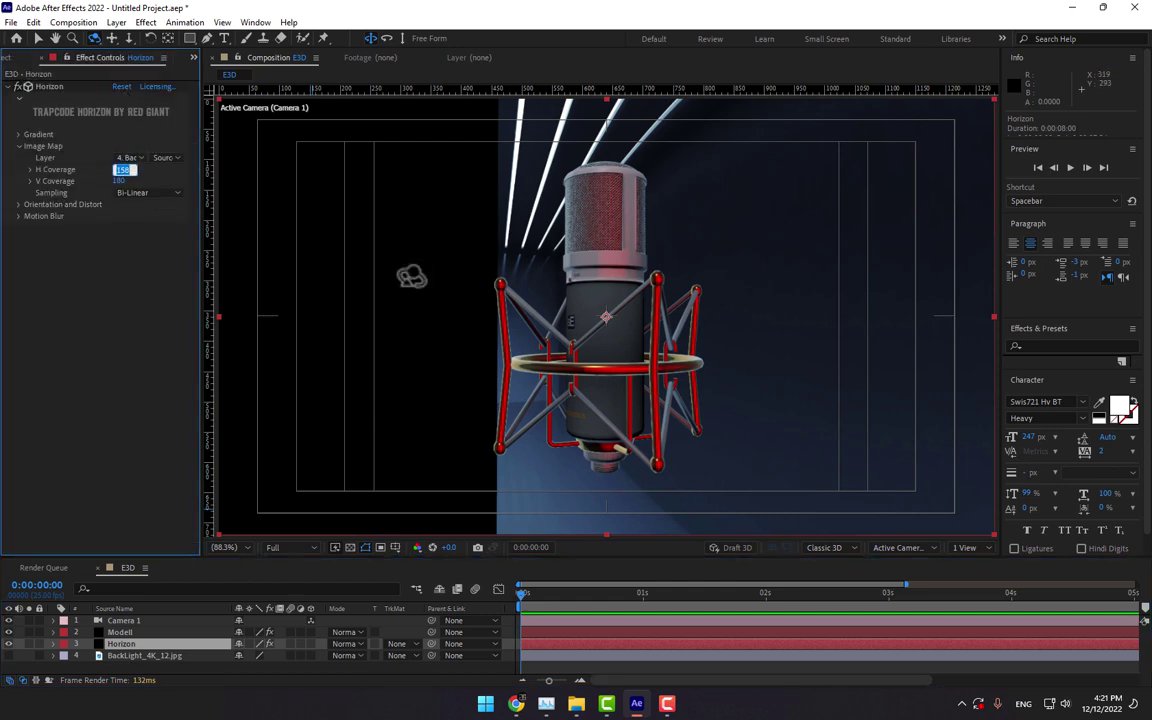
{"action": "type", "text": "360"}
{"action": "key", "text": "Return"}
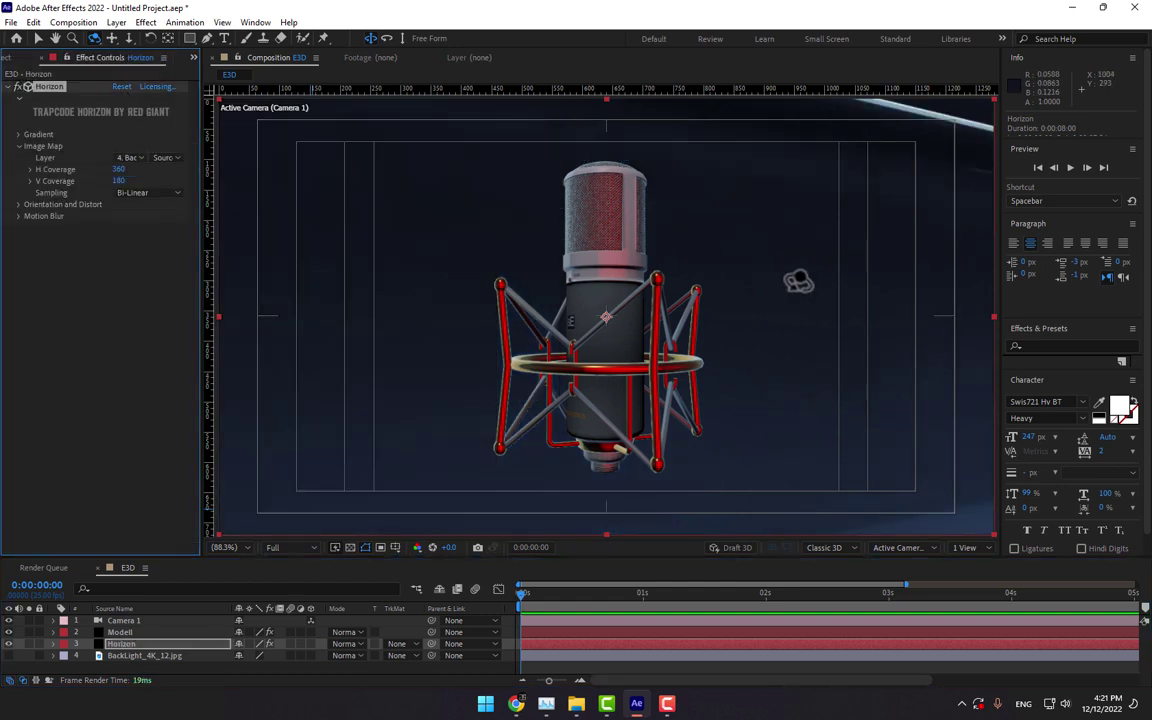
{"action": "mouse_move", "coordinate": [752, 315]}
{"action": "left_mouse_down"}
{"action": "mouse_move", "coordinate": [881, 315]}
{"action": "mouse_move", "coordinate": [751, 316]}
{"action": "left_mouse_up"}
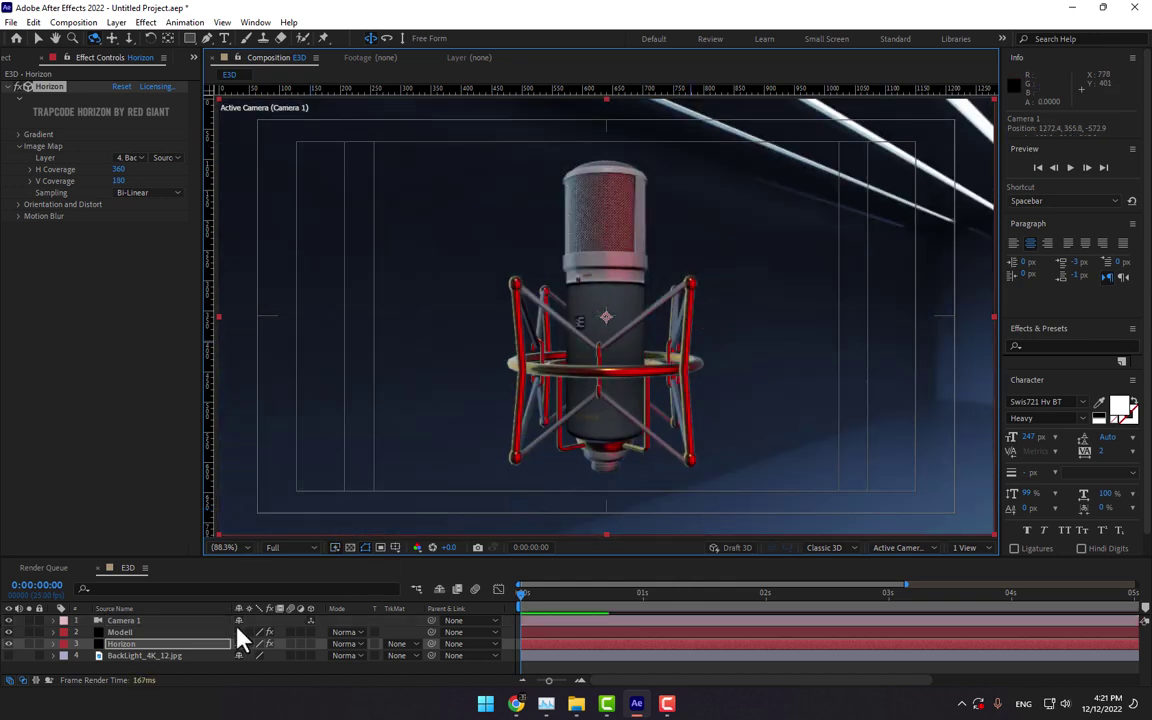
- Add a new adjustment layer to the composition
{"action": "right_click", "coordinate": [268, 670]}
{"action": "mouse_move", "coordinate": [334, 502]}
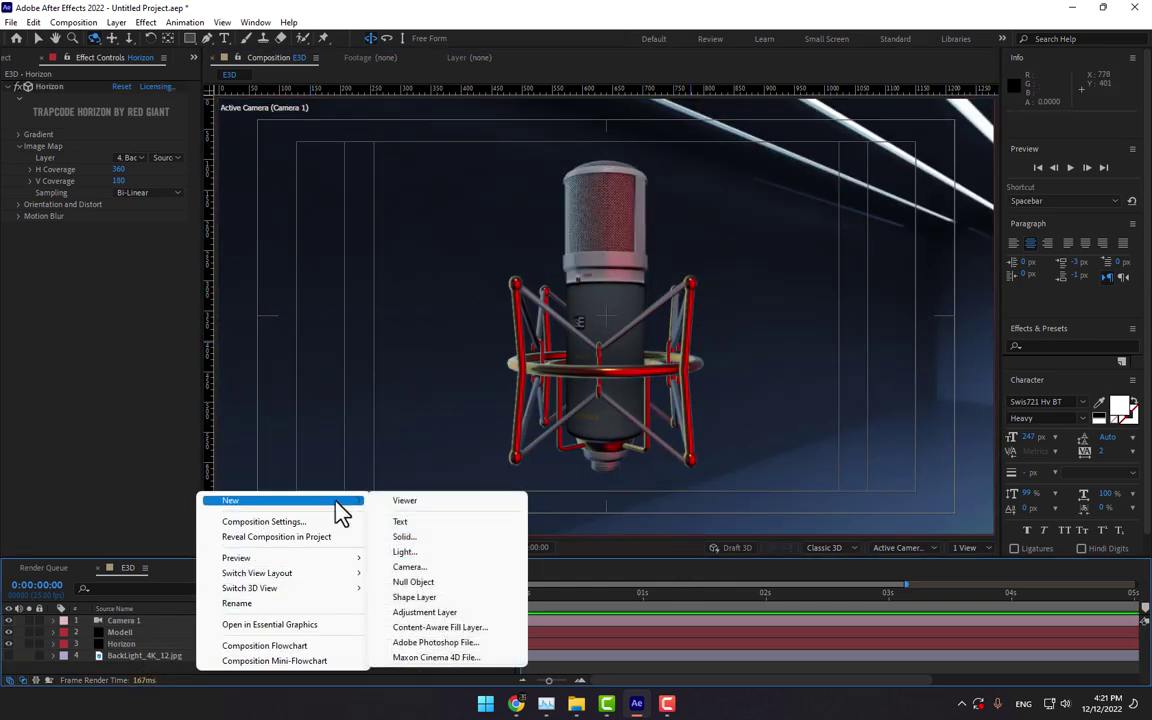
{"action": "left_click", "coordinate": [438, 612]}
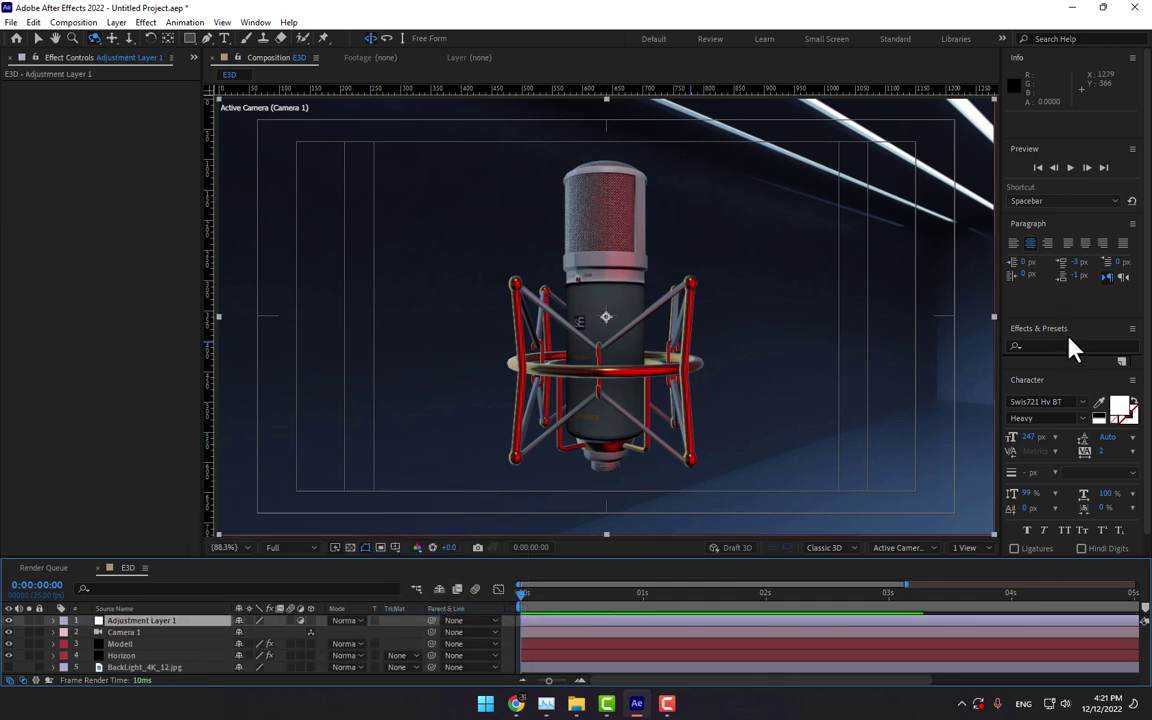
- Apply Camera Lens Blur to the adjustment layer with a Blur Radius of 10
{"action": "left_click", "coordinate": [1068, 345]}
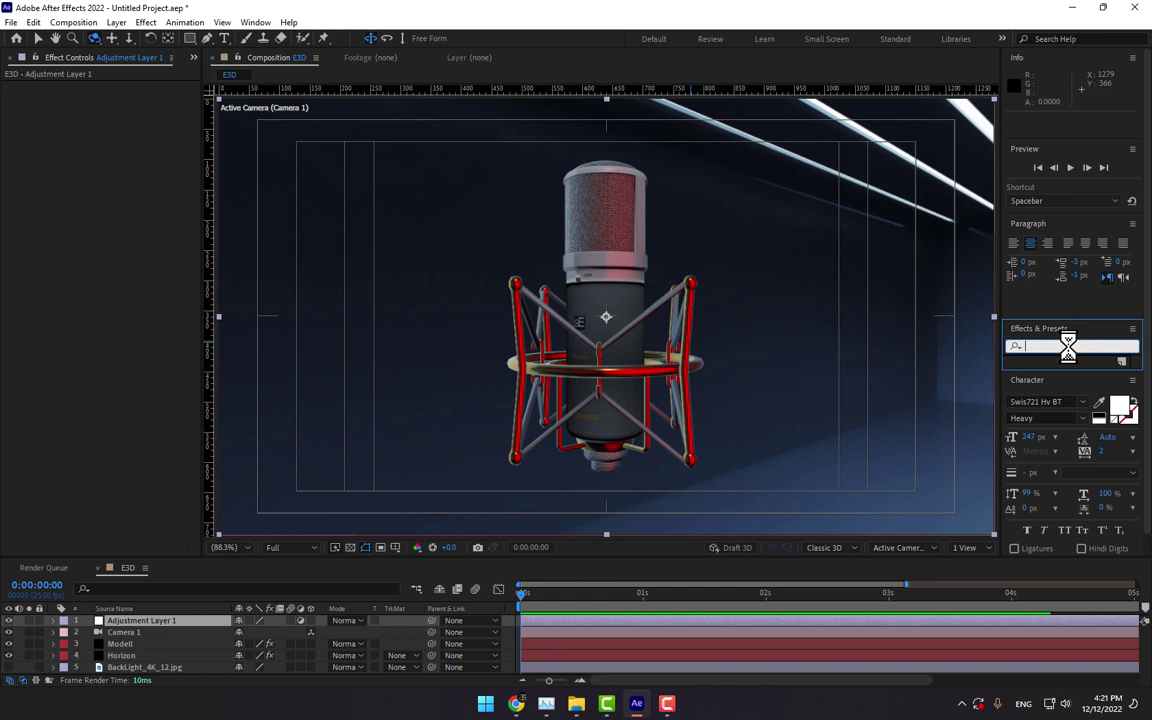
{"action": "type", "text": "camera len"}
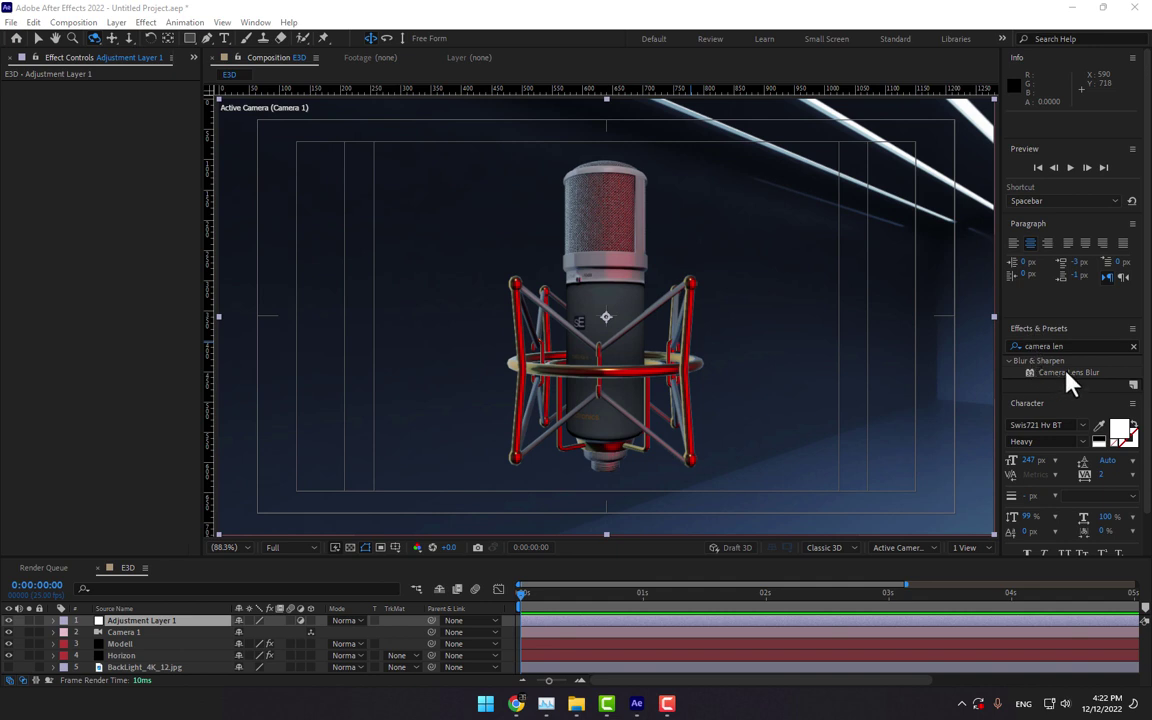
{"action": "left_click_drag", "start_coordinate": [1067, 374], "coordinate": [134, 658]}
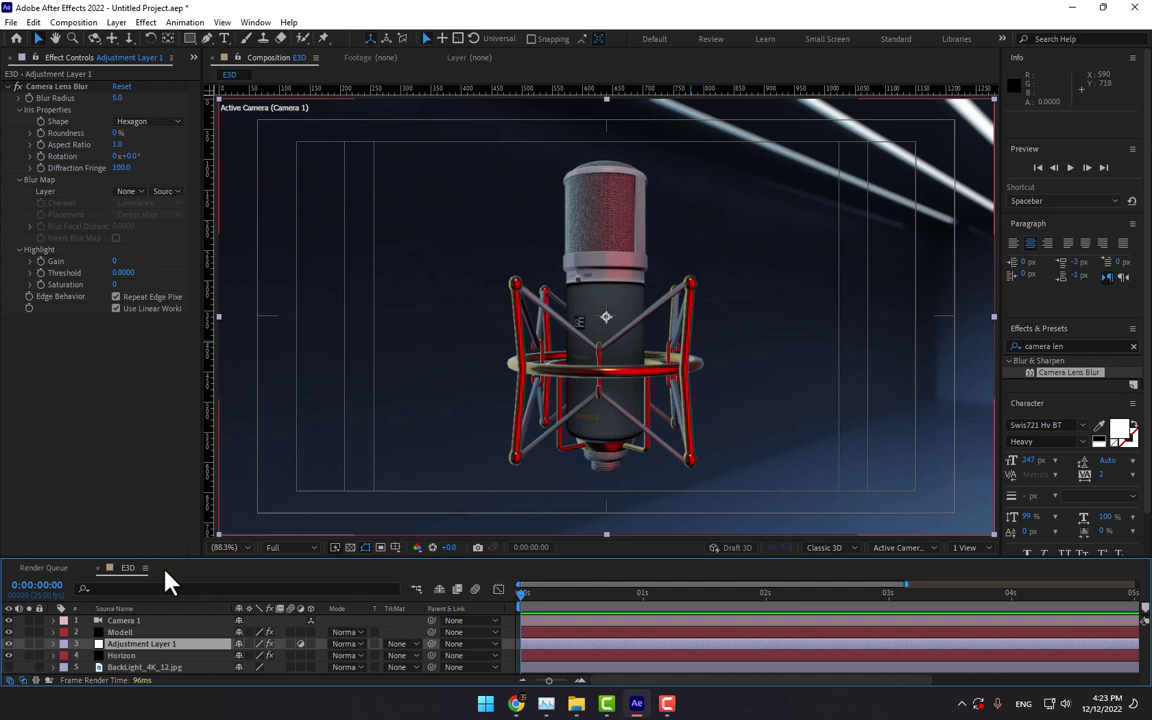
{"action": "left_click", "coordinate": [120, 98]}
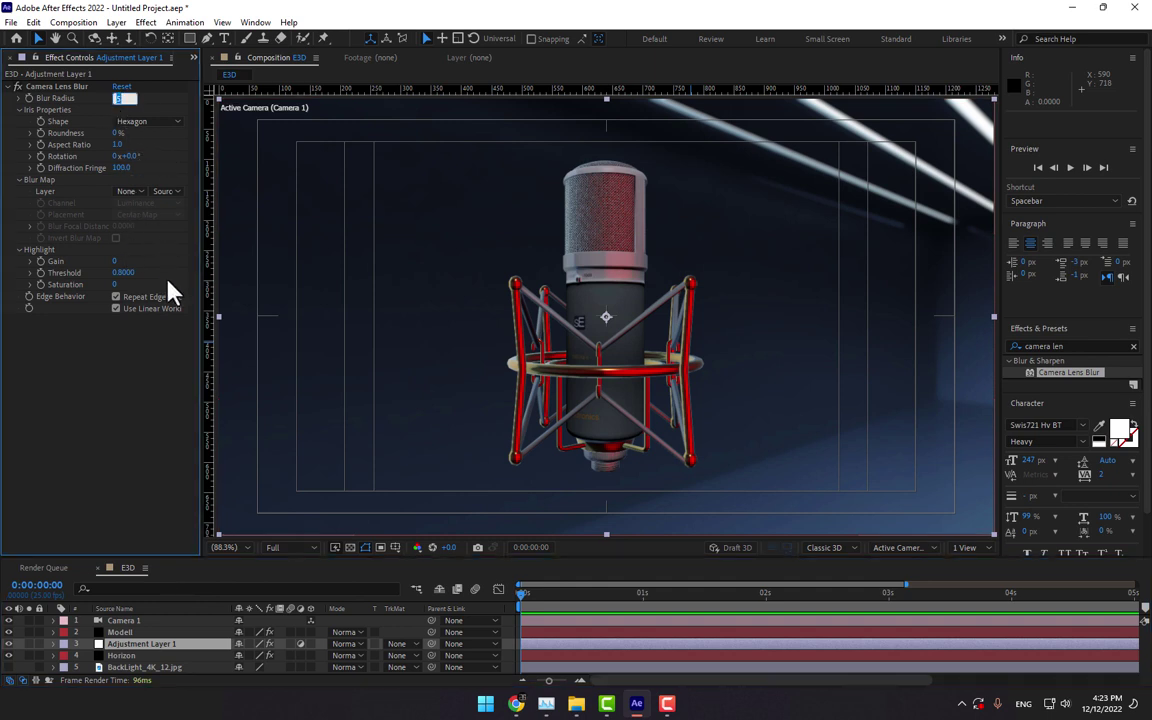
{"action": "type", "text": "10"}
{"action": "key", "text": "Return"}
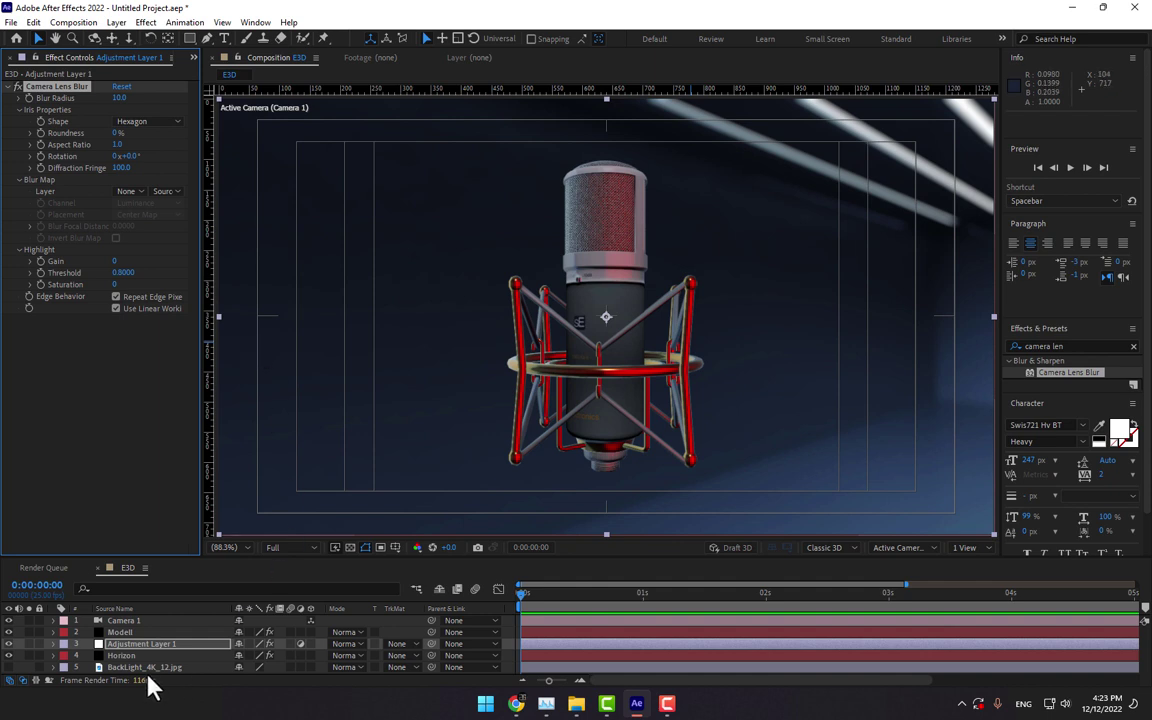
- Set Modell's Element Particle Look size to 30 to enlarge the microphone
{"action": "left_click", "coordinate": [133, 633]}
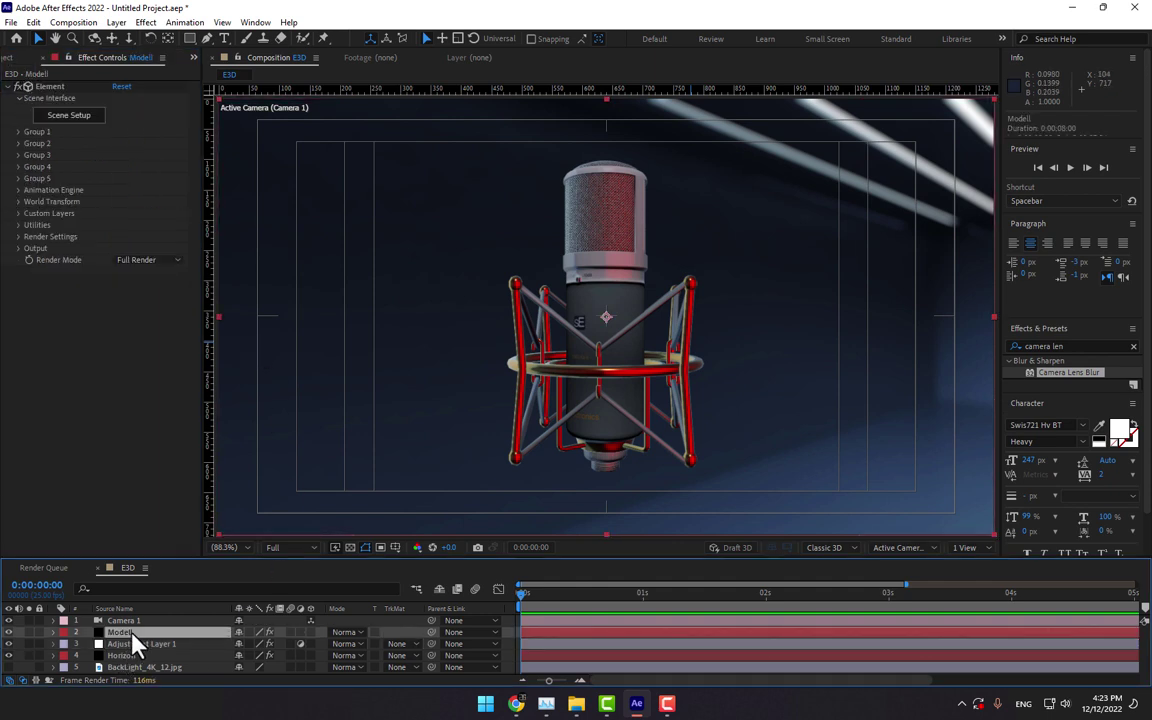
{"action": "left_click", "coordinate": [18, 132]}
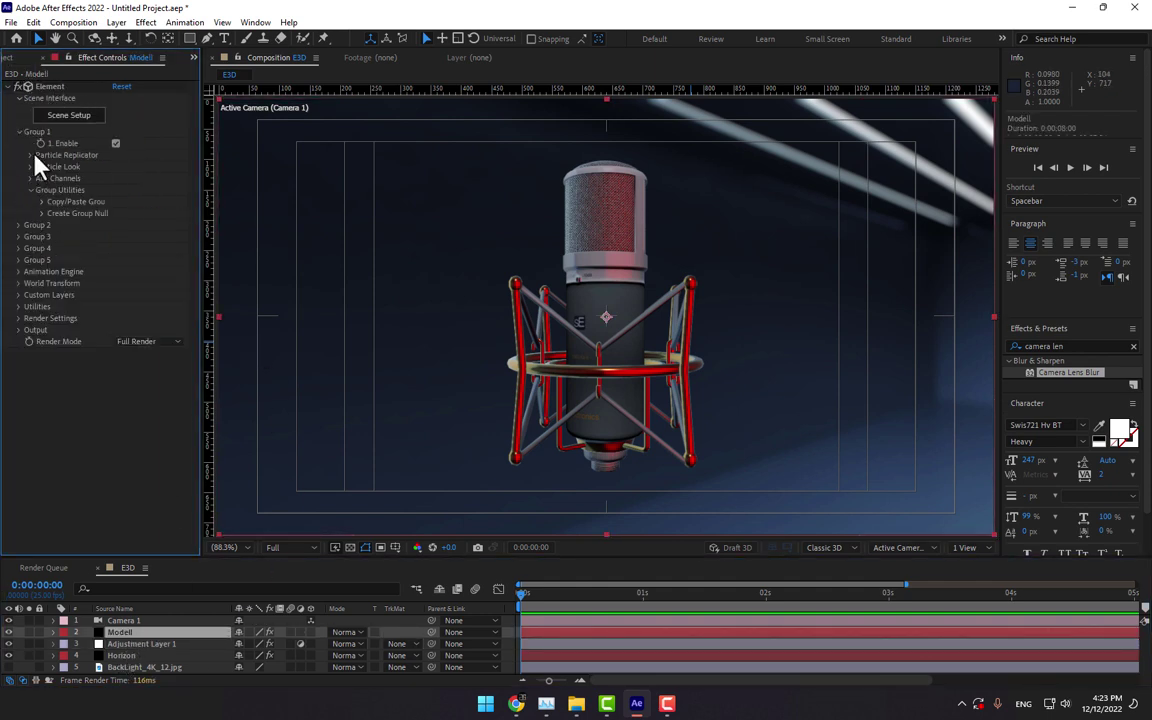
{"action": "left_click", "coordinate": [30, 156]}
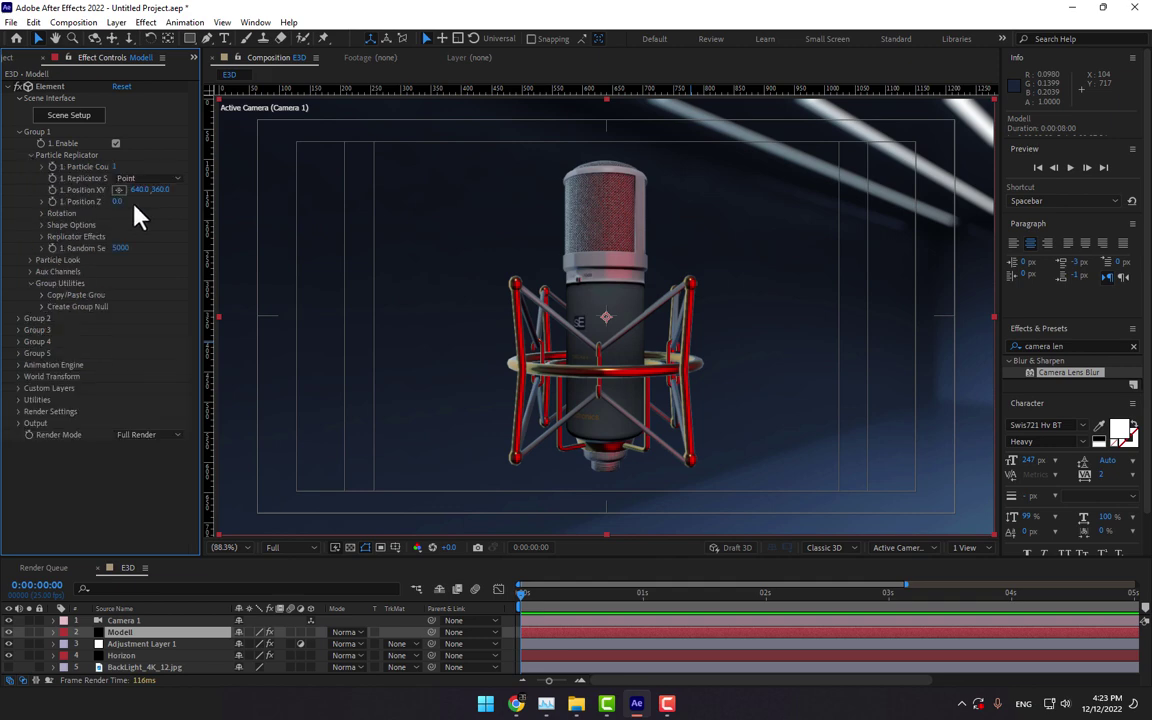
{"action": "left_click", "coordinate": [30, 260]}
{"action": "left_click", "coordinate": [121, 272]}
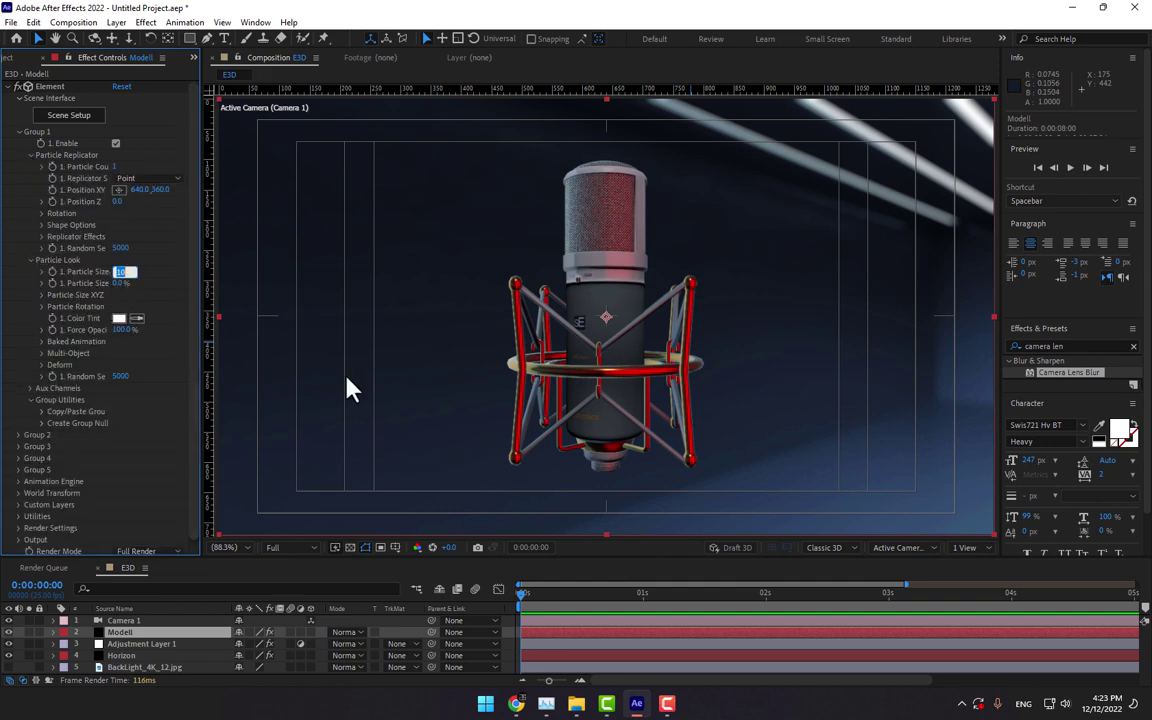
{"action": "key", "text": "Return"}
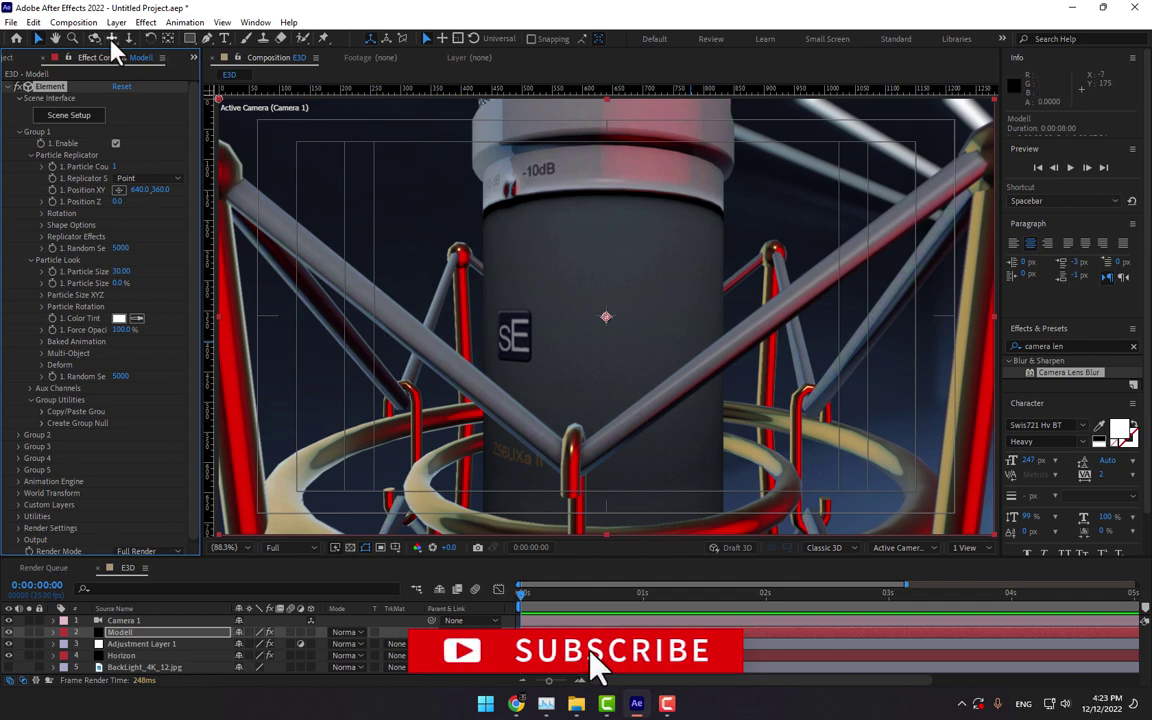
{"action": "right_click", "coordinate": [511, 459]}
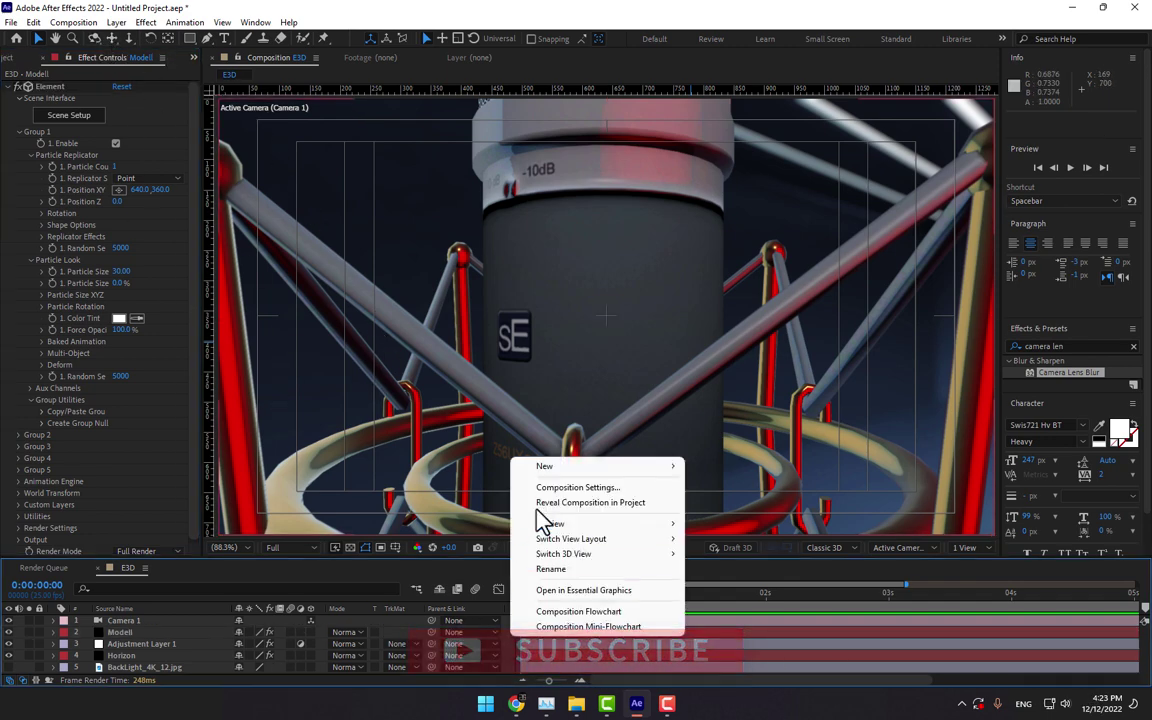
- Add Null 1 and parent Camera 1 to it, leaving the null's position unchanged
{"action": "mouse_move", "coordinate": [560, 466]}
{"action": "left_click", "coordinate": [795, 569]}
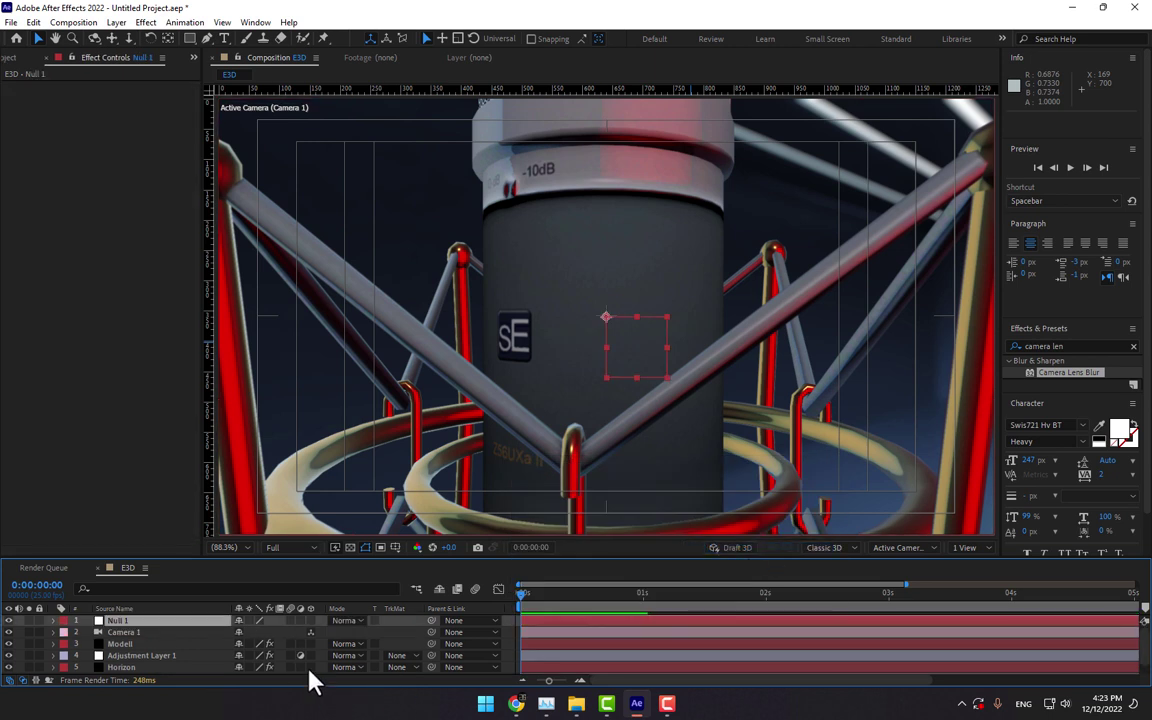
{"action": "left_click_drag", "start_coordinate": [432, 632], "coordinate": [120, 621]}
{"action": "left_click_drag", "start_coordinate": [656, 334], "coordinate": [602, 404]}
{"action": "key", "text": "ctrl+z"}
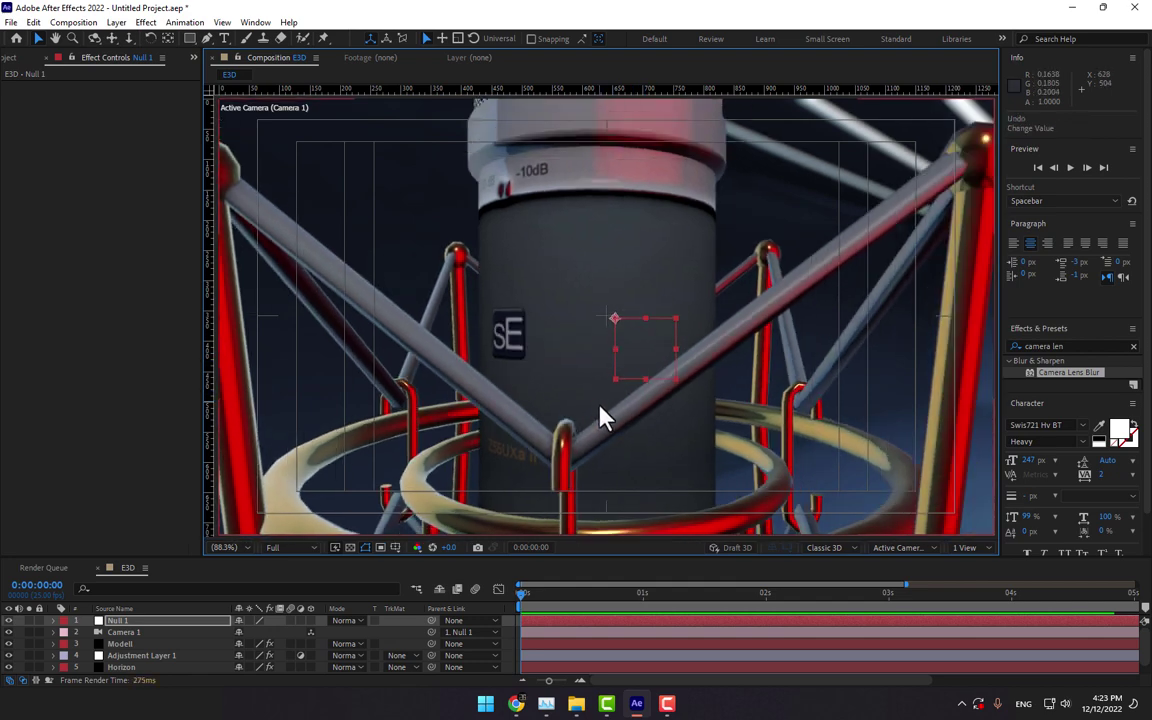
{"action": "key", "text": "ctrl+z"}
- Make Null 1 a 3D layer and apply the Separate XYZ Position preset to it
{"action": "left_click", "coordinate": [311, 621]}
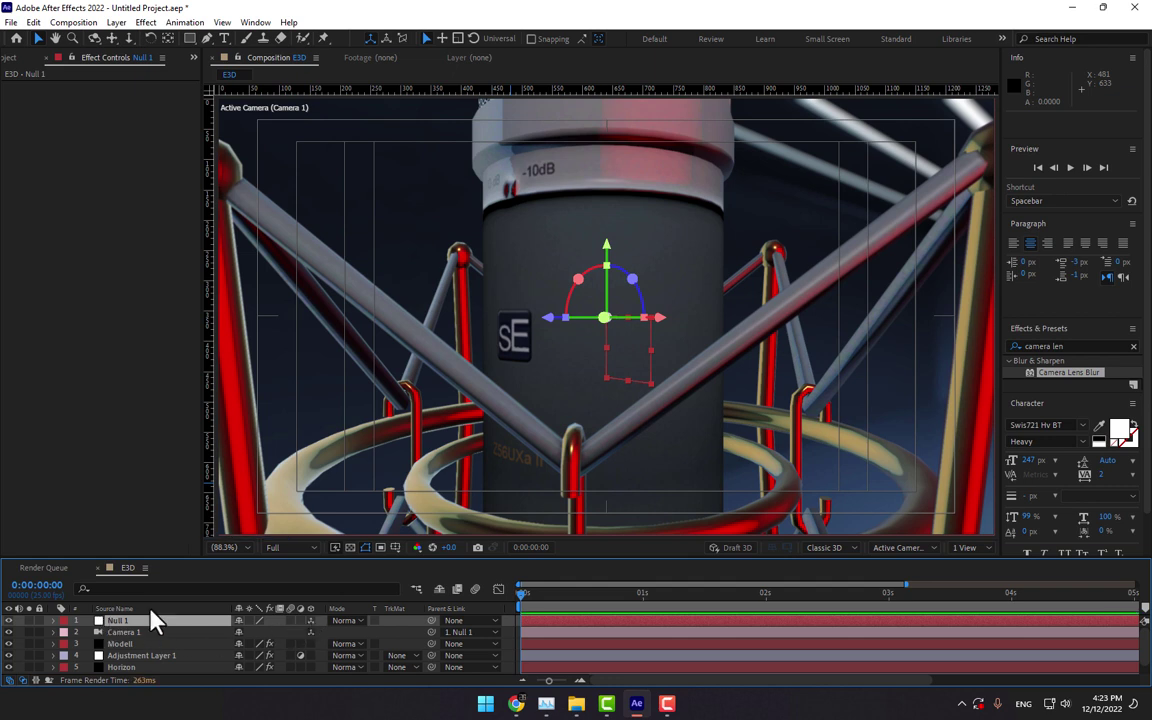
{"action": "left_click", "coordinate": [1092, 340]}
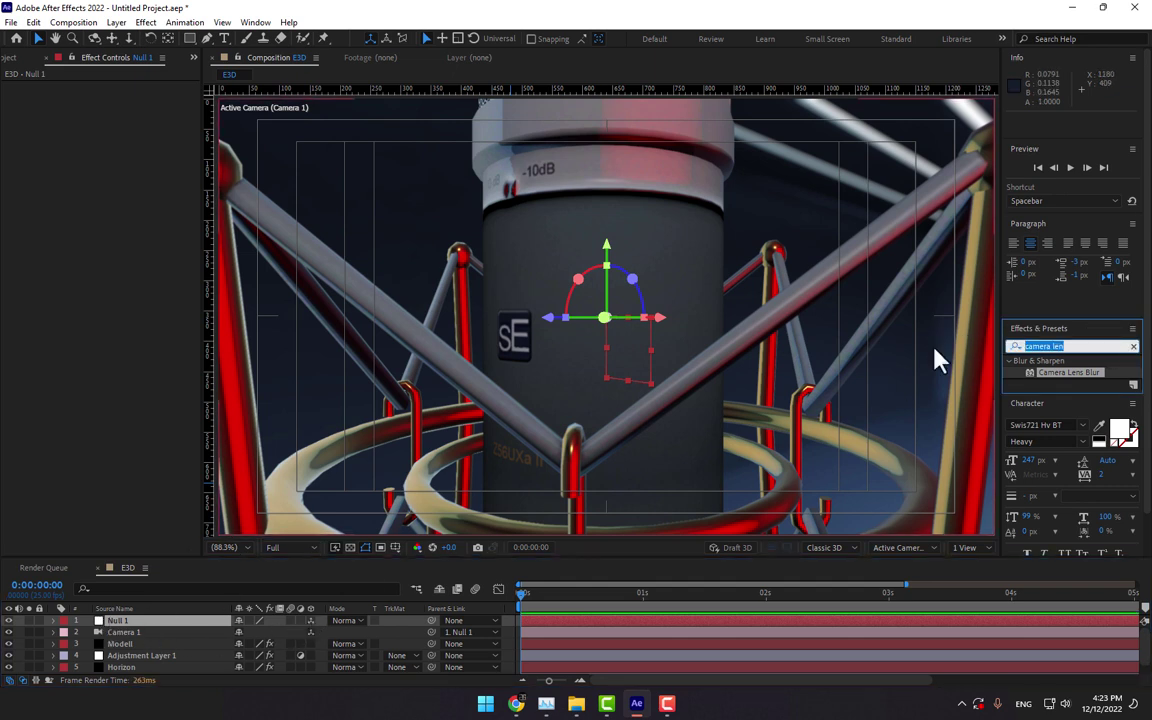
{"action": "type", "text": "sepa"}
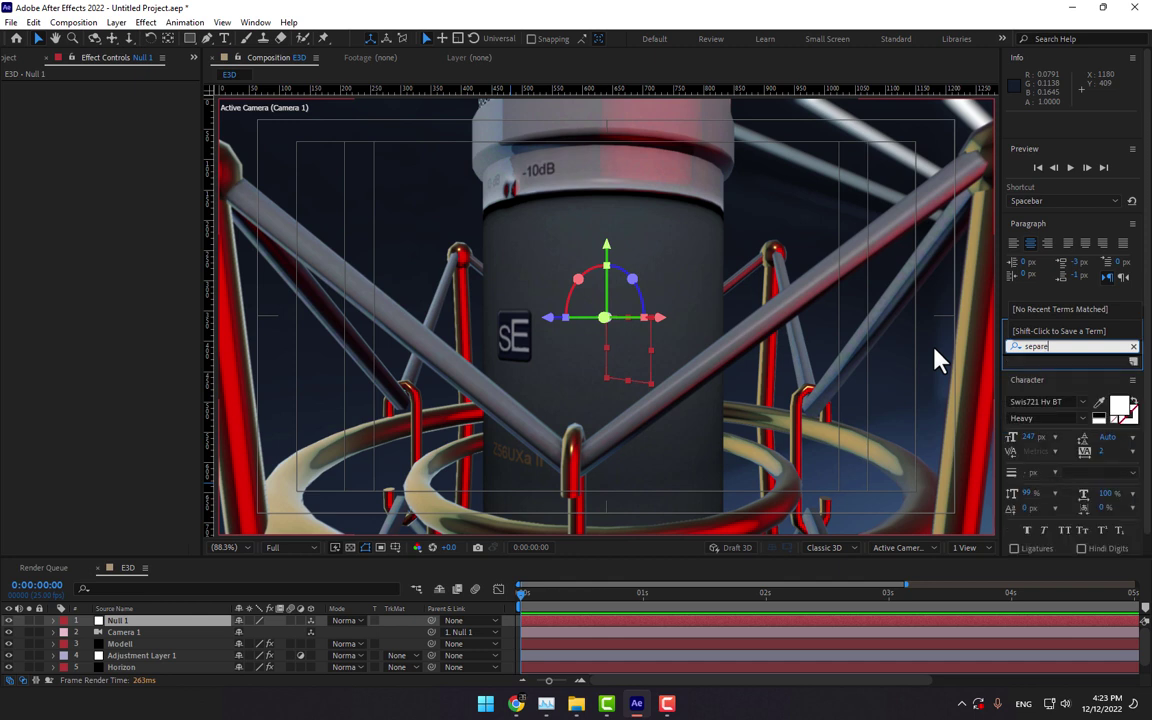
{"action": "type", "text": "r"}
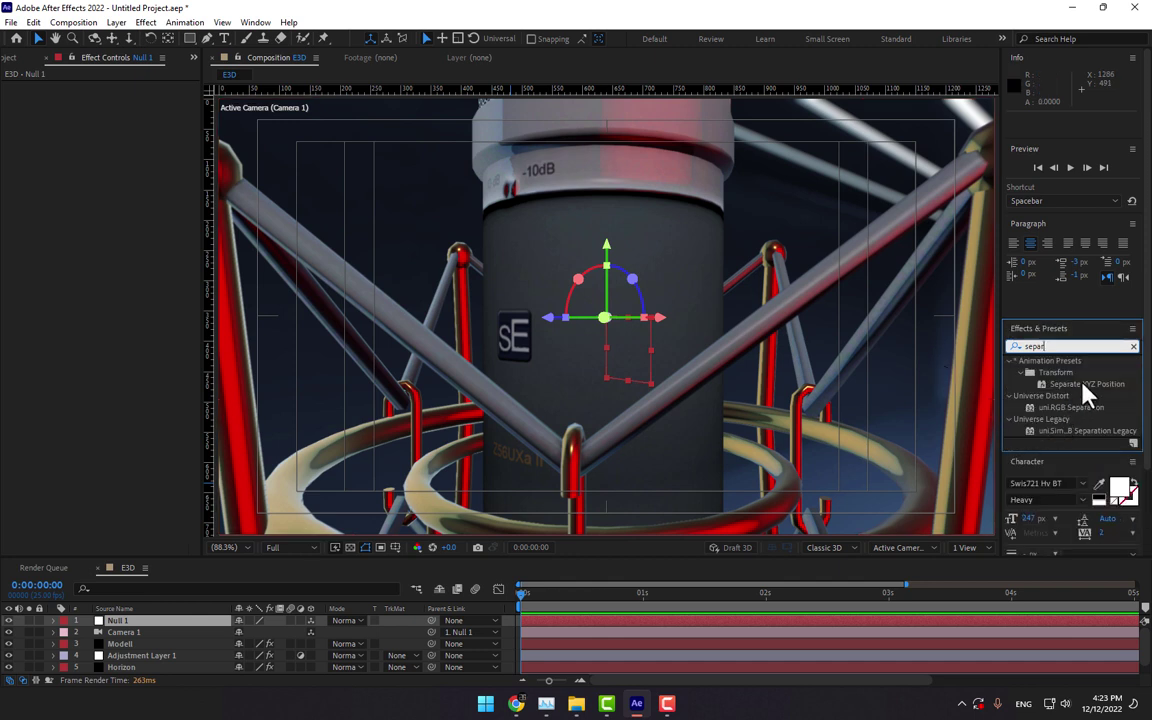
{"action": "left_click_drag", "start_coordinate": [1085, 385], "coordinate": [118, 621]}
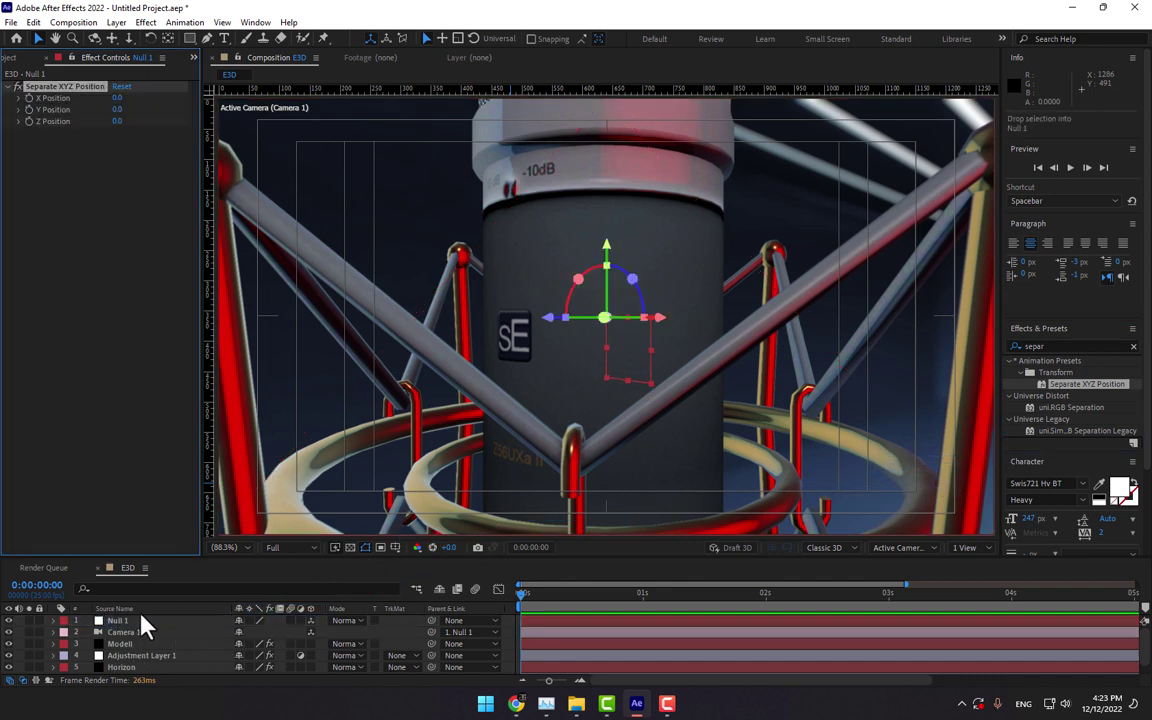
- Duplicate the E3D composition twice in the Project panel, creating E3D 2 and E3D 3
{"action": "left_click", "coordinate": [14, 57]}
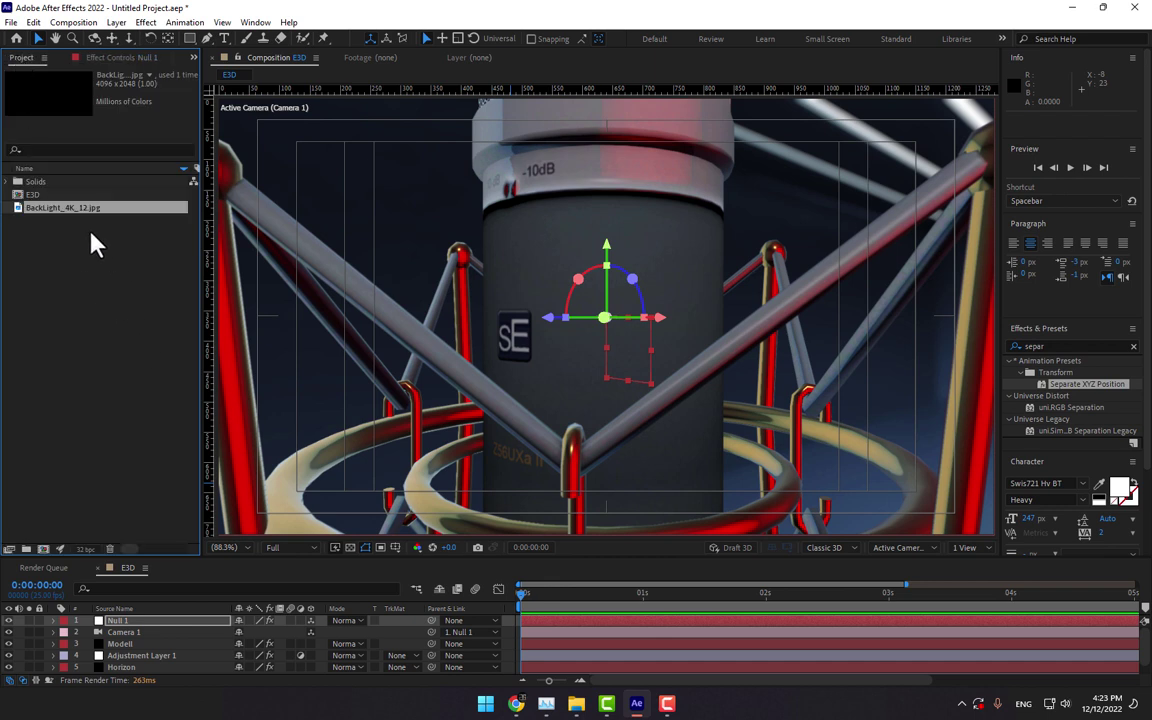
{"action": "left_click", "coordinate": [33, 195]}
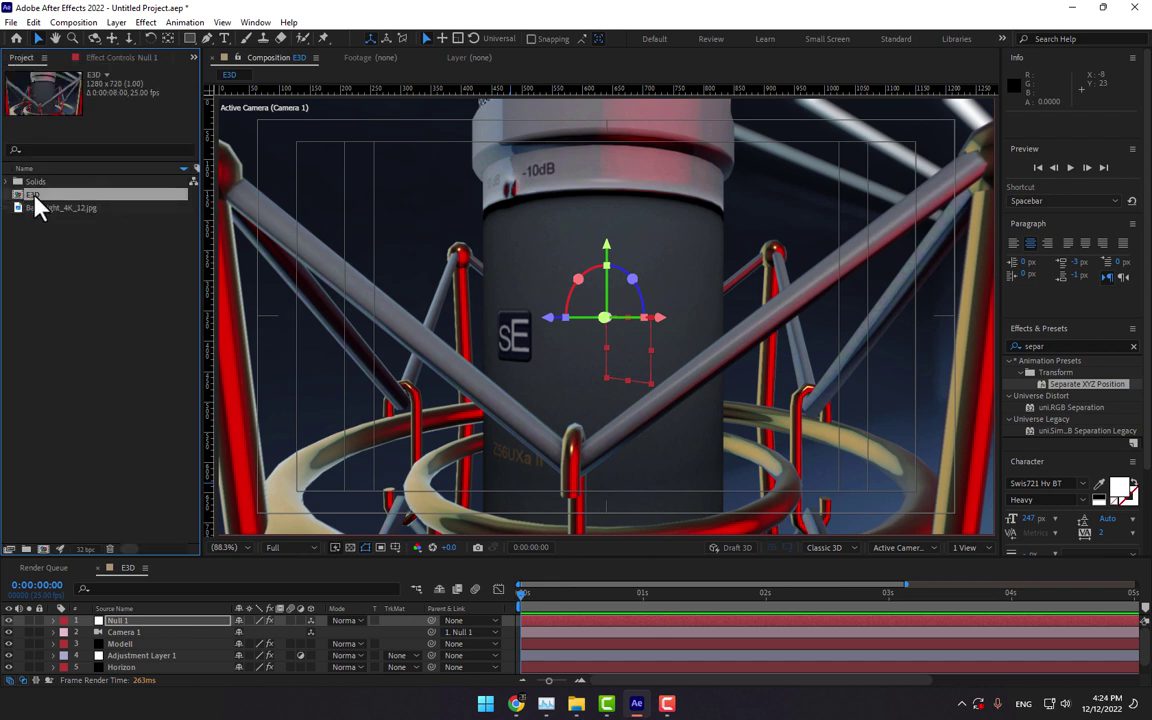
{"action": "key", "text": "ctrl+d"}
{"action": "key", "text": "ctrl+d"}
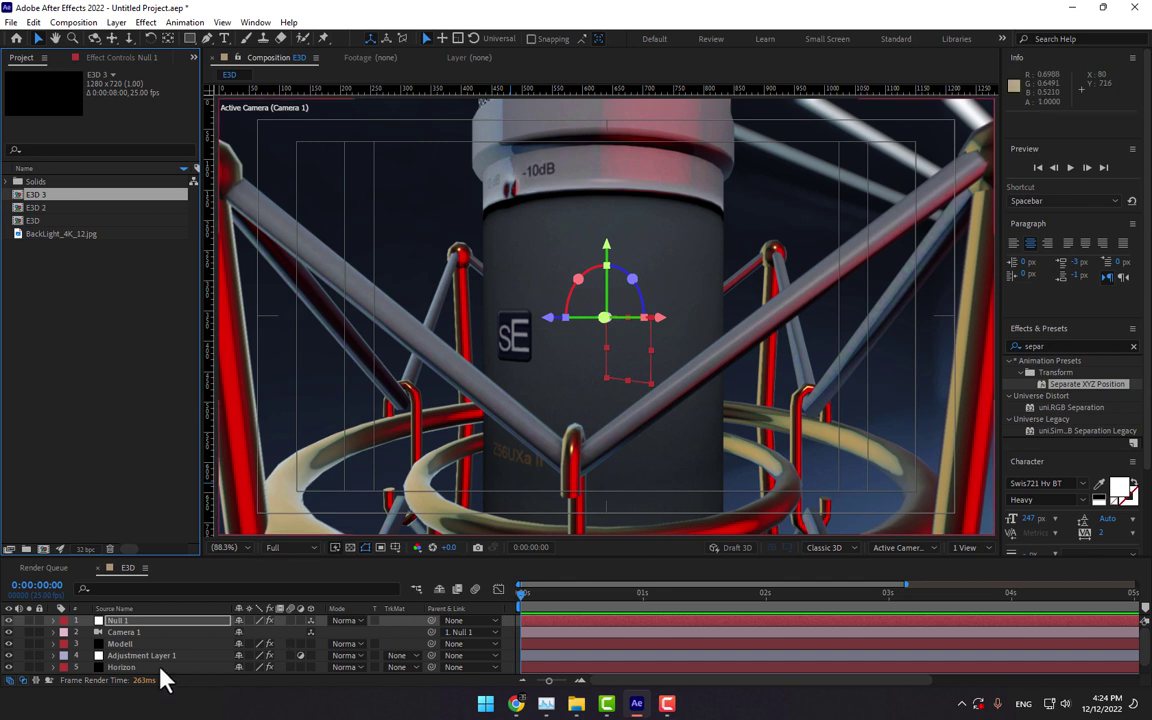
{"action": "left_click", "coordinate": [142, 624]}
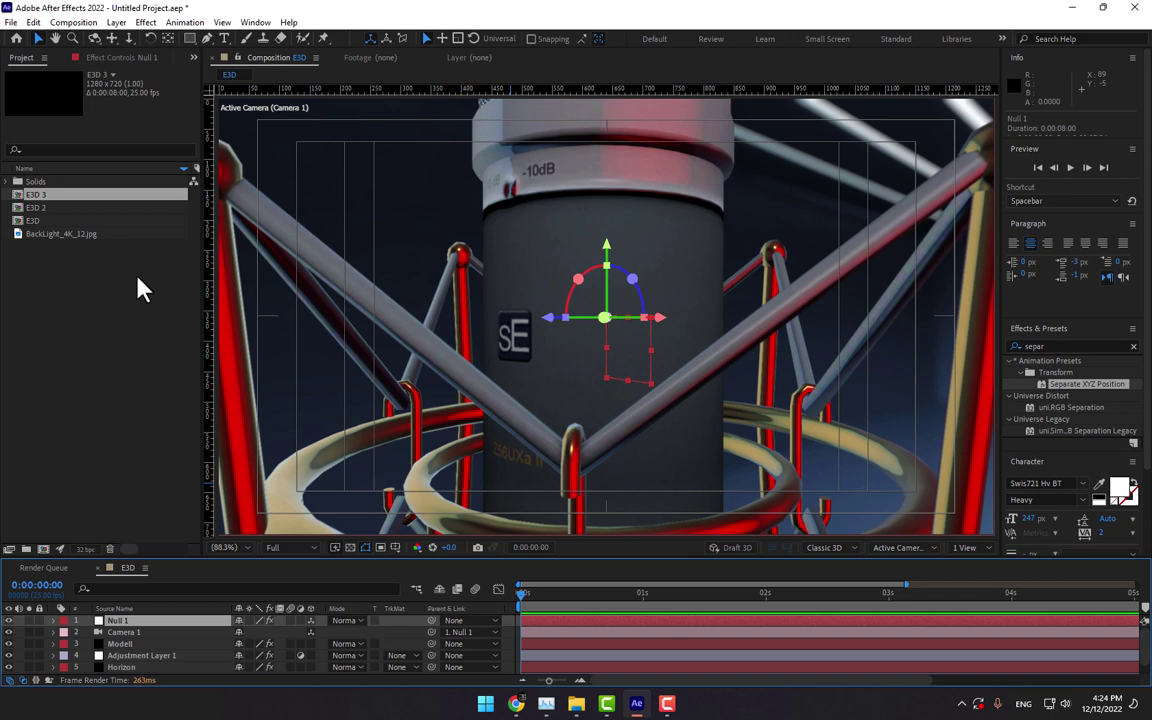
- Set Null 1's Separate XYZ Position to X 190, Y -490, Z 420 at 0 s
{"action": "left_click", "coordinate": [110, 58]}
{"action": "left_click_drag", "start_coordinate": [117, 98], "coordinate": [171, 132]}
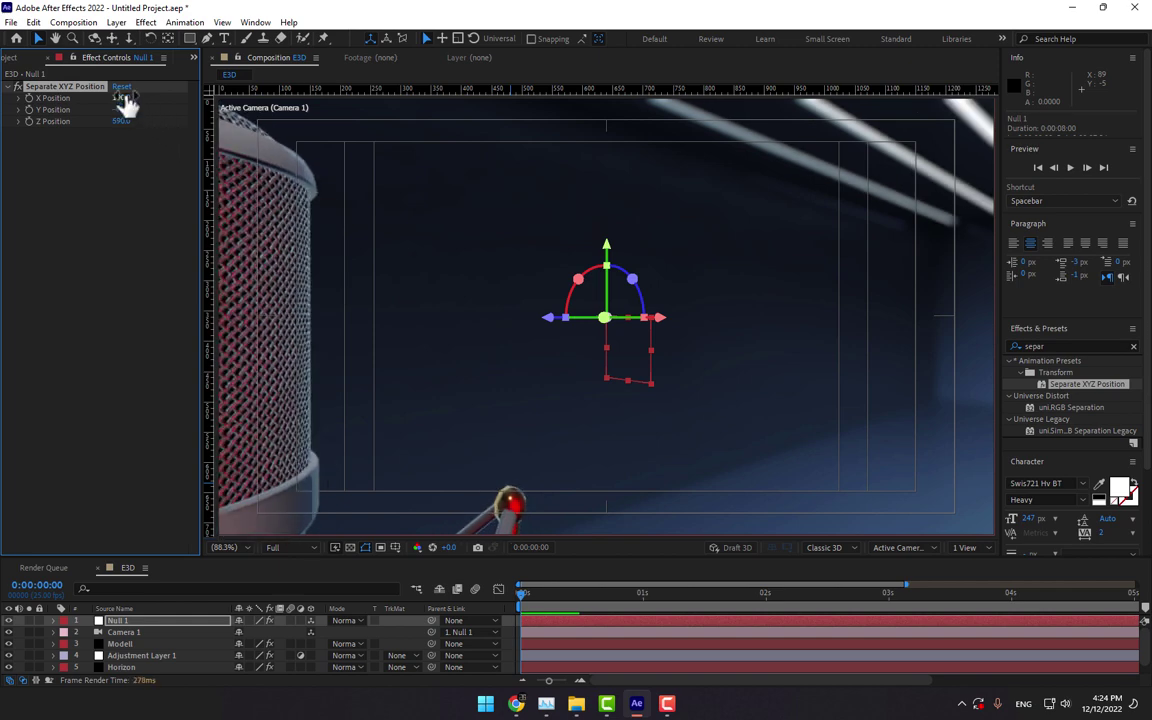
{"action": "left_click_drag", "start_coordinate": [118, 121], "coordinate": [118, 121]}
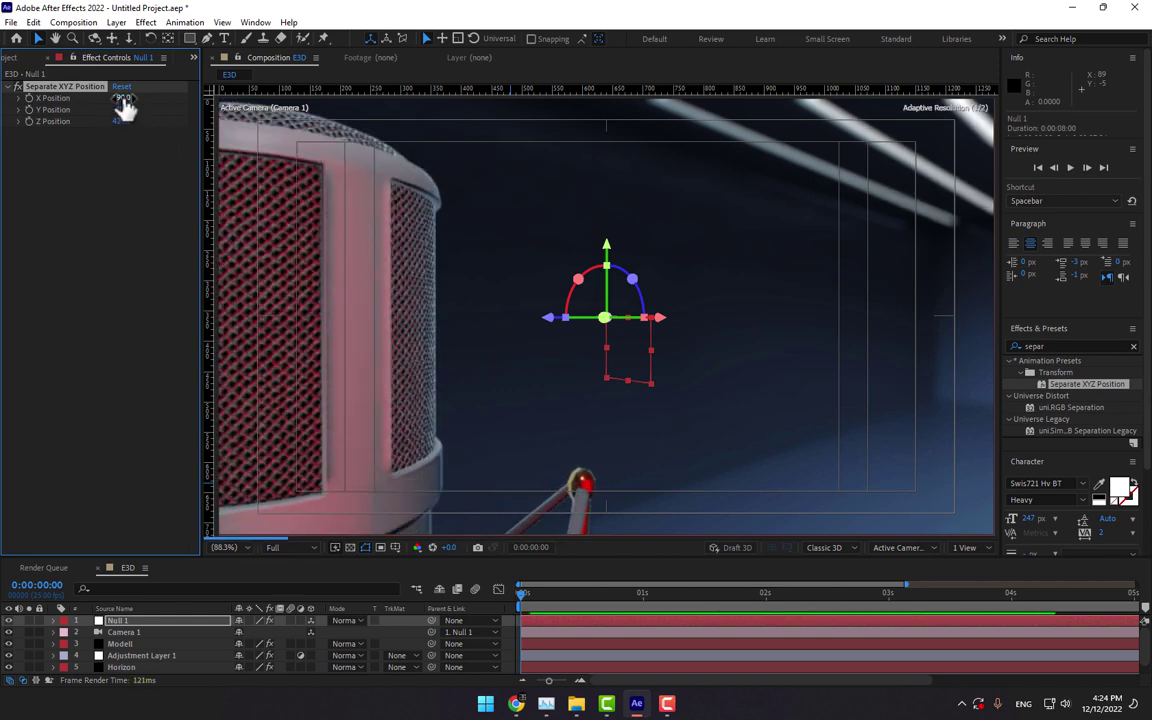
- At 2 s, move Null 1 to Y 150 and Z 360
{"action": "left_click", "coordinate": [140, 620]}
{"action": "left_click", "coordinate": [59, 198]}
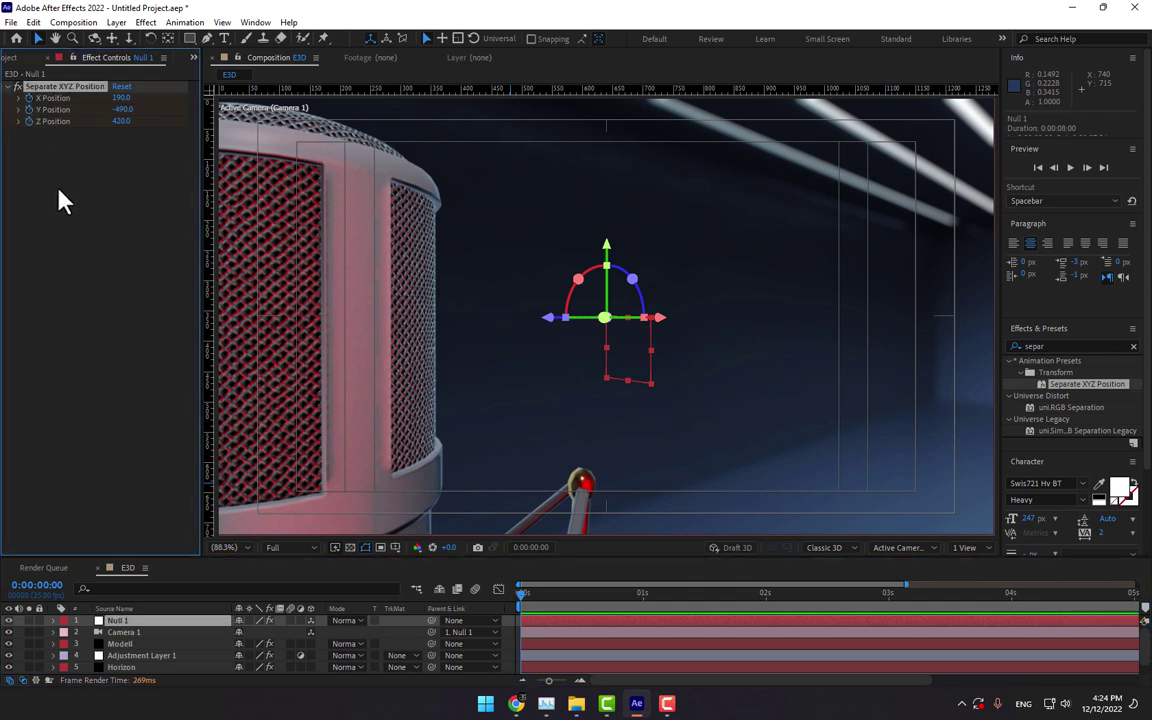
{"action": "left_click", "coordinate": [766, 600]}
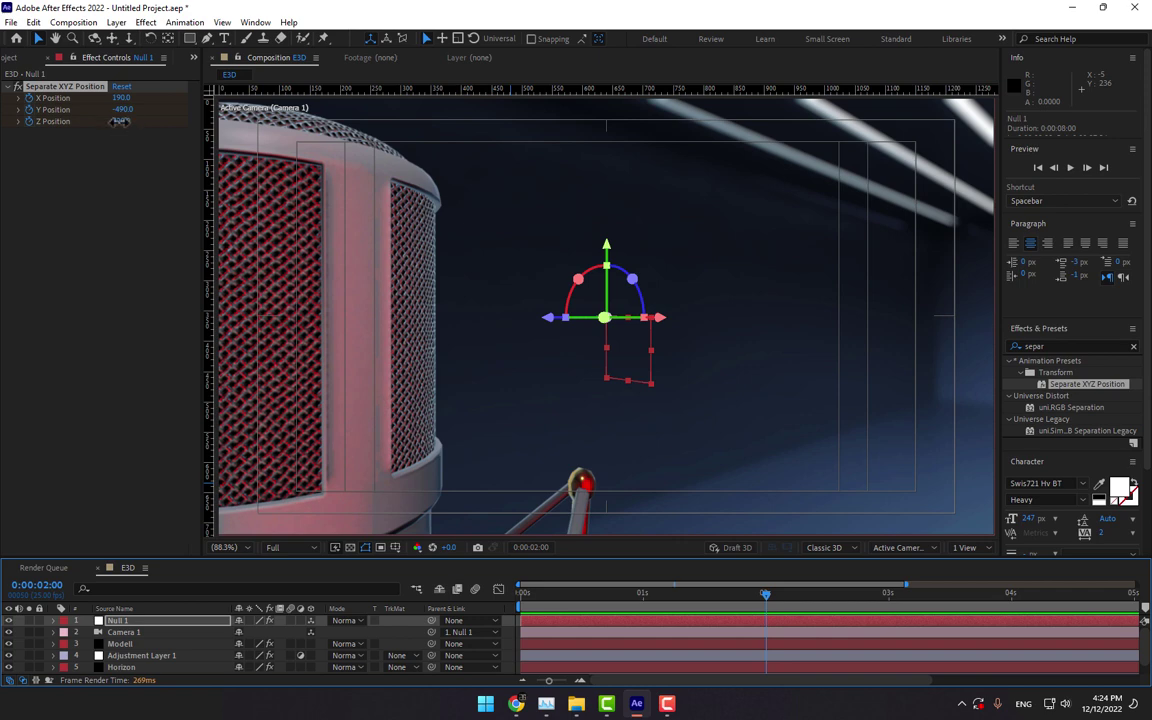
{"action": "left_click_drag", "start_coordinate": [118, 121], "coordinate": [307, 252]}
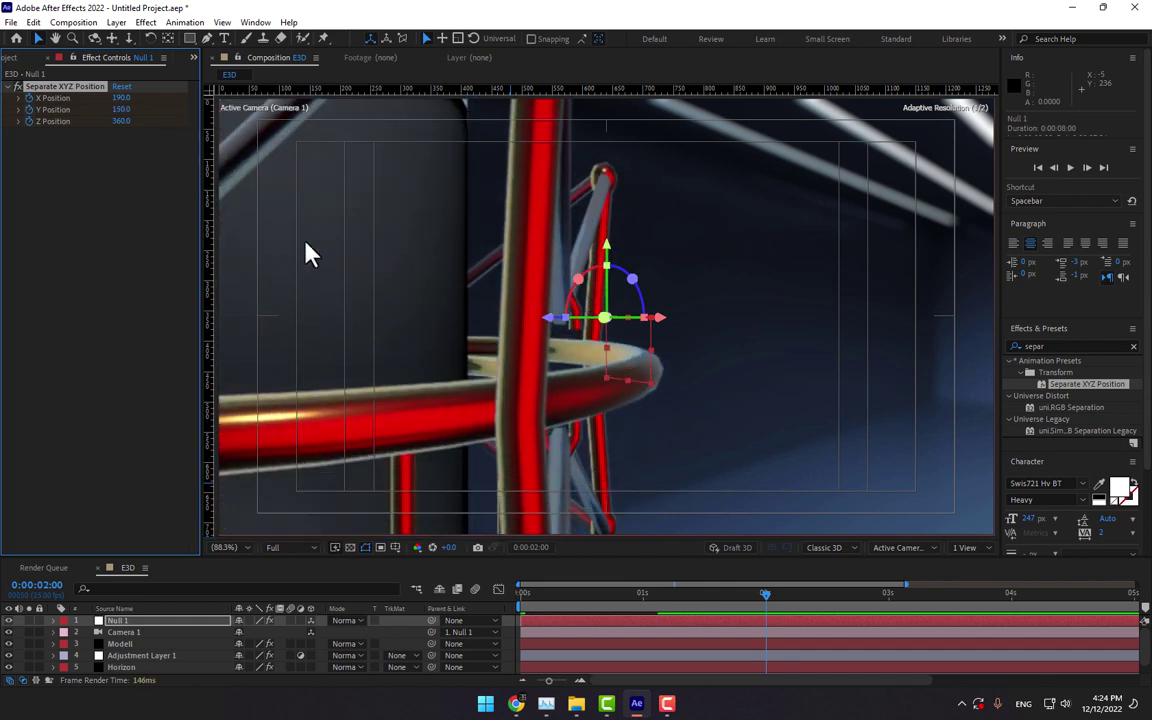
{"action": "left_click", "coordinate": [522, 592]}
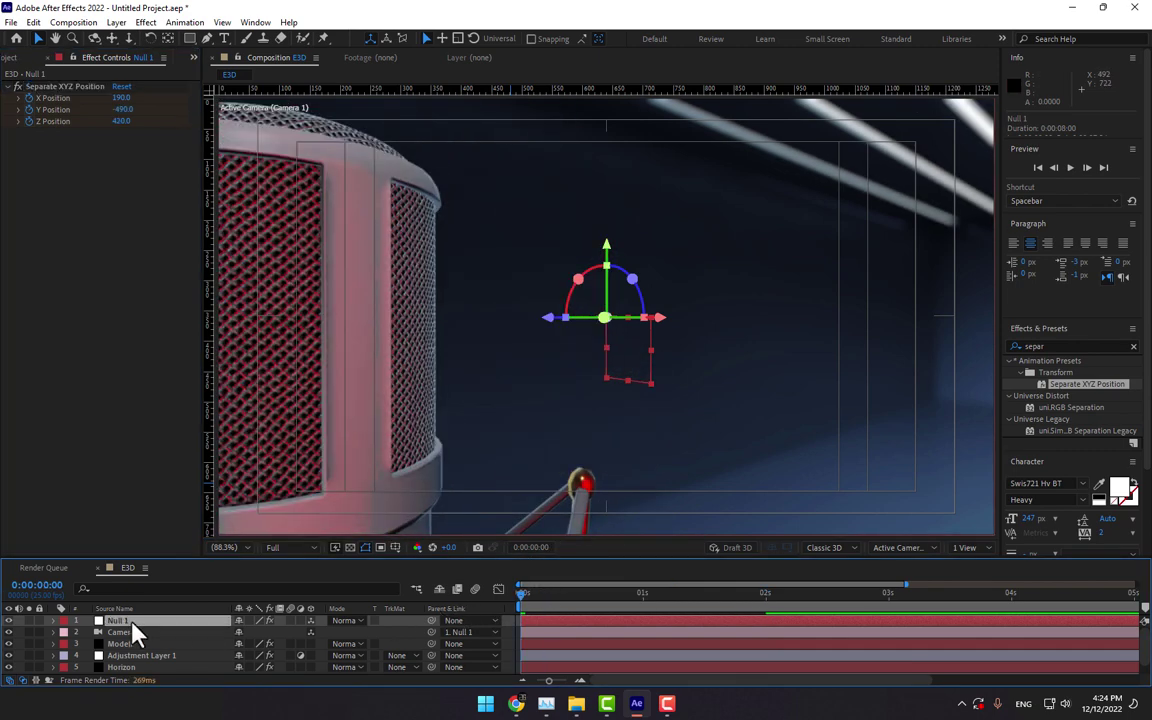
- Animate Null 1's Y Rotation from 0° at 0 s to 17.6° at 2 s, previewing the swing
{"action": "key", "text": "r"}
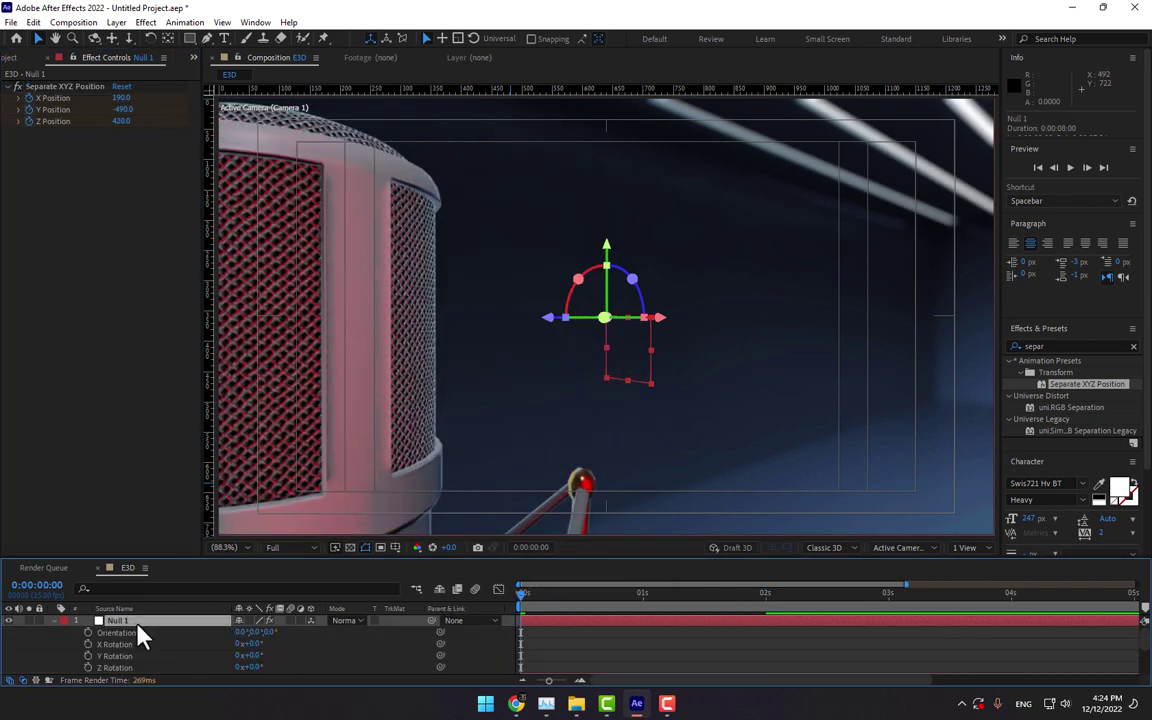
{"action": "left_click", "coordinate": [88, 655]}
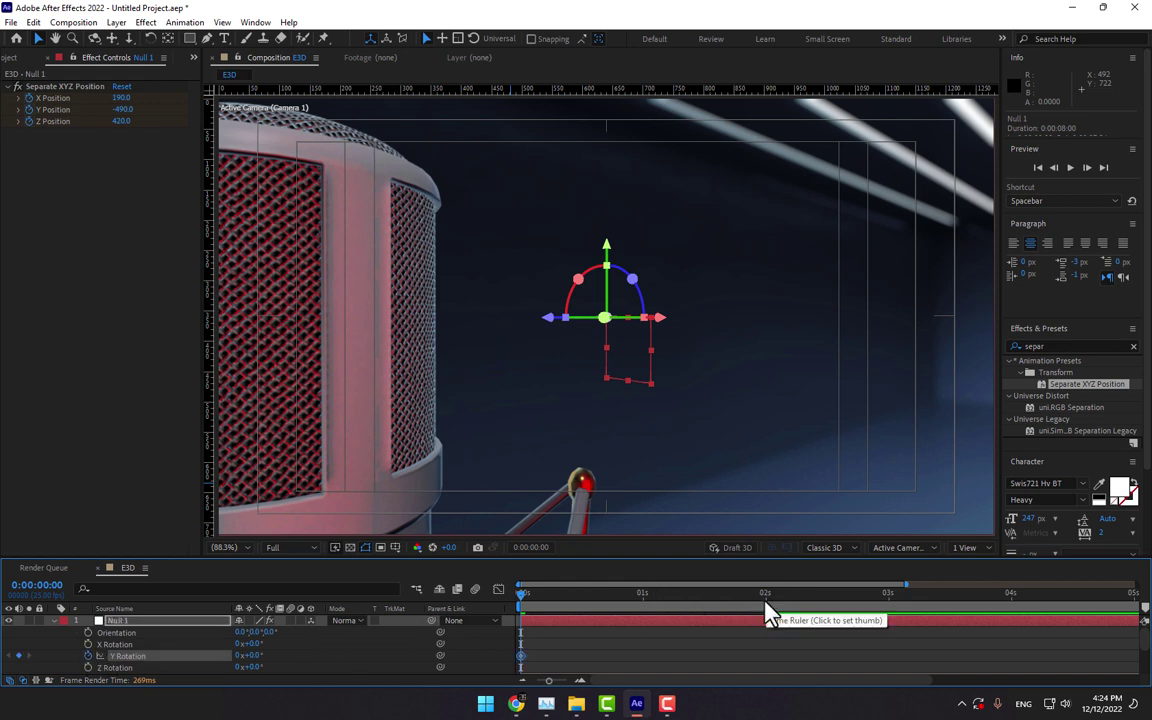
{"action": "left_click", "coordinate": [765, 596]}
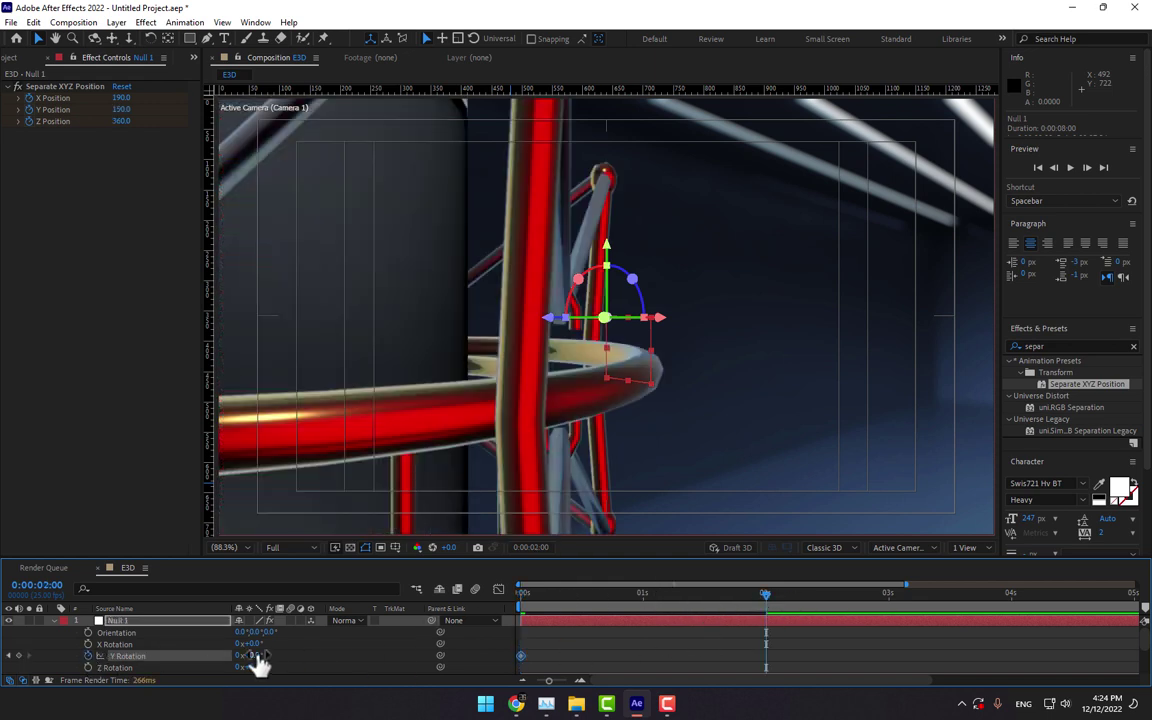
{"action": "left_click_drag", "start_coordinate": [256, 658], "coordinate": [316, 662]}
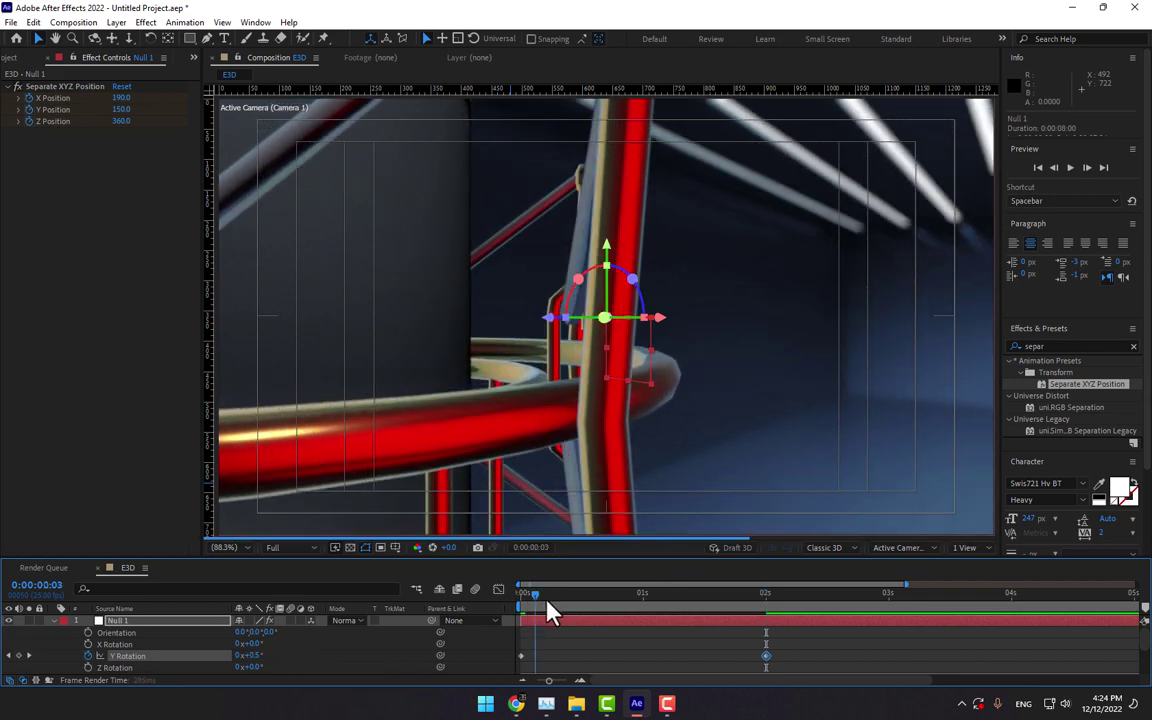
{"action": "left_click_drag", "start_coordinate": [548, 596], "coordinate": [768, 610]}
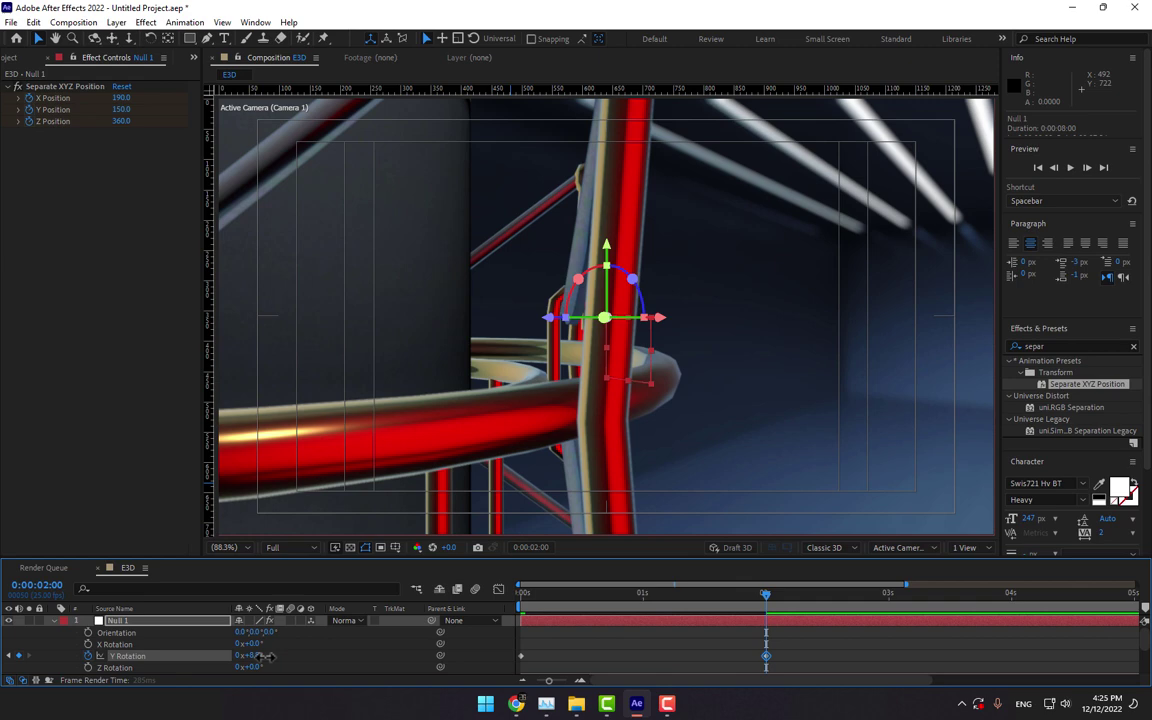
{"action": "left_click_drag", "start_coordinate": [268, 656], "coordinate": [390, 657]}
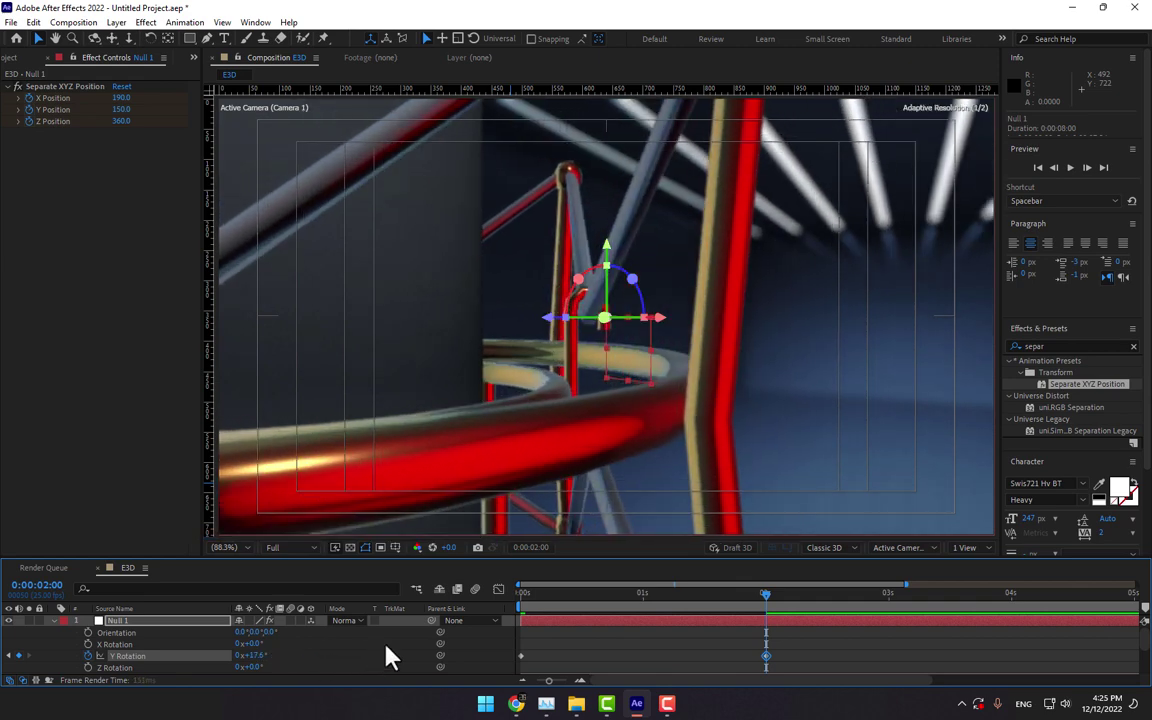
{"action": "left_click_drag", "start_coordinate": [525, 606], "coordinate": [710, 599]}
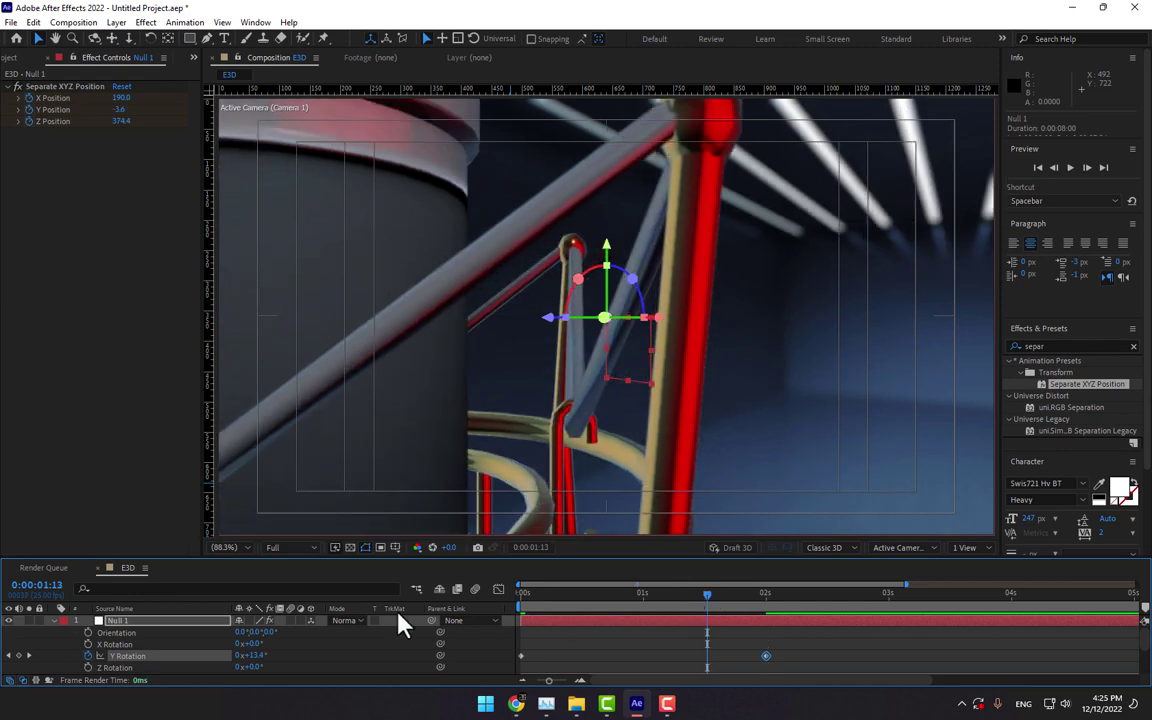
- Turn Motion Blur On in Modell's Element render settings
{"action": "left_click", "coordinate": [53, 620]}
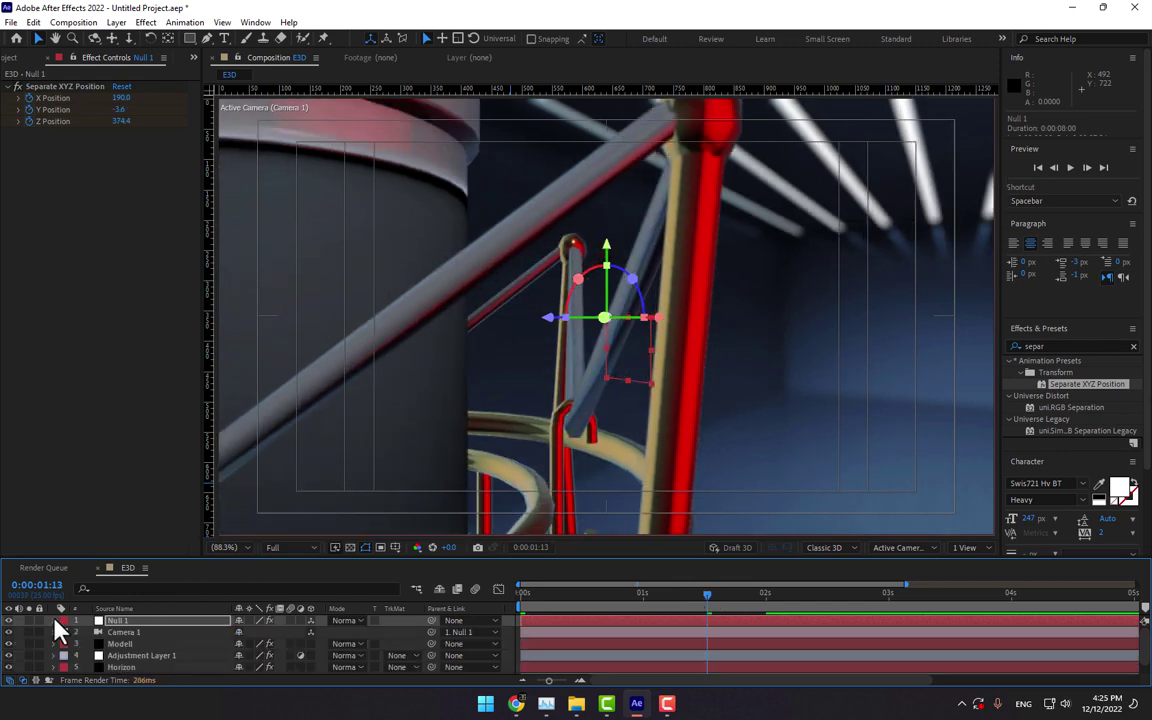
{"action": "left_click", "coordinate": [125, 644]}
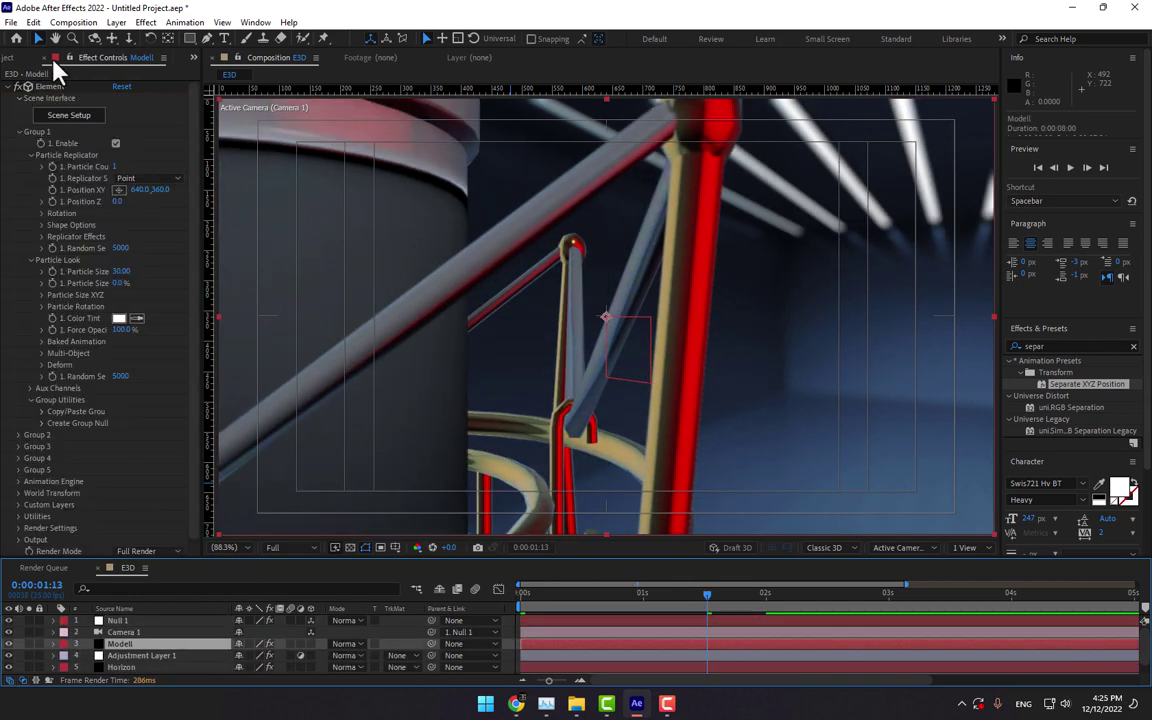
{"action": "scroll", "coordinate": [63, 520], "scroll_direction": "down", "scroll_amount": 1}
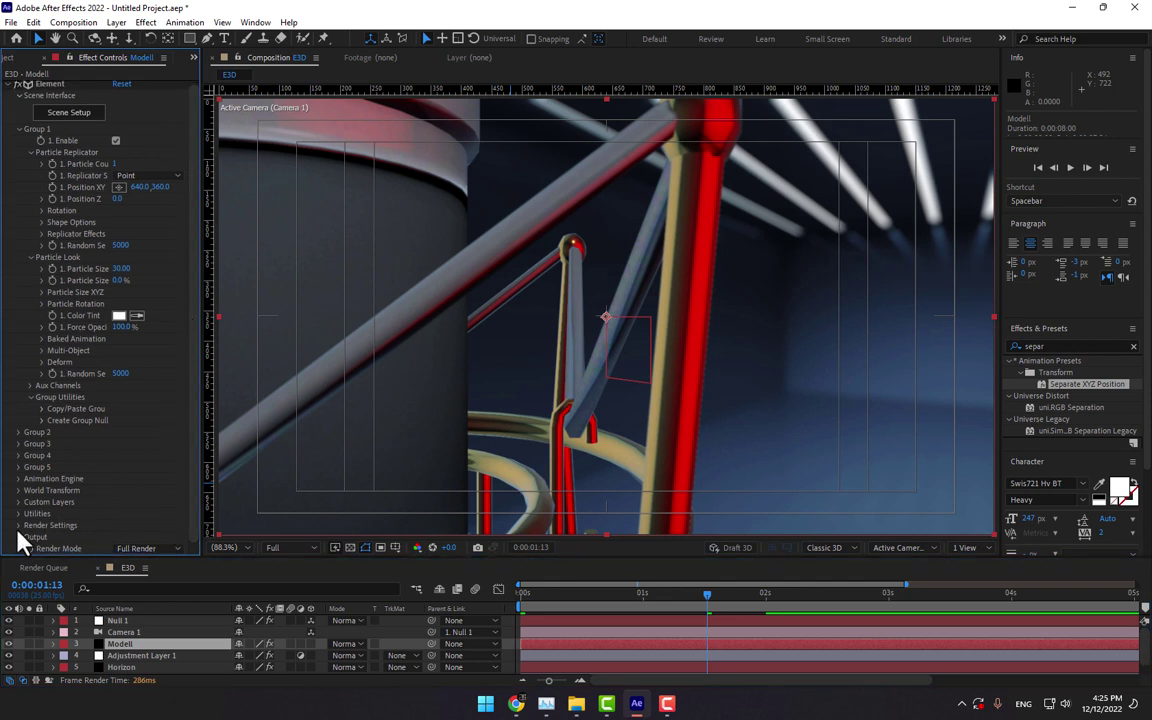
{"action": "left_click", "coordinate": [19, 526]}
{"action": "scroll", "coordinate": [22, 522], "scroll_direction": "down", "scroll_amount": 3}
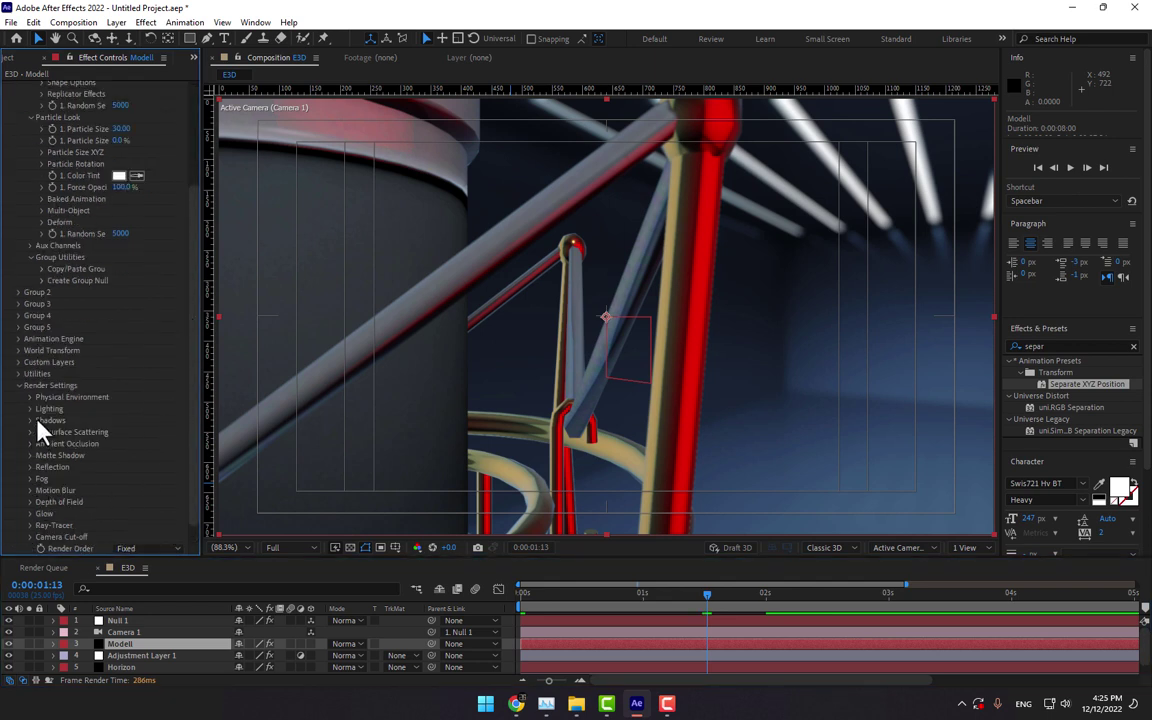
{"action": "left_click", "coordinate": [31, 491]}
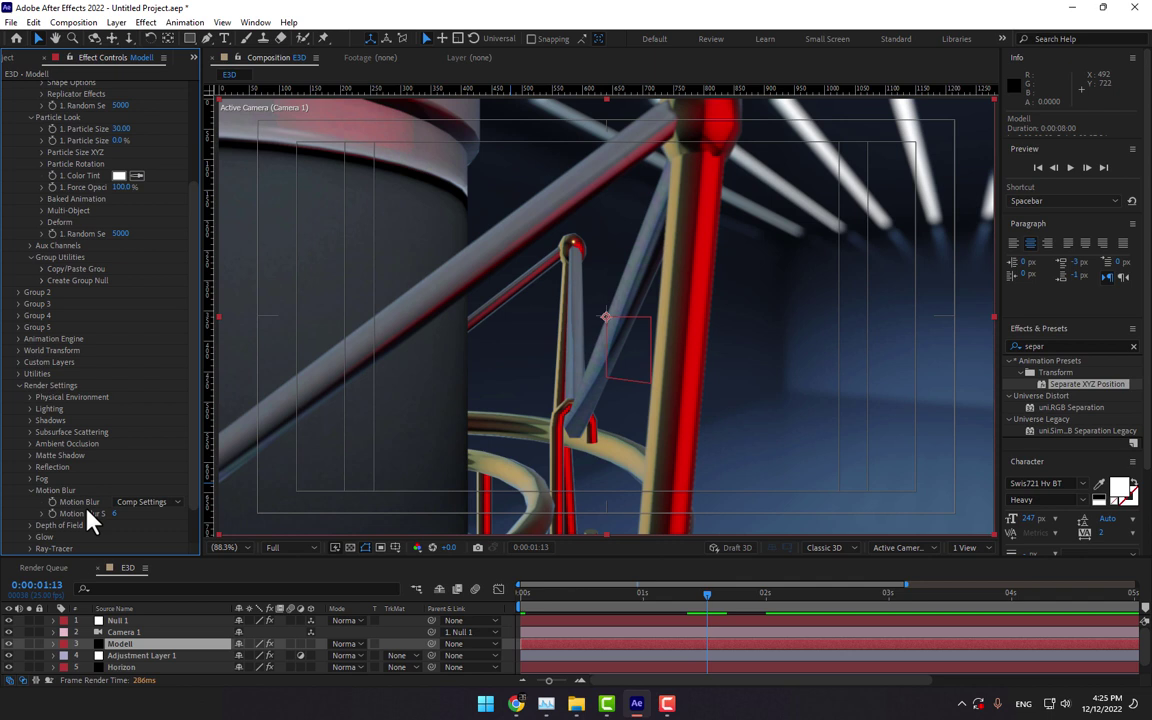
{"action": "left_click", "coordinate": [140, 501]}
{"action": "left_click", "coordinate": [140, 532]}
{"action": "key", "text": "u"}
{"action": "key", "text": "u"}
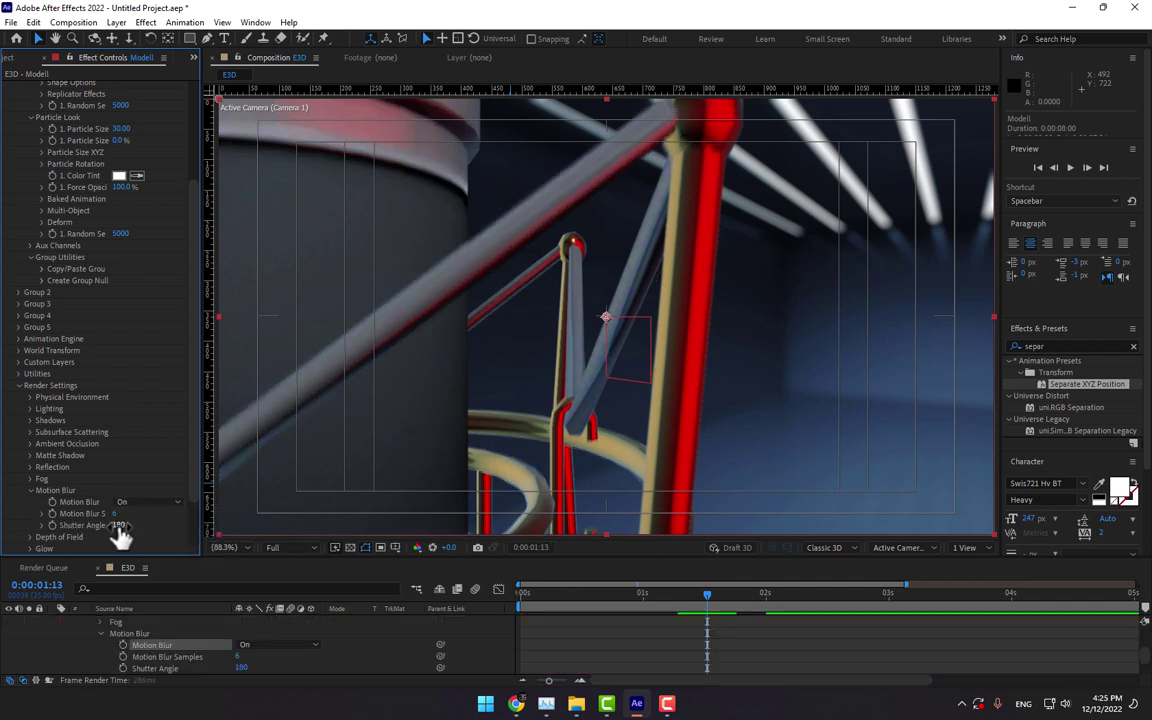
- Add the Cinema lighting preset to Modell's Element render settings
{"action": "scroll", "coordinate": [160, 420], "scroll_direction": "up", "scroll_amount": 1}
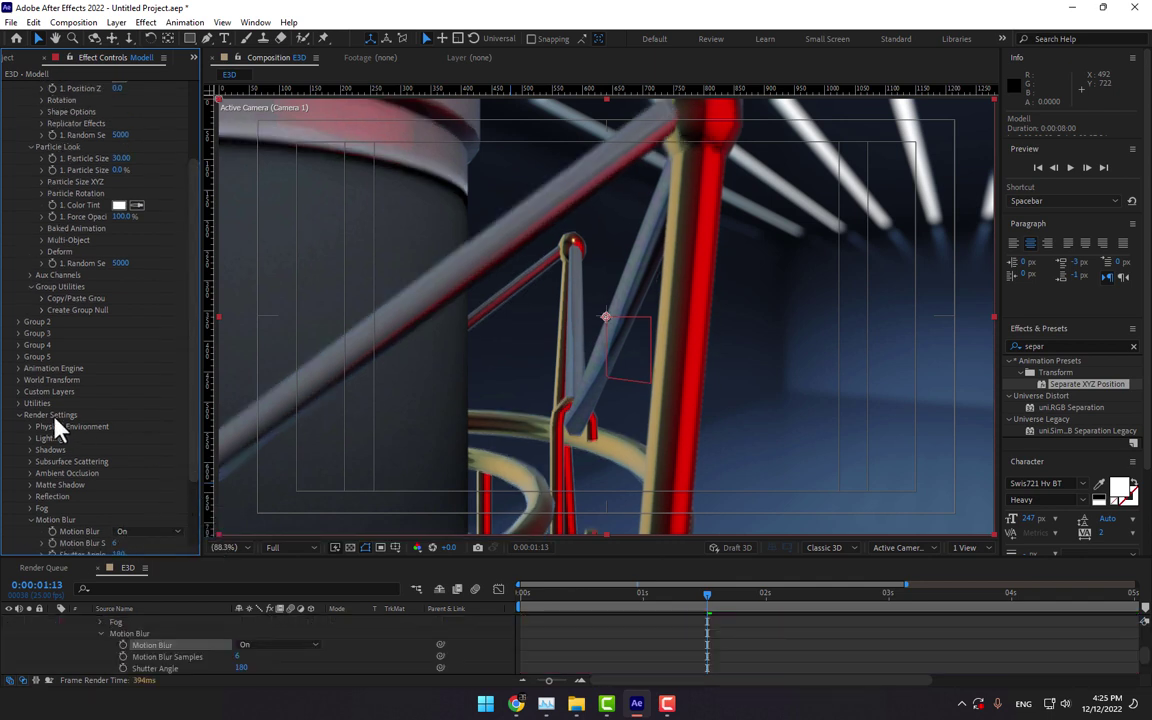
{"action": "left_click", "coordinate": [30, 444]}
{"action": "left_click", "coordinate": [140, 474]}
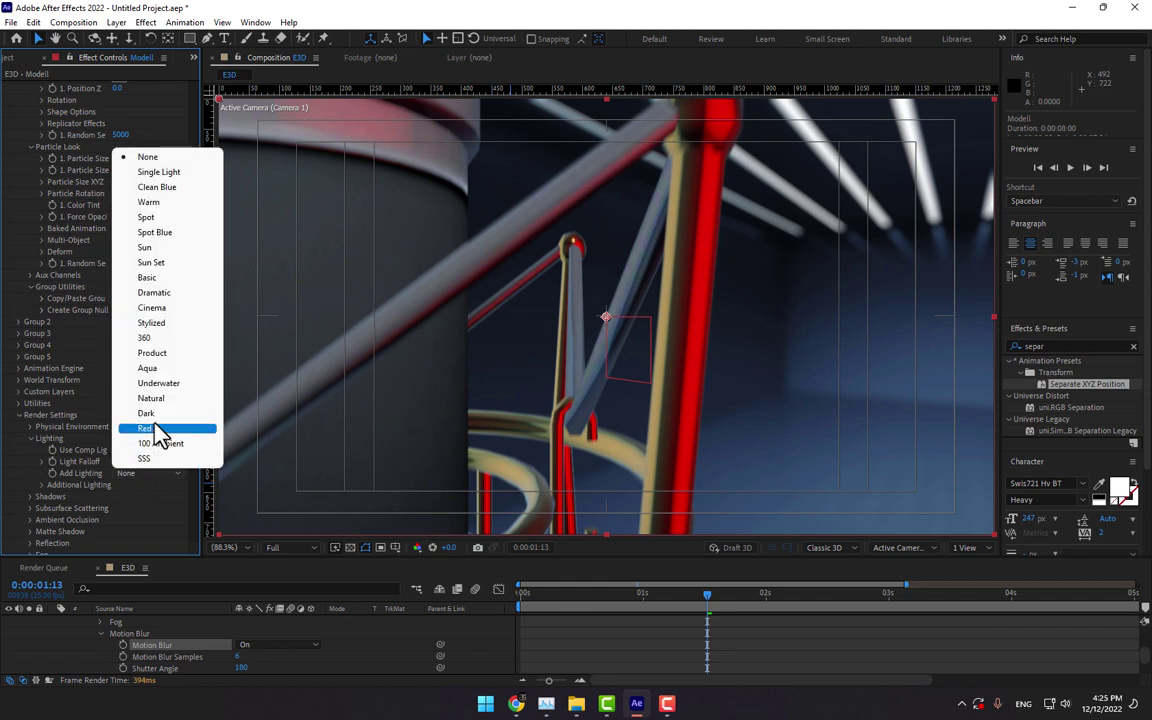
{"action": "left_click", "coordinate": [165, 316]}
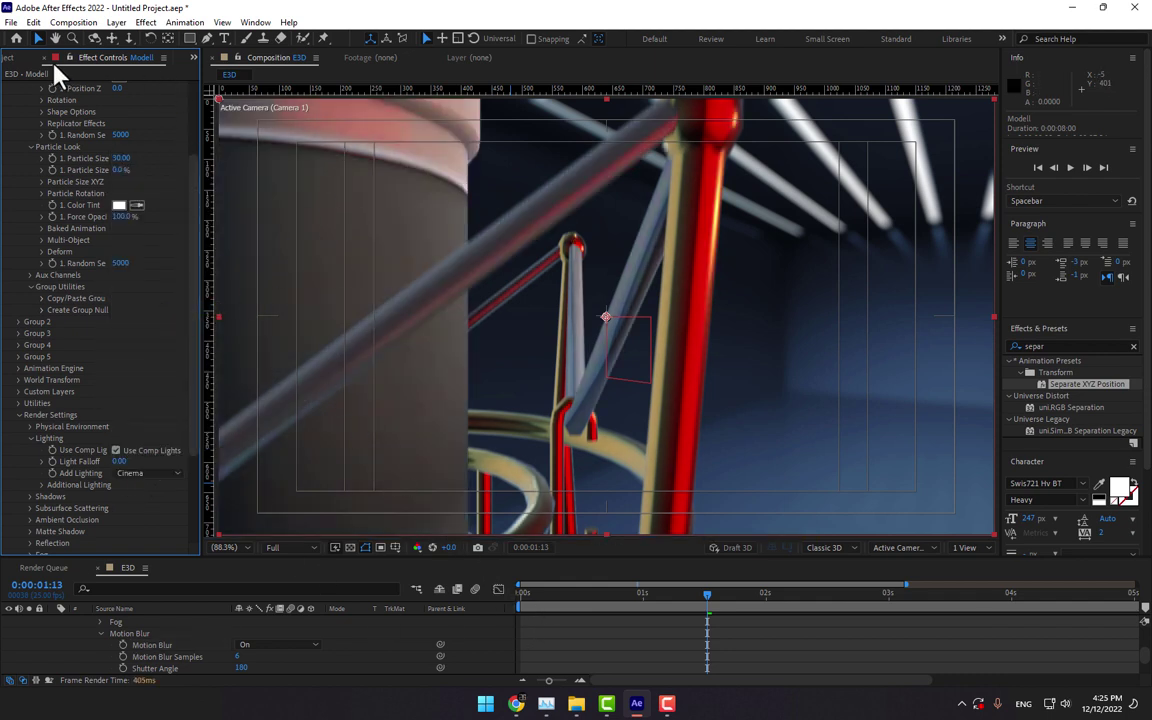
{"action": "left_click", "coordinate": [12, 57]}
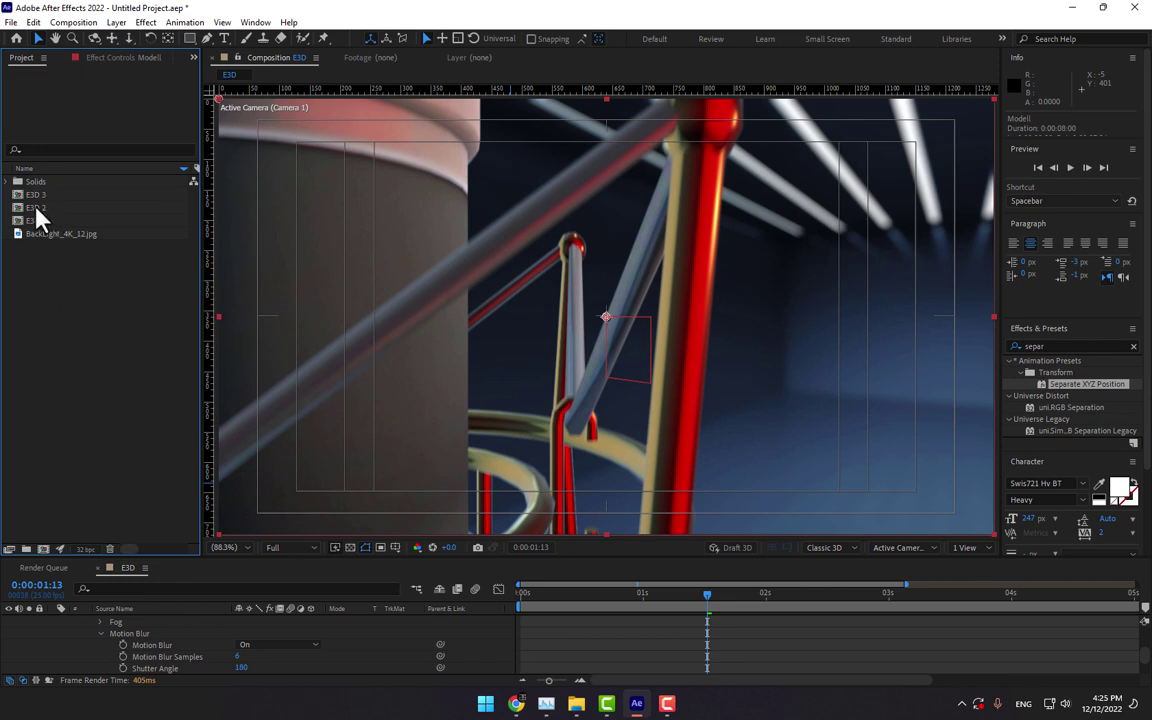
- Open E3D 2 and start its Null 1 at Separate XYZ Position X -550, Y -20, Z -100
{"action": "double_click", "coordinate": [35, 208]}
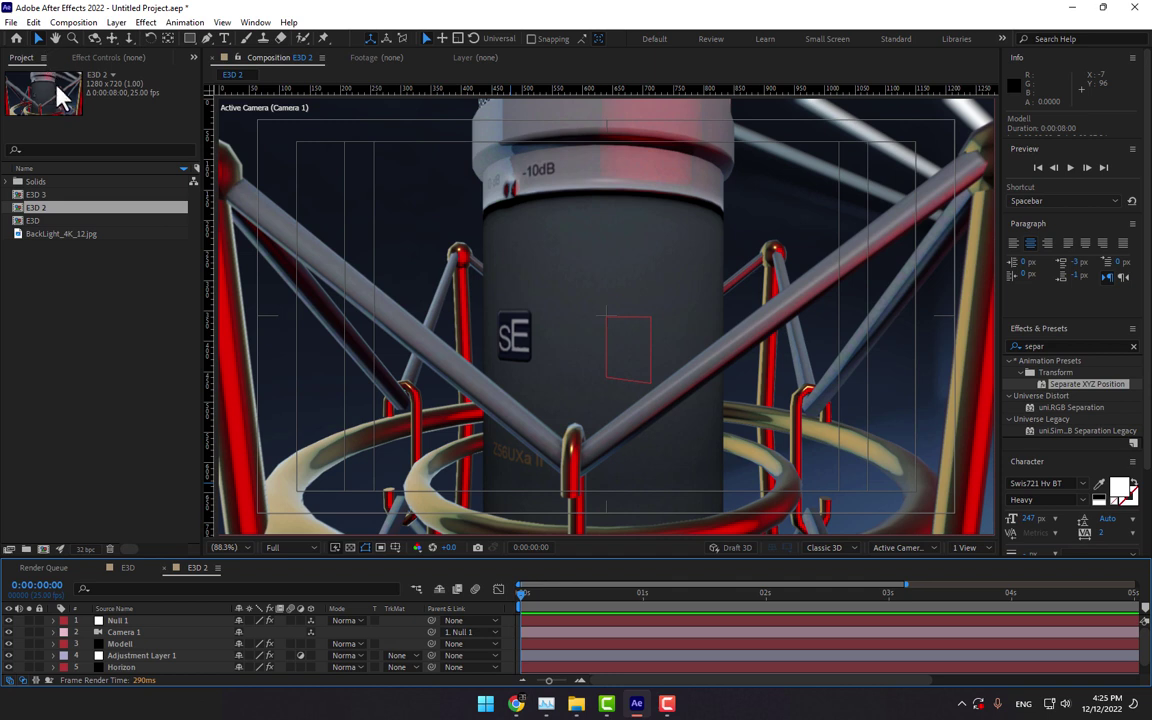
{"action": "left_click", "coordinate": [120, 620]}
{"action": "left_click", "coordinate": [114, 60]}
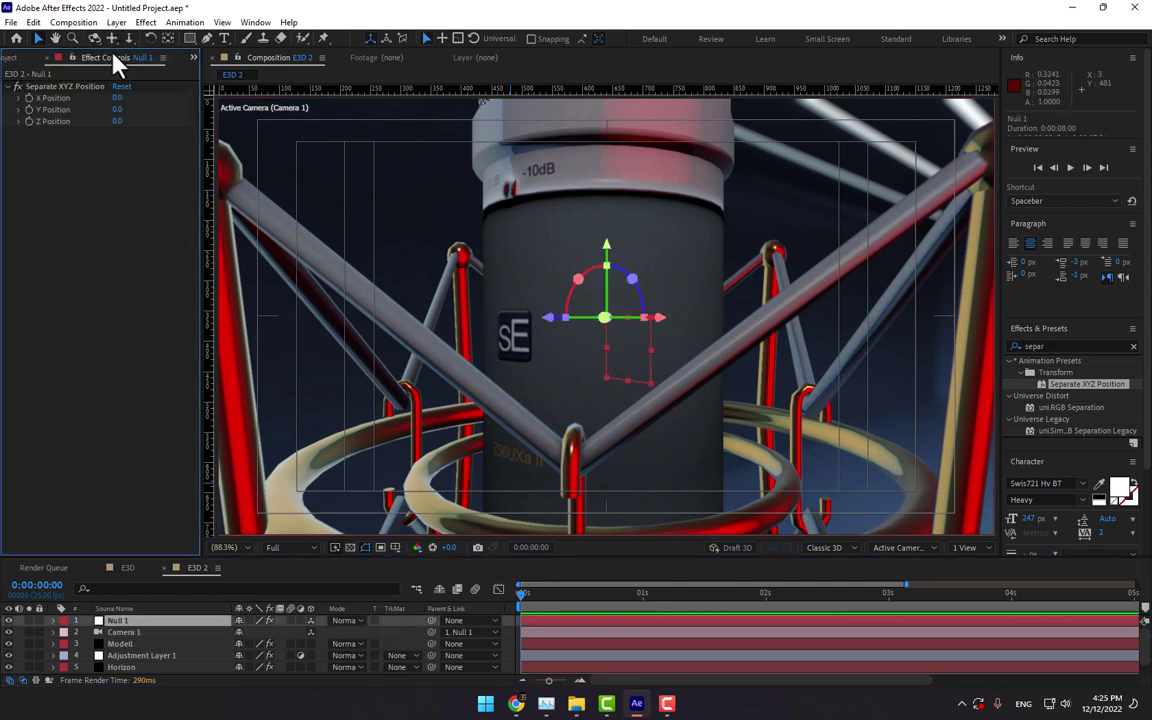
{"action": "mouse_move", "coordinate": [117, 98]}
{"action": "left_mouse_down"}
{"action": "mouse_move", "coordinate": [86, 103]}
{"action": "mouse_move", "coordinate": [120, 113]}
{"action": "mouse_move", "coordinate": [78, 121]}
{"action": "mouse_move", "coordinate": [123, 128]}
{"action": "mouse_move", "coordinate": [125, 105]}
{"action": "mouse_move", "coordinate": [112, 121]}
{"action": "mouse_move", "coordinate": [60, 112]}
{"action": "mouse_move", "coordinate": [172, 100]}
{"action": "mouse_move", "coordinate": [115, 101]}
{"action": "mouse_move", "coordinate": [135, 121]}
{"action": "mouse_move", "coordinate": [180, 121]}
{"action": "mouse_move", "coordinate": [133, 115]}
{"action": "mouse_move", "coordinate": [130, 98]}
{"action": "left_mouse_up"}
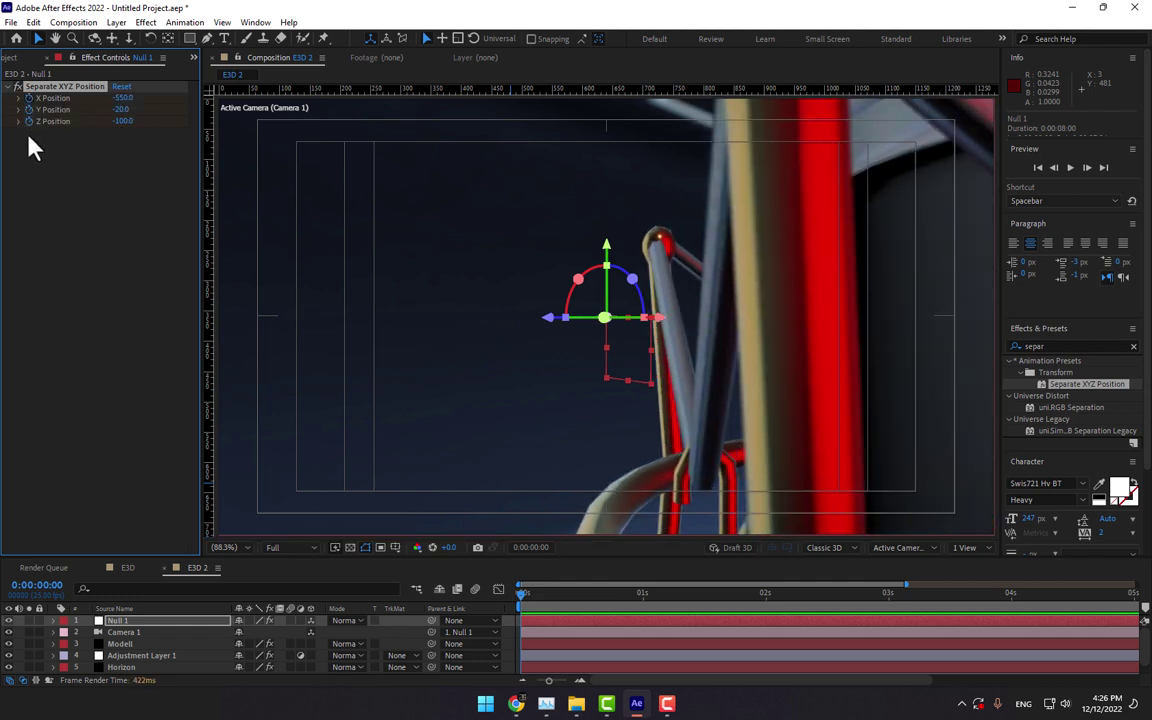
- At 2 s, move E3D 2's Null 1 to X 98 and Z 433, discarding an X-rotation tweak
{"action": "left_click", "coordinate": [137, 622]}
{"action": "key", "text": "r"}
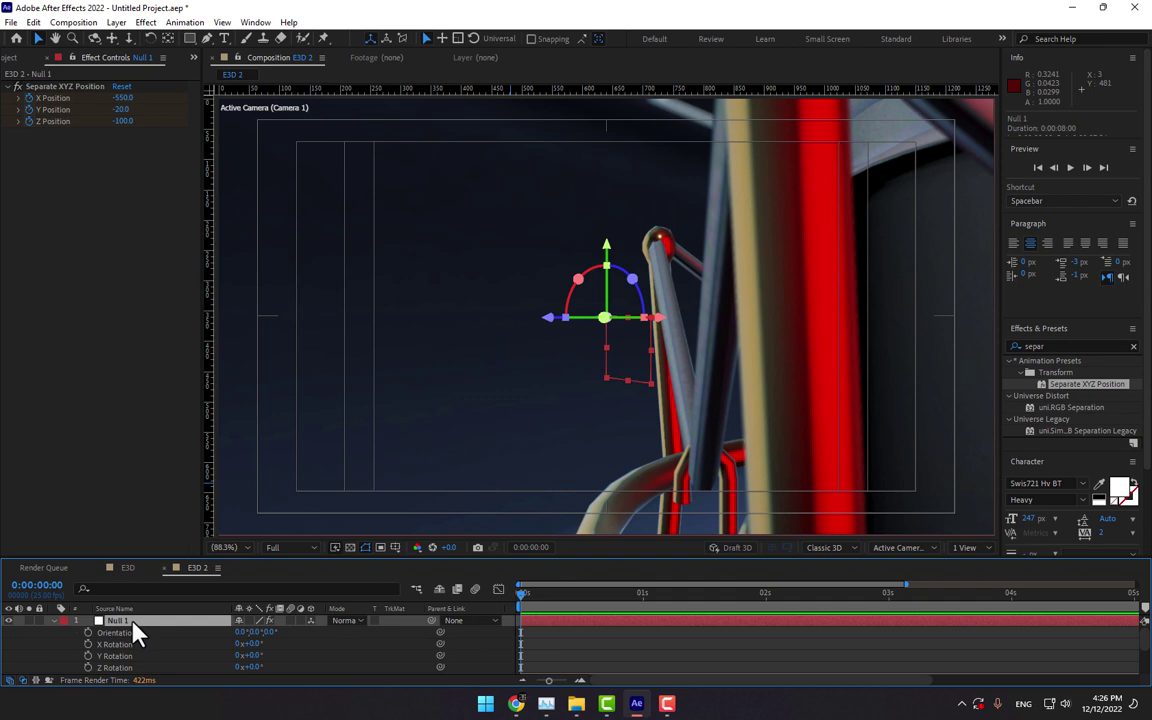
{"action": "scroll", "coordinate": [447, 618], "scroll_direction": "down", "scroll_amount": 1}
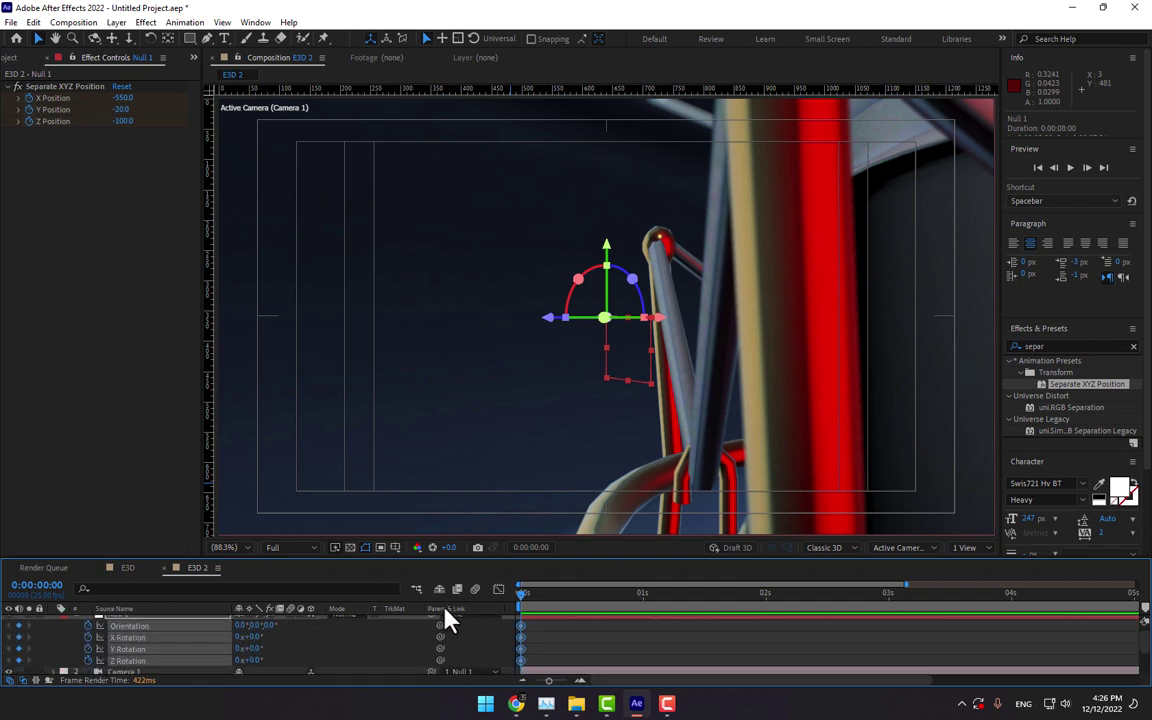
{"action": "left_click", "coordinate": [765, 598]}
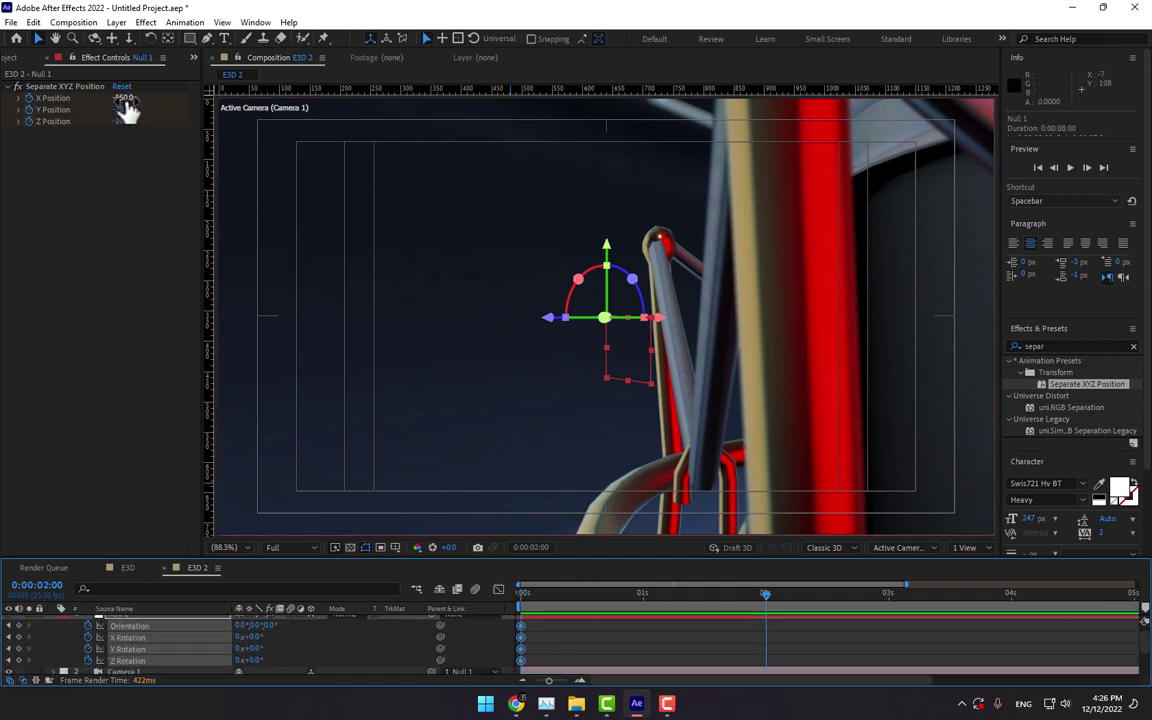
{"action": "left_click_drag", "start_coordinate": [125, 121], "coordinate": [153, 121]}
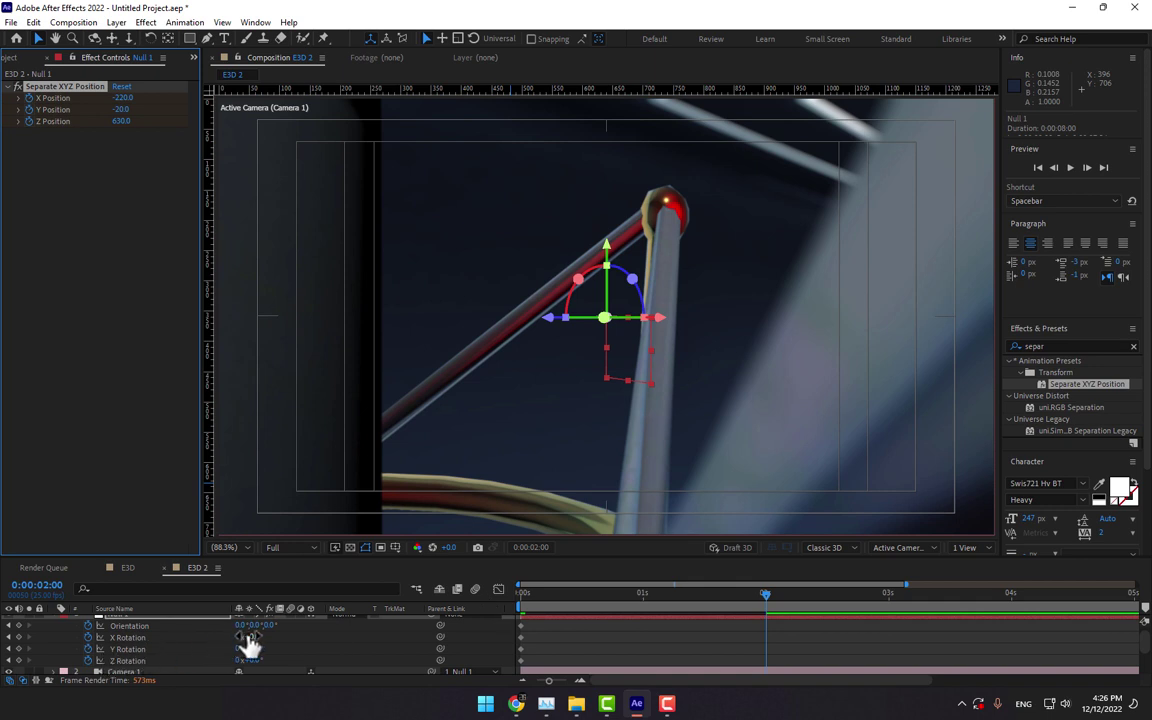
{"action": "left_click_drag", "start_coordinate": [255, 645], "coordinate": [290, 650]}
{"action": "key", "text": "ctrl+z"}
{"action": "key", "text": "ctrl+z"}
{"action": "left_click_drag", "start_coordinate": [125, 97], "coordinate": [378, 128]}
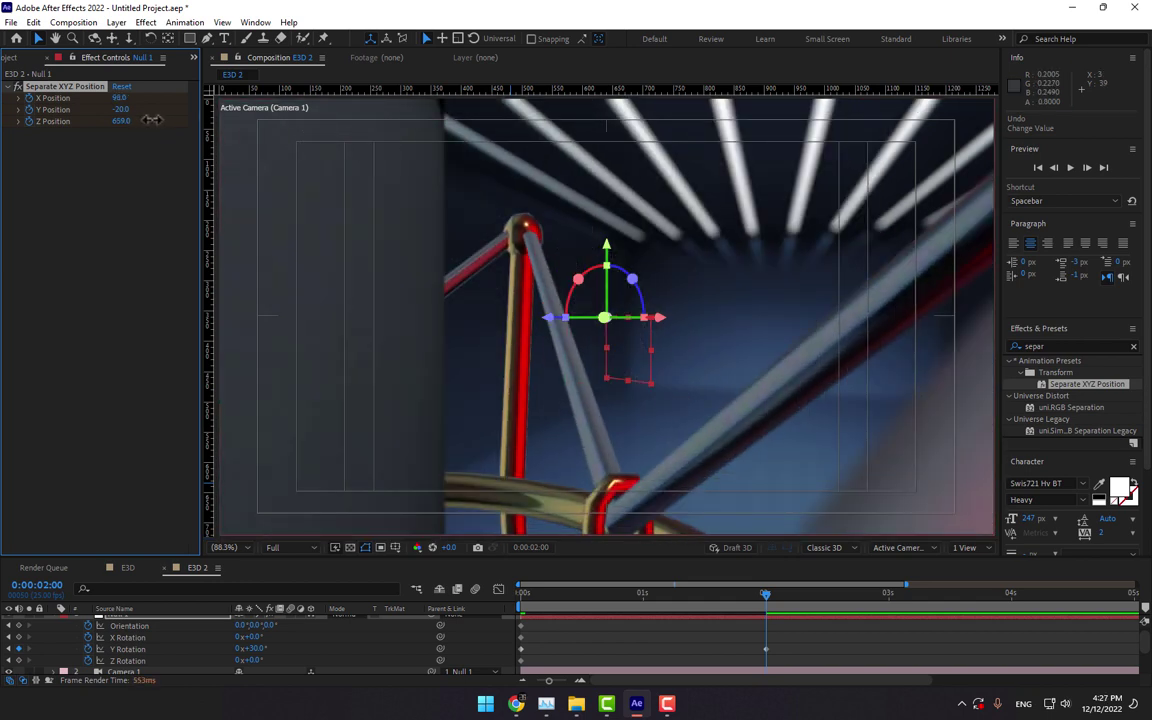
{"action": "left_click_drag", "start_coordinate": [150, 119], "coordinate": [30, 140]}
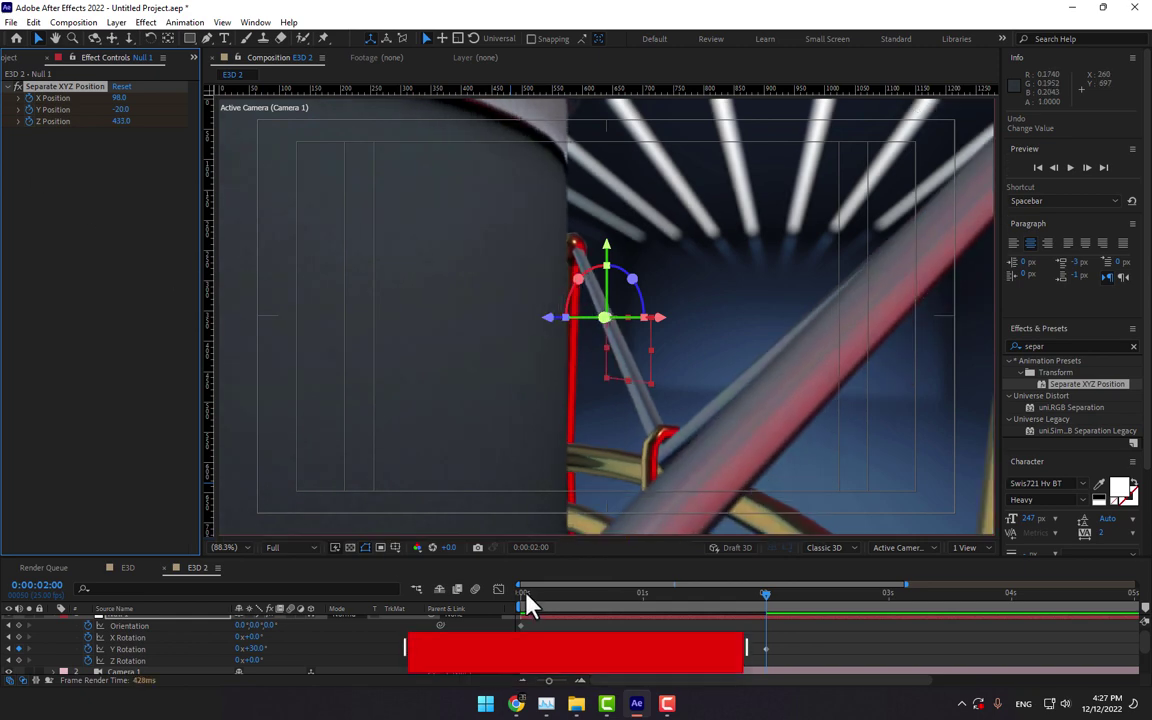
- Rotate the null to -30° on Y at 2 s and preview the camera move
{"action": "left_click_drag", "start_coordinate": [525, 593], "coordinate": [767, 597]}
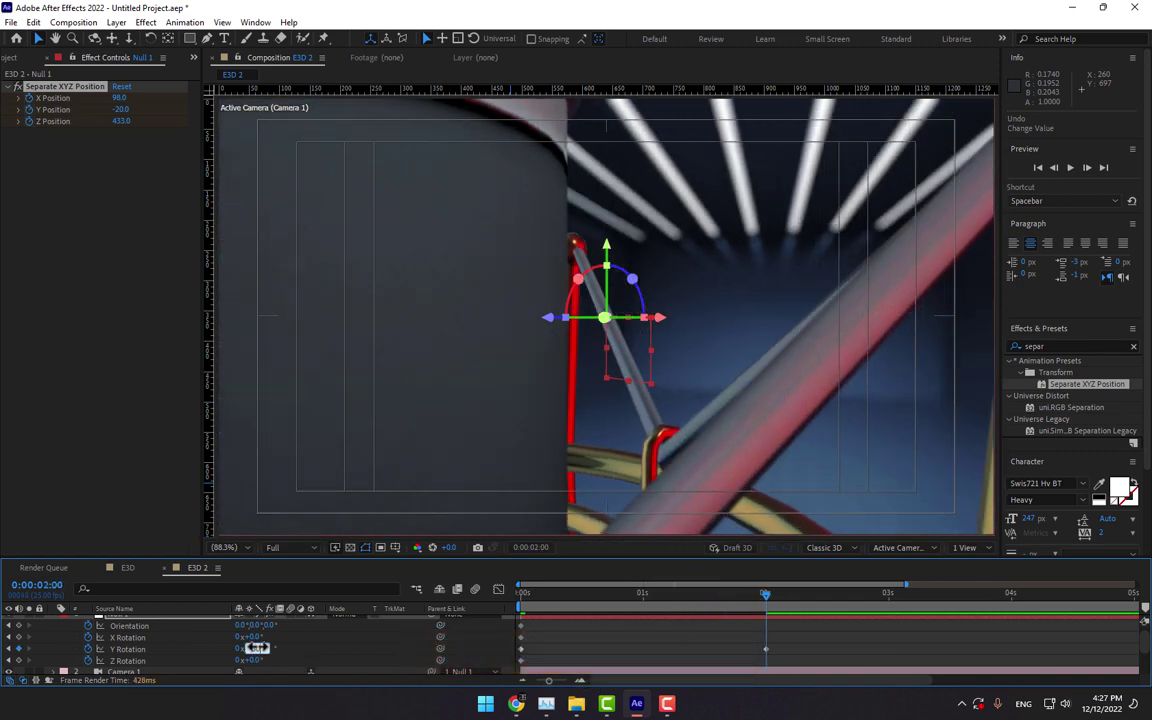
{"action": "left_click_drag", "start_coordinate": [257, 648], "coordinate": [258, 648]}
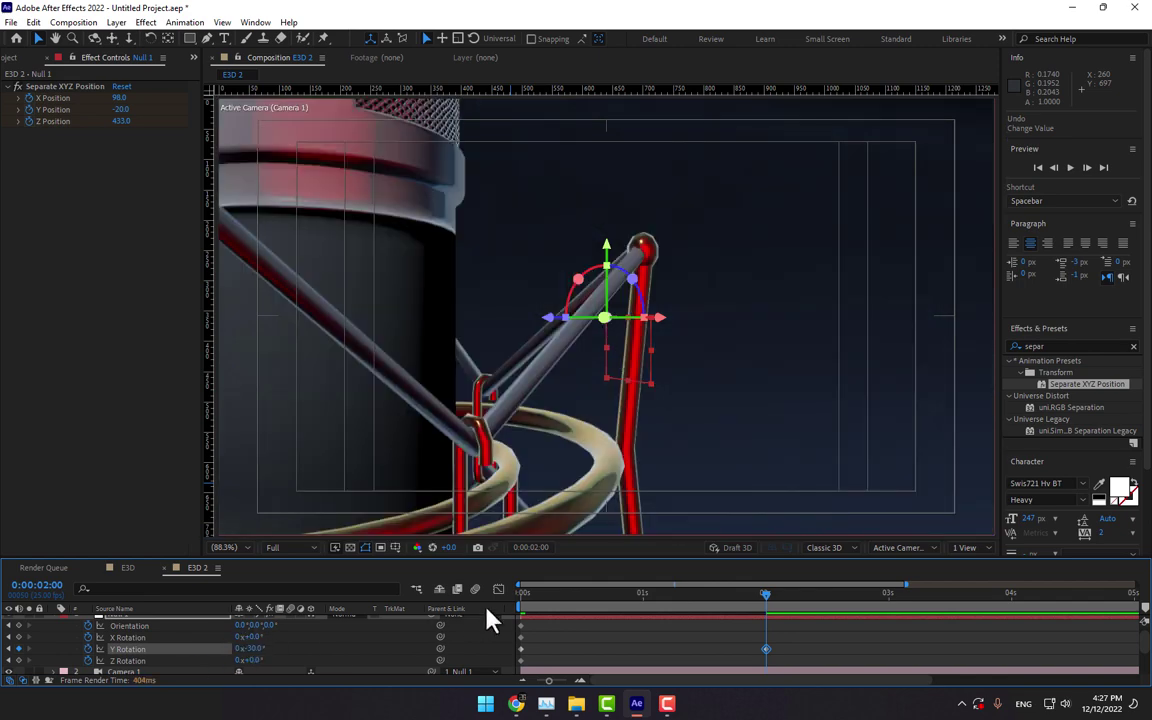
{"action": "left_click_drag", "start_coordinate": [535, 593], "coordinate": [708, 617]}
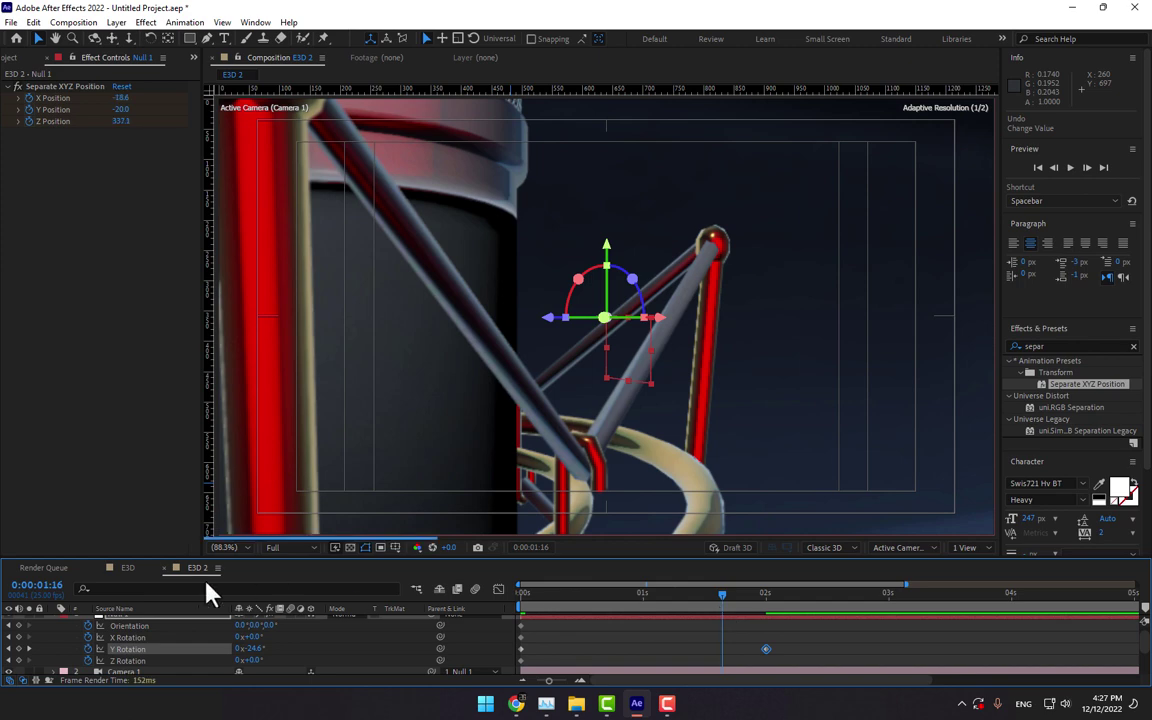
{"action": "scroll", "coordinate": [152, 578], "scroll_direction": "down", "scroll_amount": 5}
{"action": "left_click", "coordinate": [150, 569]}
- Open E3D 3 and turn its Null 1 to 32° Y Rotation
{"action": "left_click_drag", "start_coordinate": [540, 609], "coordinate": [710, 606]}
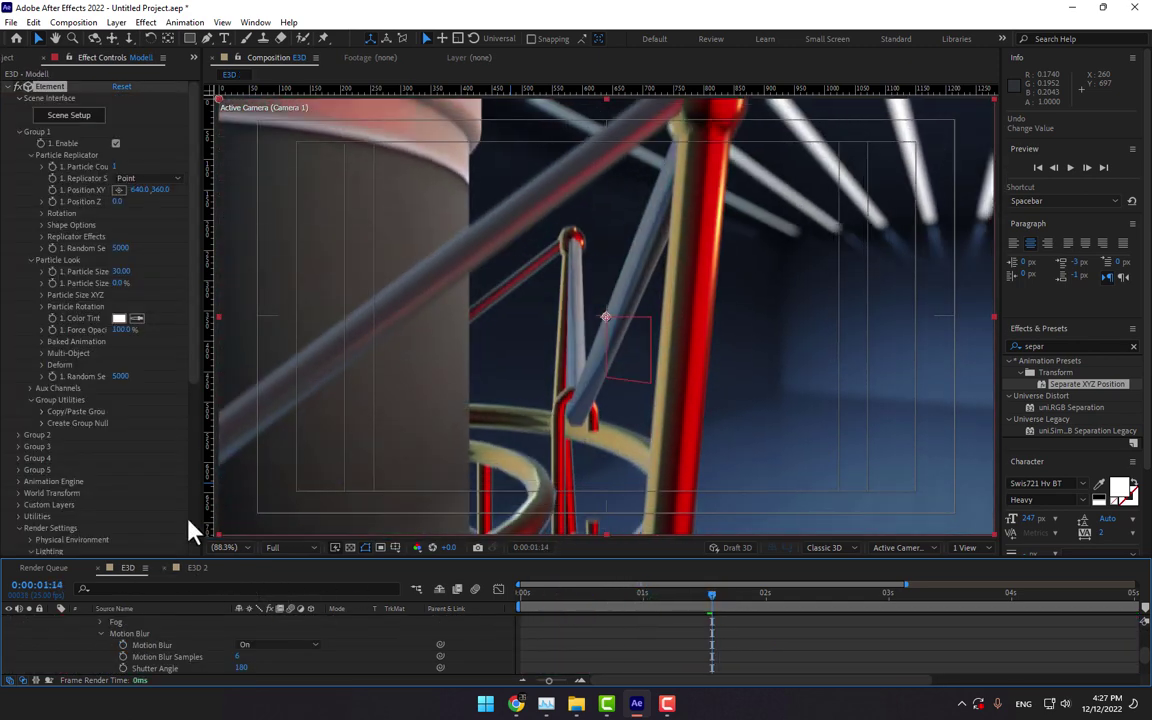
{"action": "left_click", "coordinate": [16, 58]}
{"action": "double_click", "coordinate": [40, 194]}
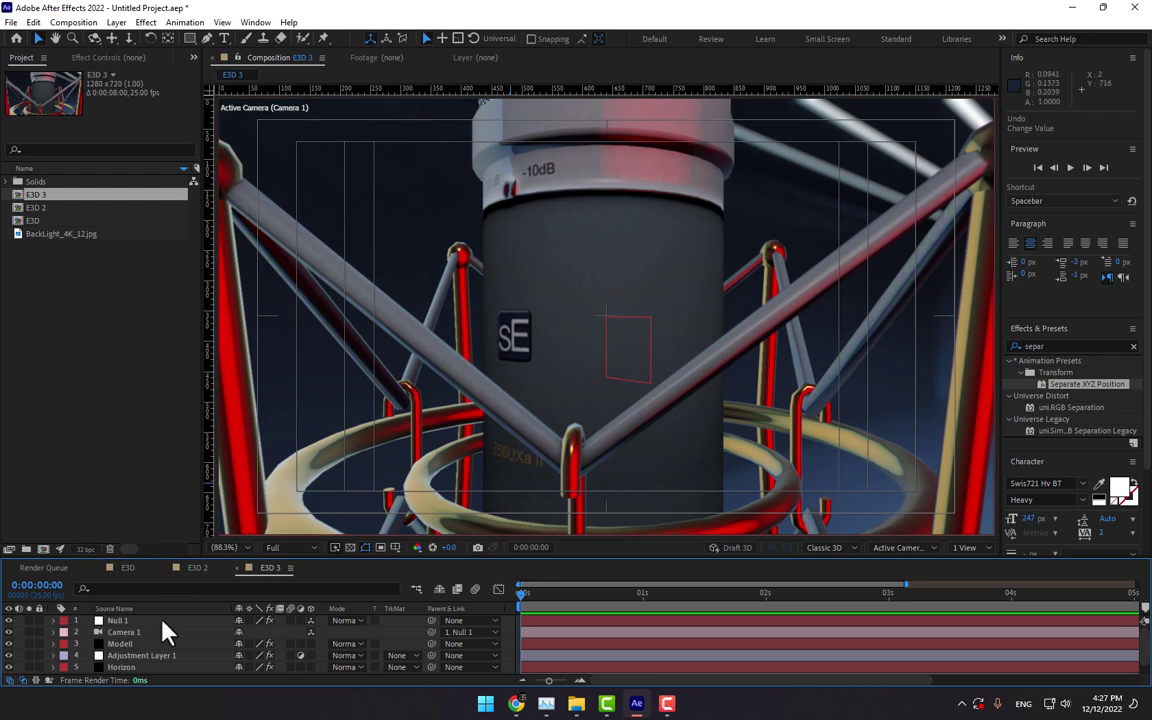
{"action": "left_click", "coordinate": [120, 621]}
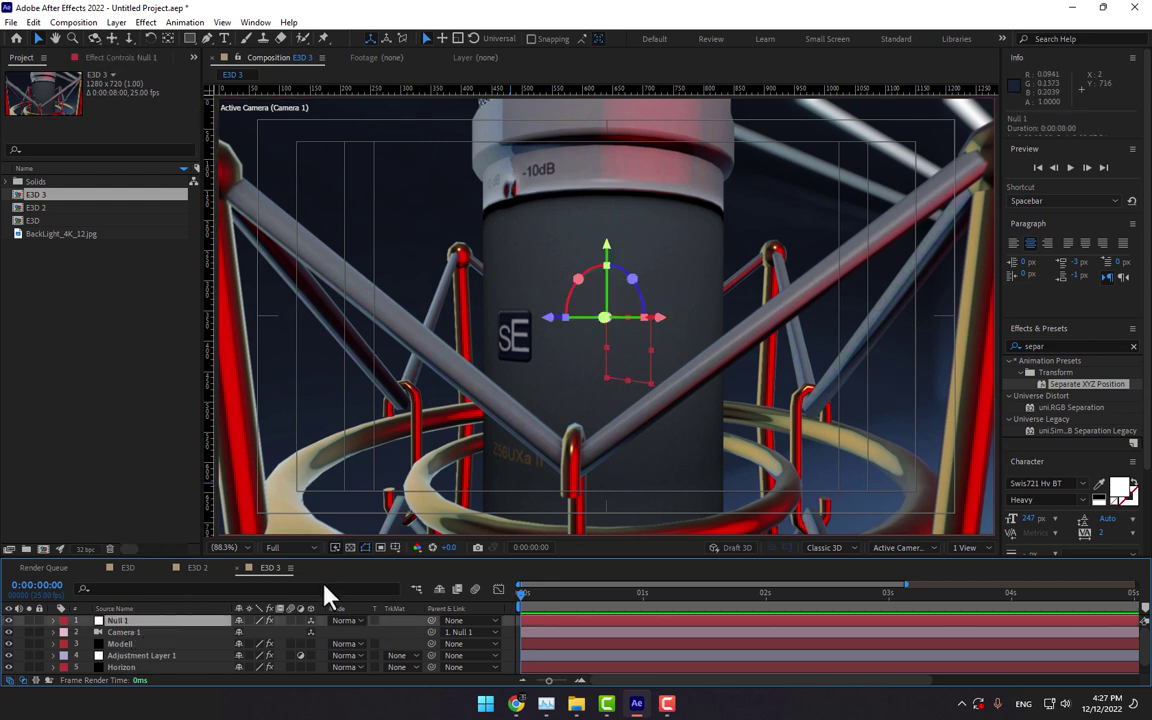
{"action": "key", "text": "r"}
{"action": "left_click", "coordinate": [266, 655]}
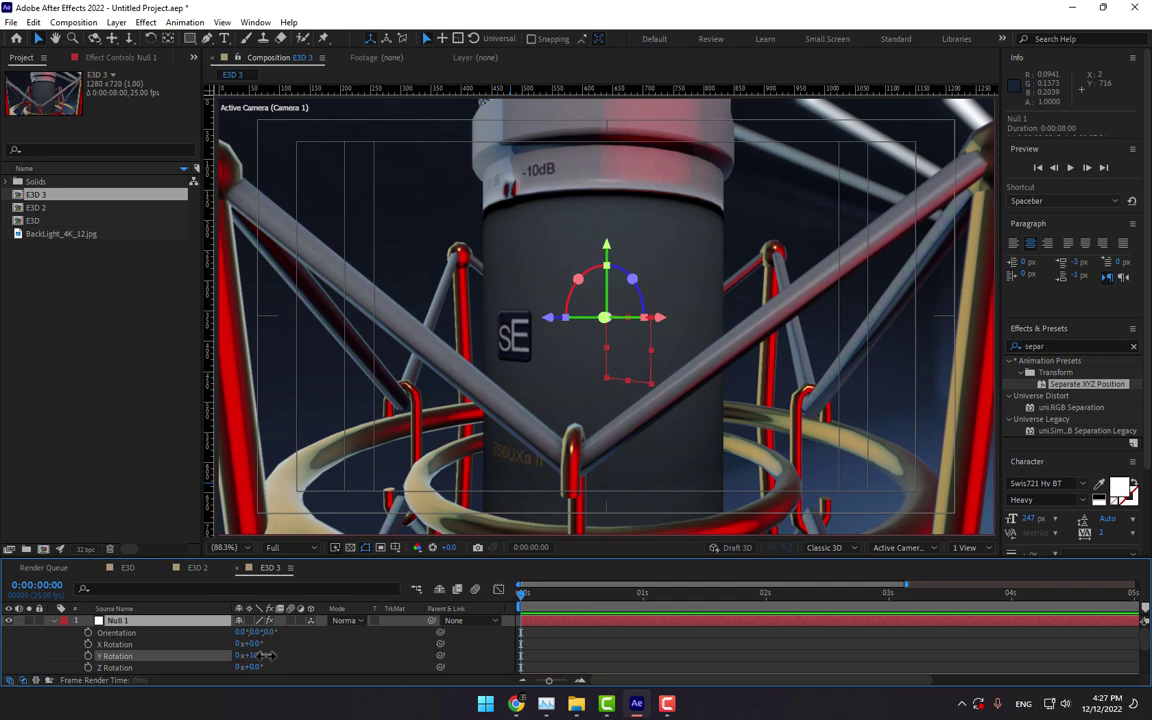
{"action": "left_click_drag", "start_coordinate": [266, 655], "coordinate": [283, 670]}
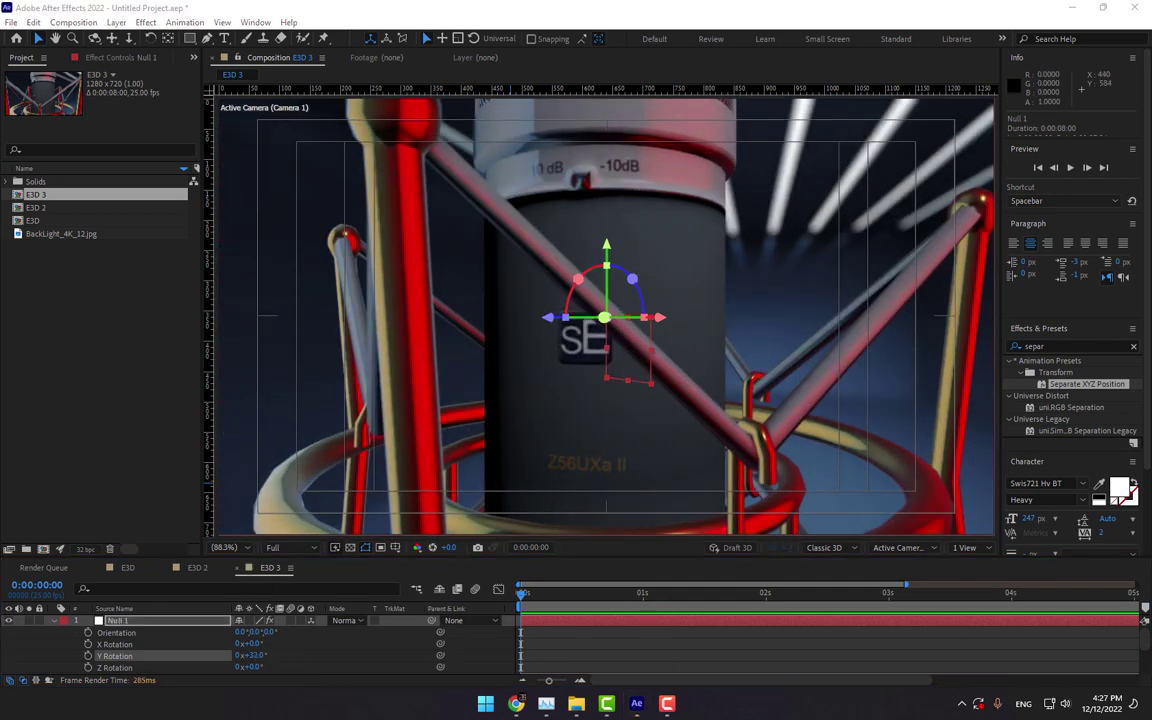
- Set the null's Separate XYZ Position to X 0, Y -640, Z 420 to frame the mic grille
{"action": "key", "text": "F3"}
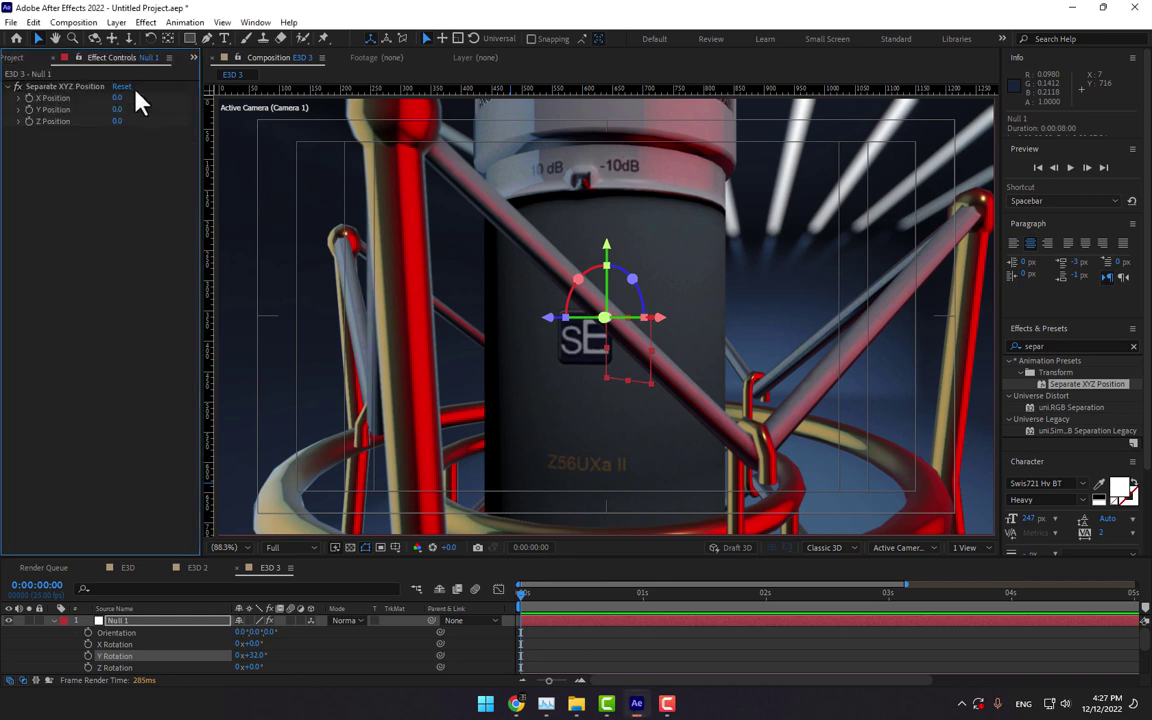
{"action": "left_click_drag", "start_coordinate": [118, 101], "coordinate": [86, 98]}
{"action": "key", "text": "ctrl+z"}
{"action": "key", "text": "ctrl+z"}
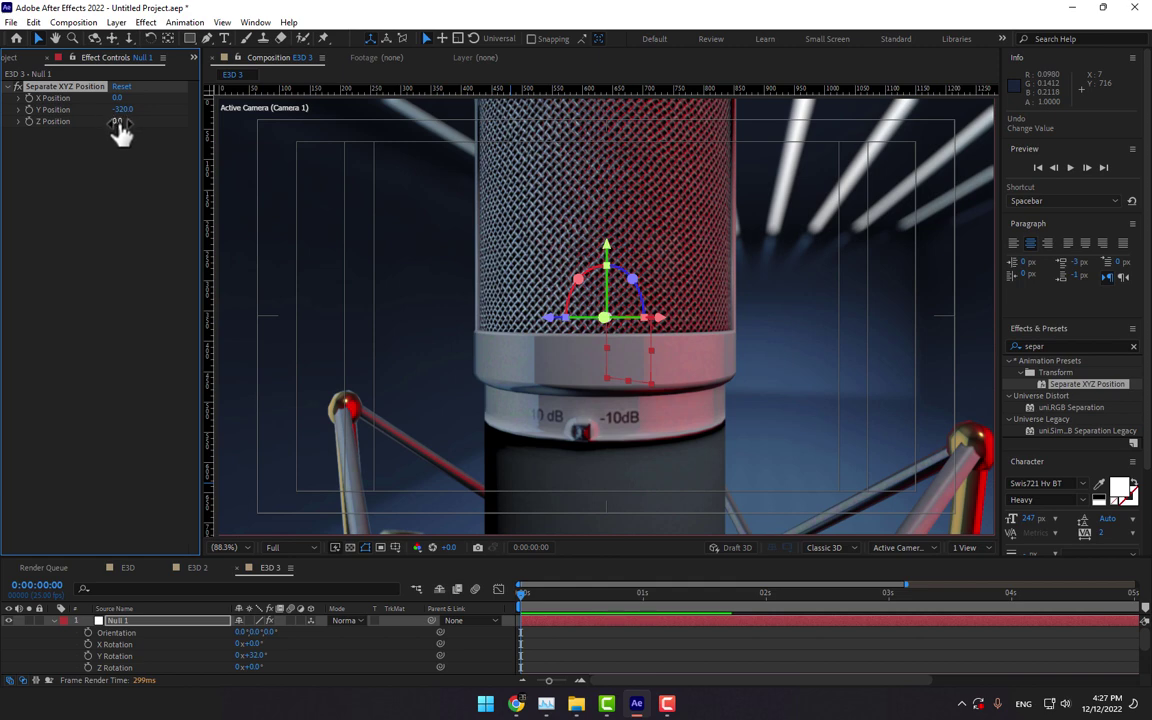
{"action": "mouse_move", "coordinate": [121, 97]}
{"action": "left_mouse_down"}
{"action": "mouse_move", "coordinate": [120, 122]}
{"action": "mouse_move", "coordinate": [150, 127]}
{"action": "mouse_move", "coordinate": [141, 110]}
{"action": "mouse_move", "coordinate": [88, 110]}
{"action": "mouse_move", "coordinate": [113, 119]}
{"action": "left_mouse_up"}
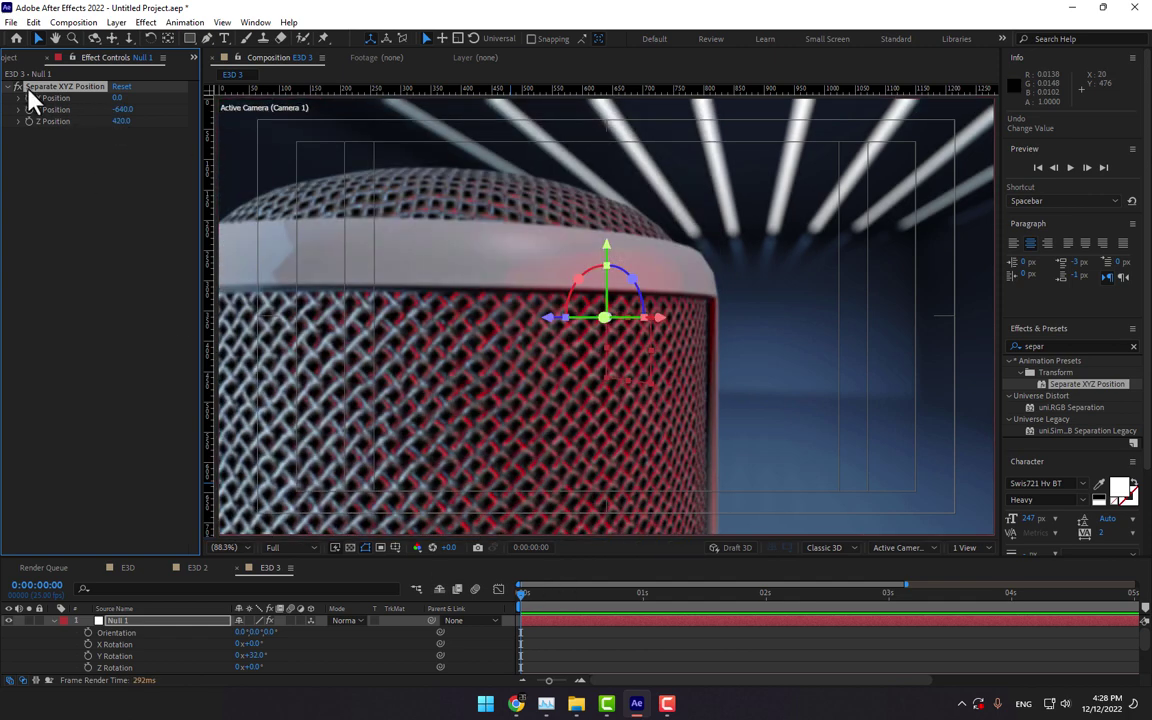
- Key Y Rotation at 0 s, then at 2 s set the camera's Y and Z Position to 0
{"action": "left_click", "coordinate": [88, 655]}
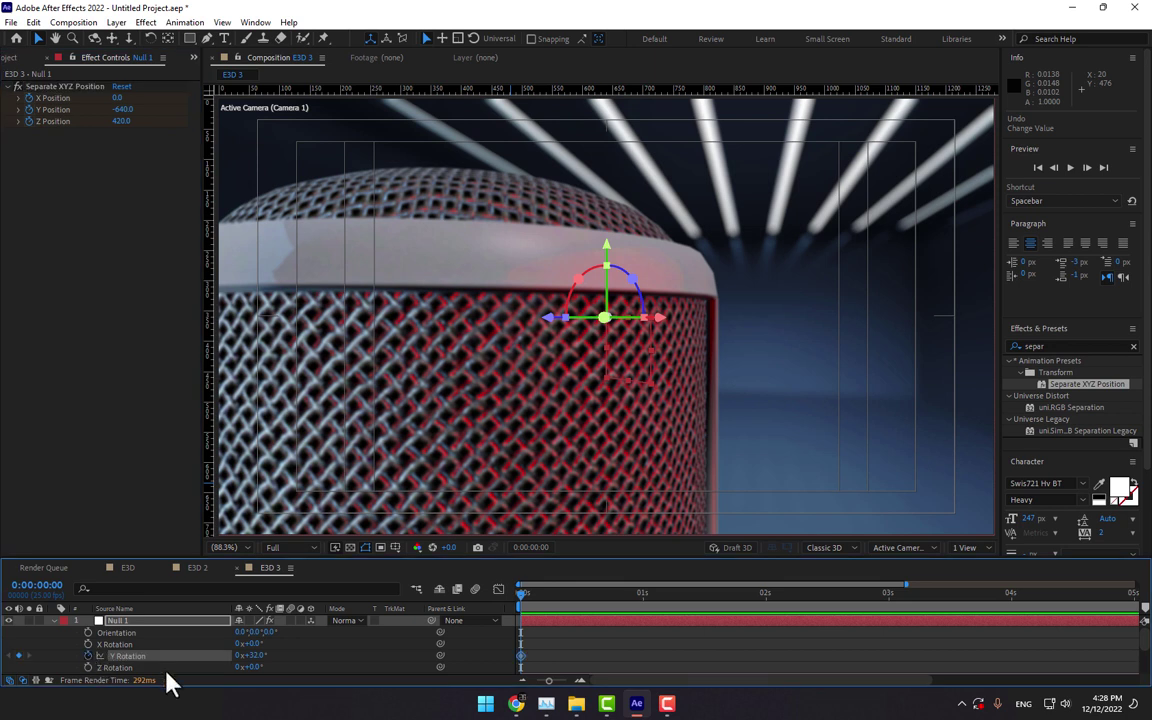
{"action": "left_click", "coordinate": [766, 594]}
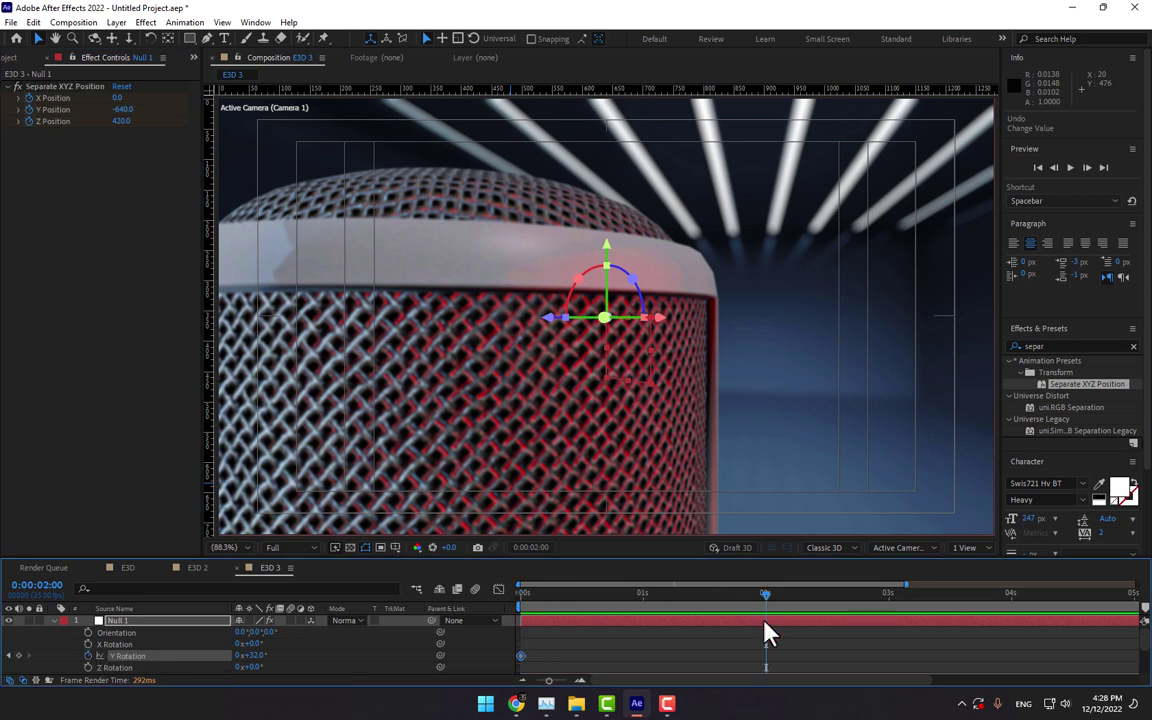
{"action": "left_click", "coordinate": [127, 110]}
{"action": "type", "text": "0"}
{"action": "key", "text": "Return"}
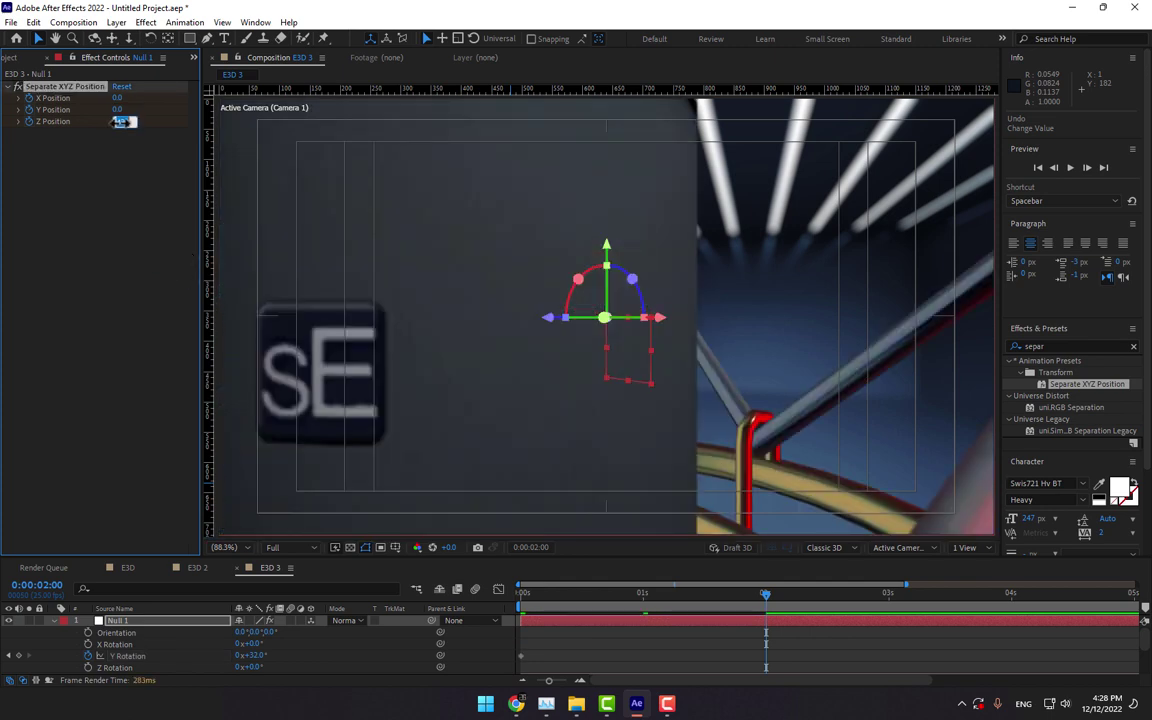
{"action": "key", "text": "Return"}
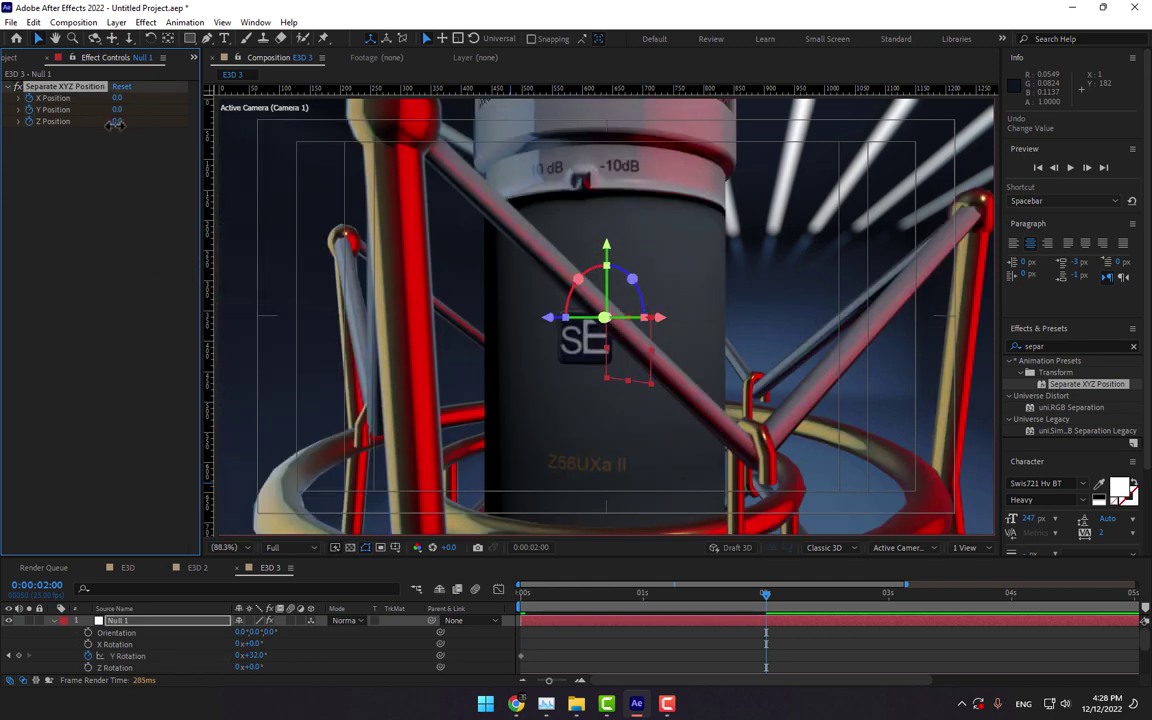
- Pull the camera back to Z -1404, X 400, Y -20, Y Rotation -1°, then select Modell
{"action": "left_click_drag", "start_coordinate": [116, 122], "coordinate": [52, 135]}
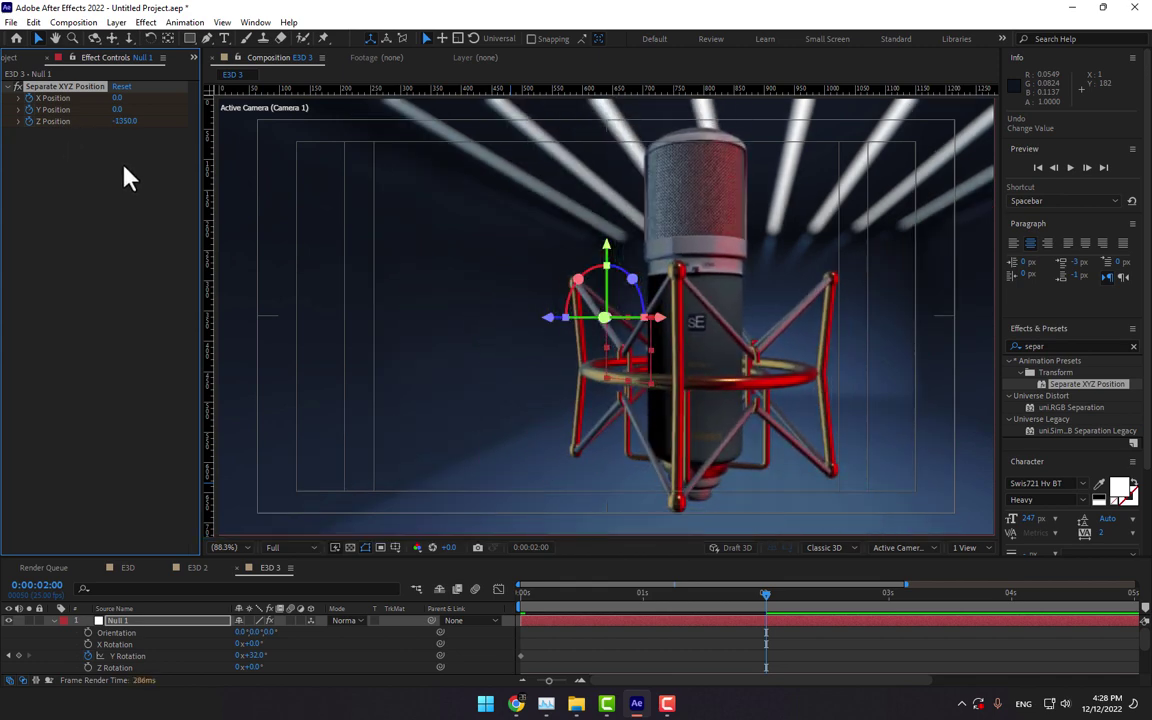
{"action": "mouse_move", "coordinate": [100, 106]}
{"action": "left_mouse_down"}
{"action": "mouse_move", "coordinate": [121, 110]}
{"action": "mouse_move", "coordinate": [100, 97]}
{"action": "left_mouse_up"}
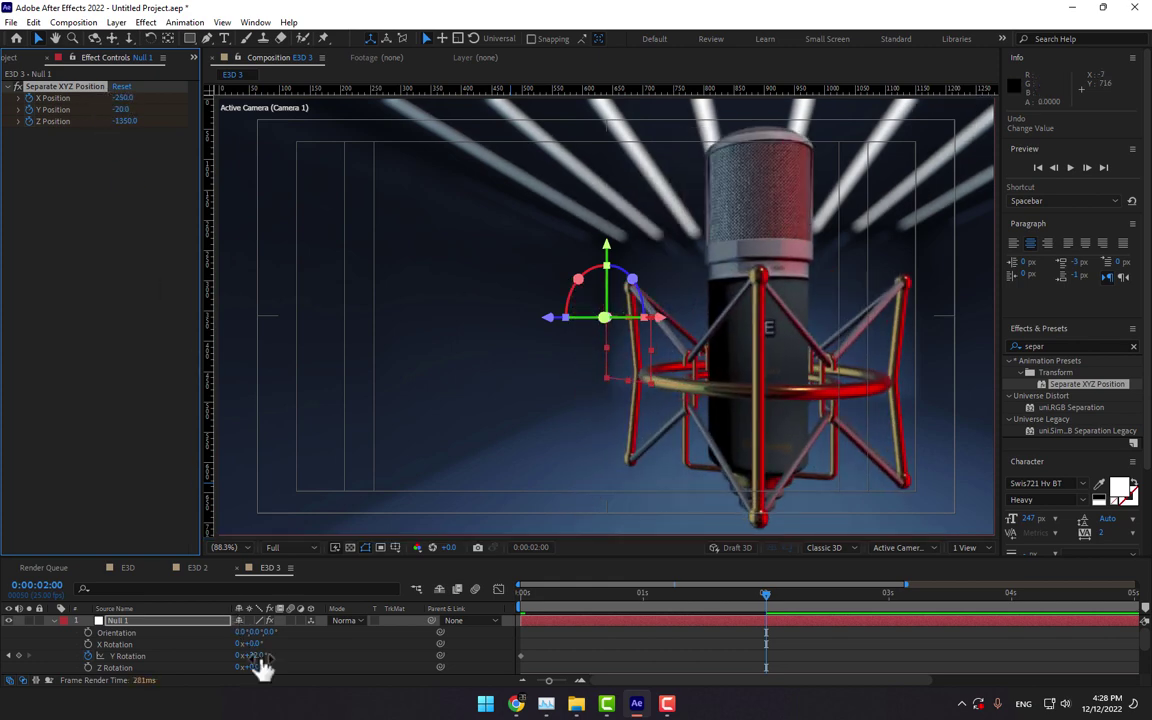
{"action": "left_click_drag", "start_coordinate": [259, 662], "coordinate": [30, 641]}
{"action": "left_click", "coordinate": [130, 255]}
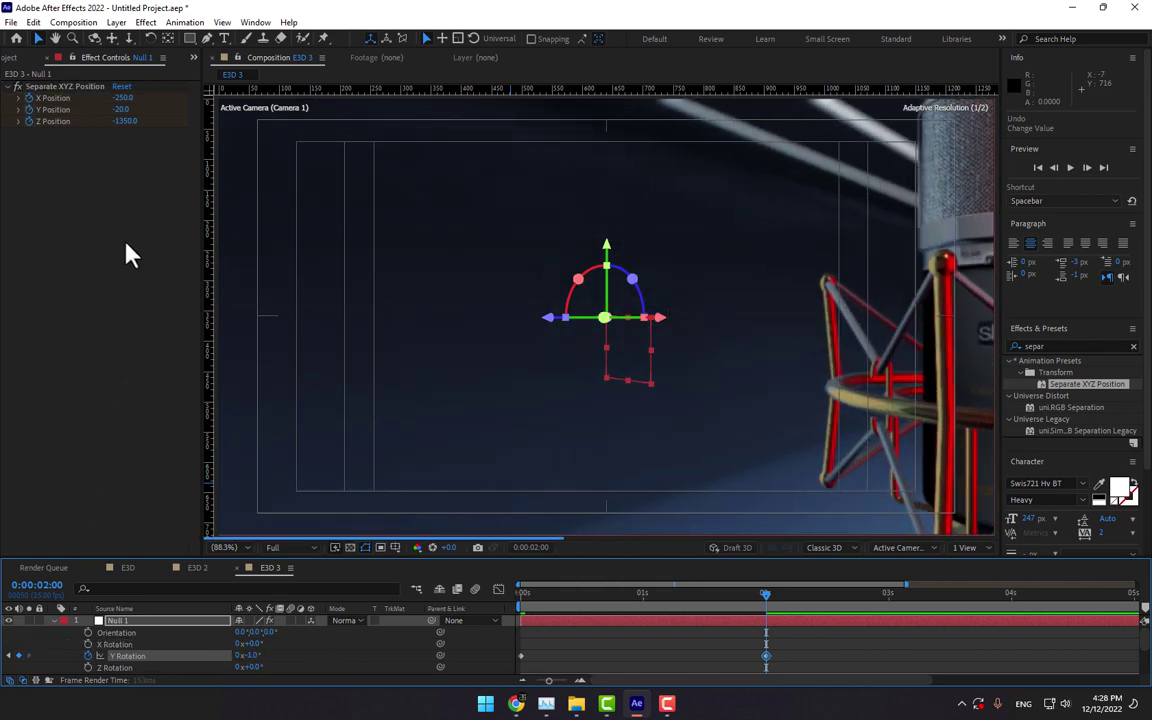
{"action": "left_click_drag", "start_coordinate": [121, 98], "coordinate": [100, 121]}
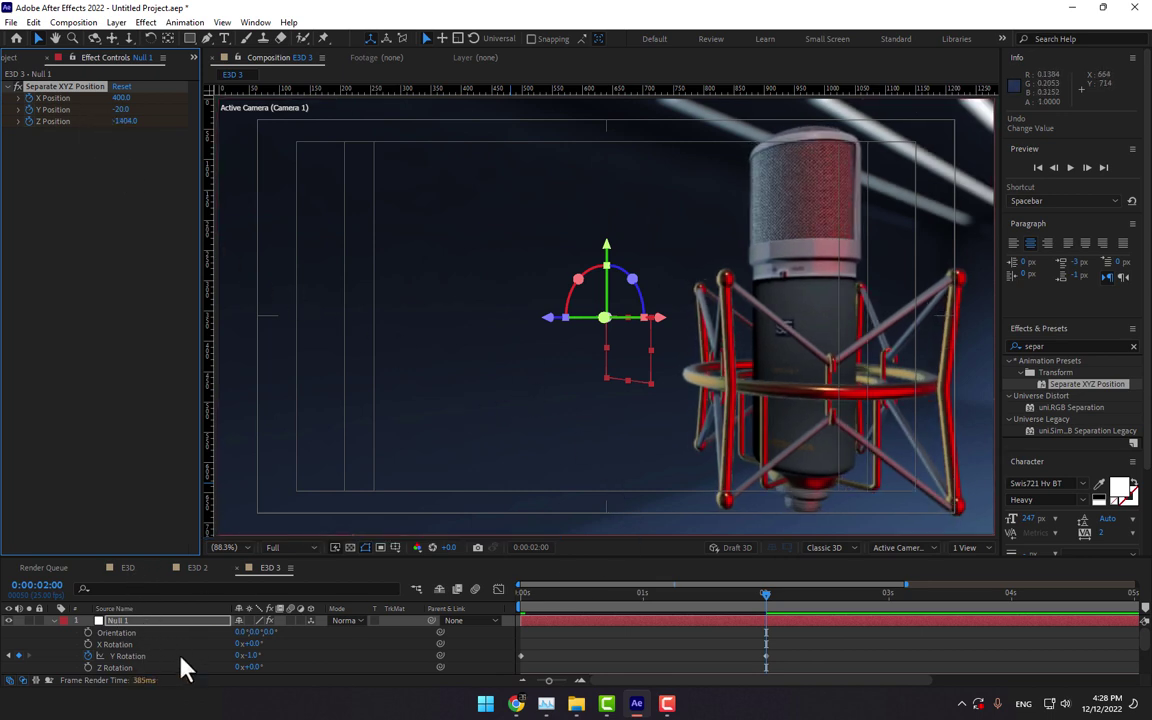
{"action": "scroll", "coordinate": [181, 658], "scroll_direction": "down", "scroll_amount": 3}
{"action": "left_click", "coordinate": [140, 656]}
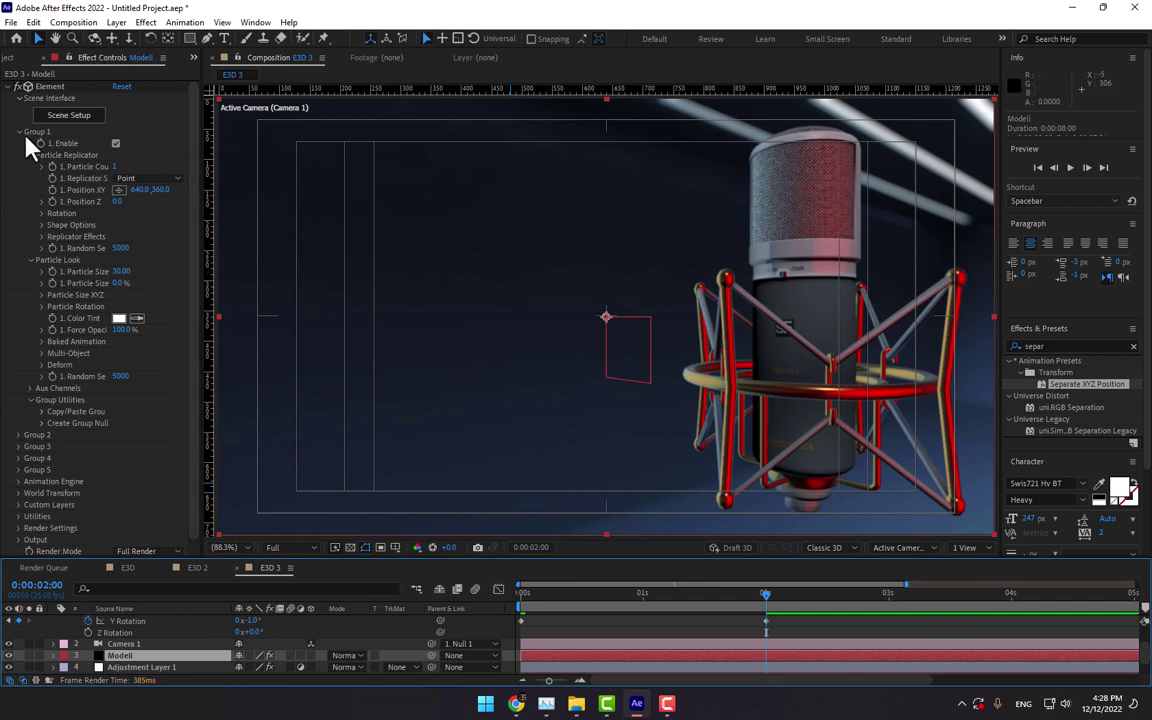
- Set the Modell layer's Element particle Y Rotation end value to 1x+0.0°
{"action": "left_click", "coordinate": [42, 213]}
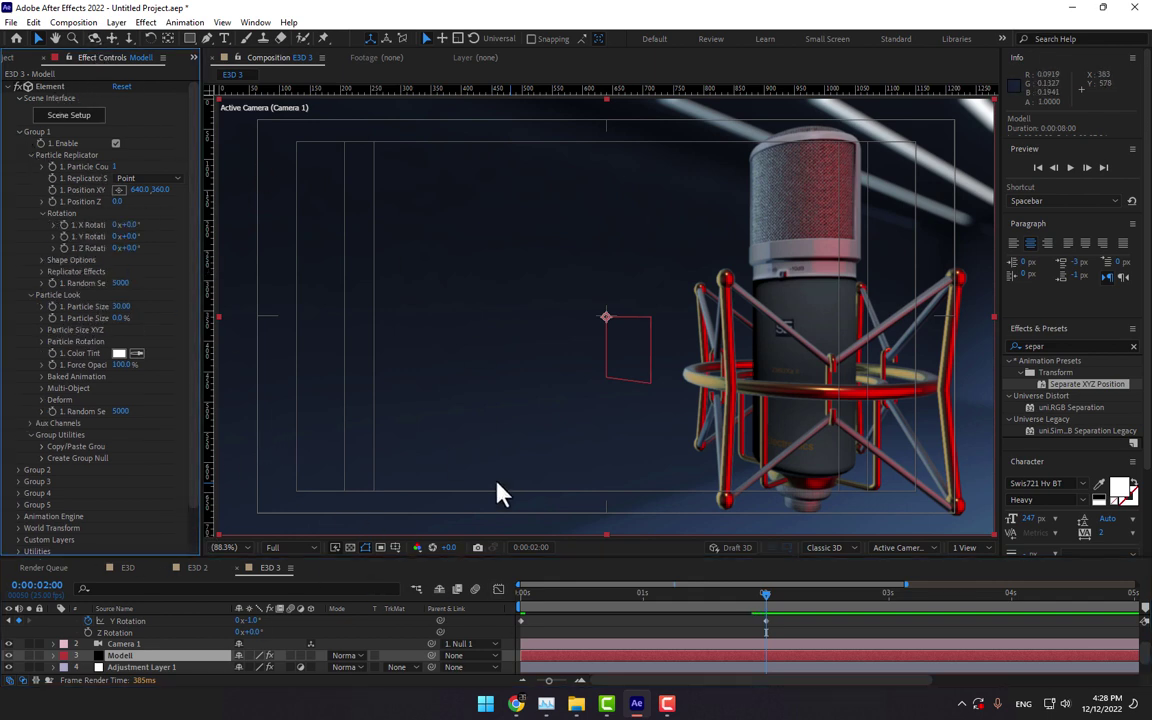
{"action": "key", "text": "Home"}
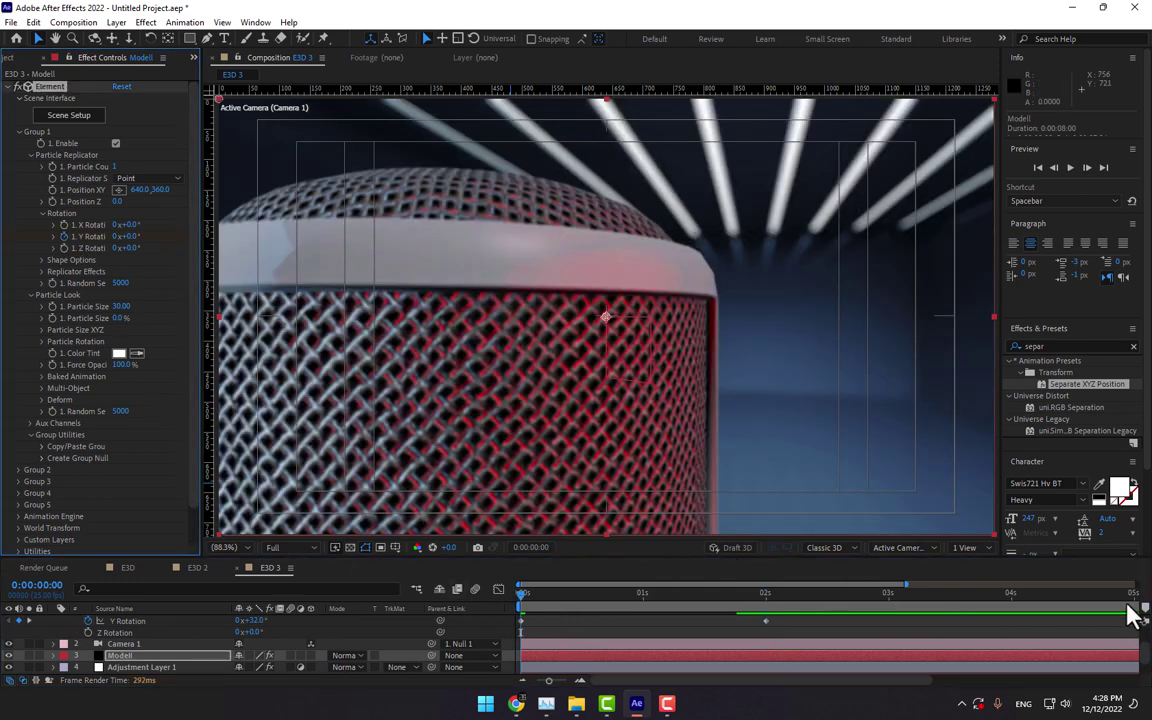
{"action": "left_click_drag", "start_coordinate": [1139, 612], "coordinate": [1130, 630]}
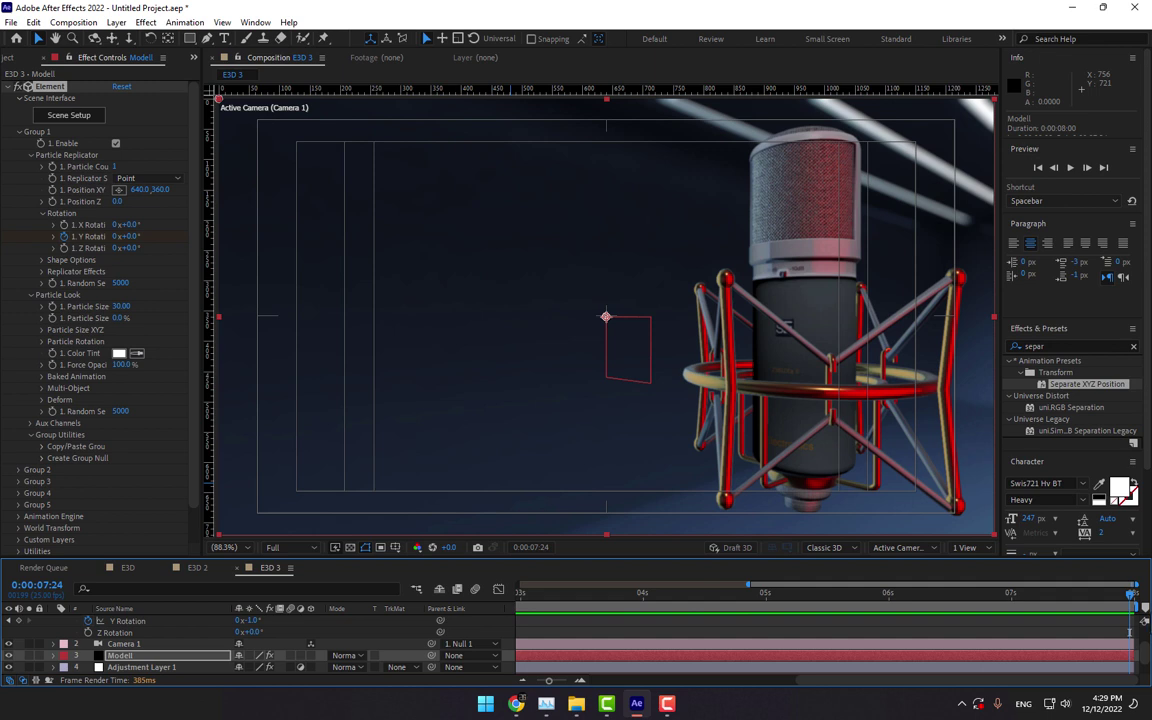
{"action": "left_click", "coordinate": [118, 236]}
{"action": "type", "text": "3"}
{"action": "key", "text": "Return"}
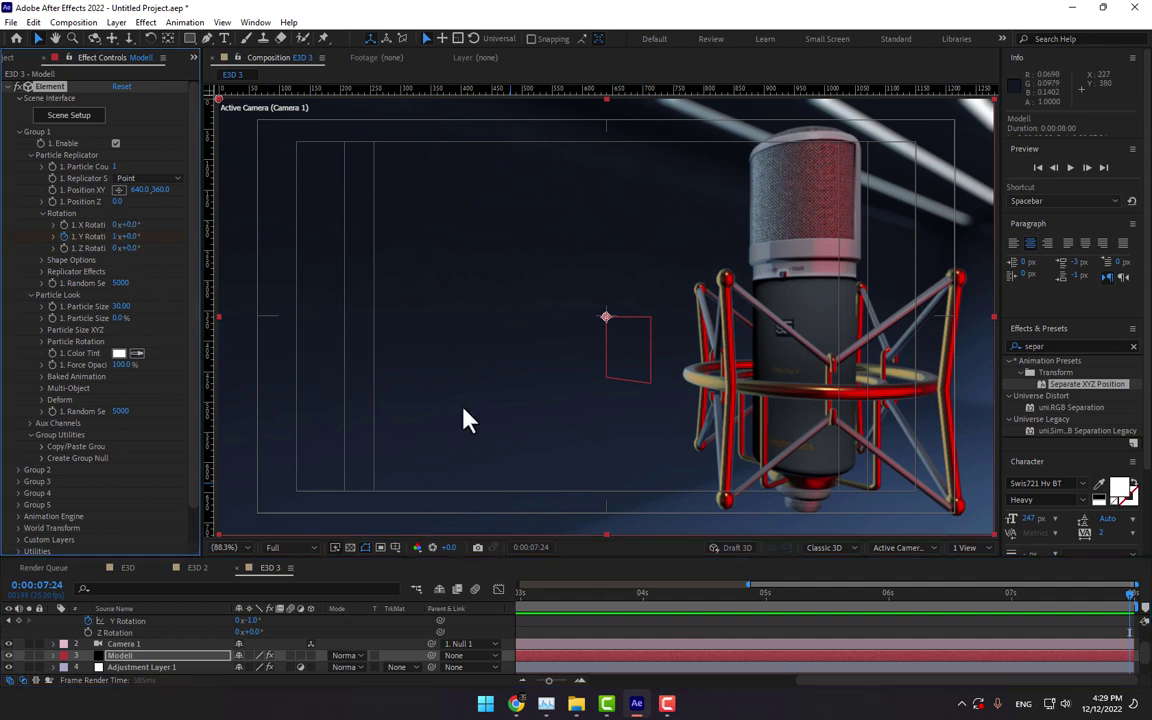
- Zoom the timeline to 0–8 s, scrub through the camera move, and deselect Modell
{"action": "left_click_drag", "start_coordinate": [548, 680], "coordinate": [536, 680]}
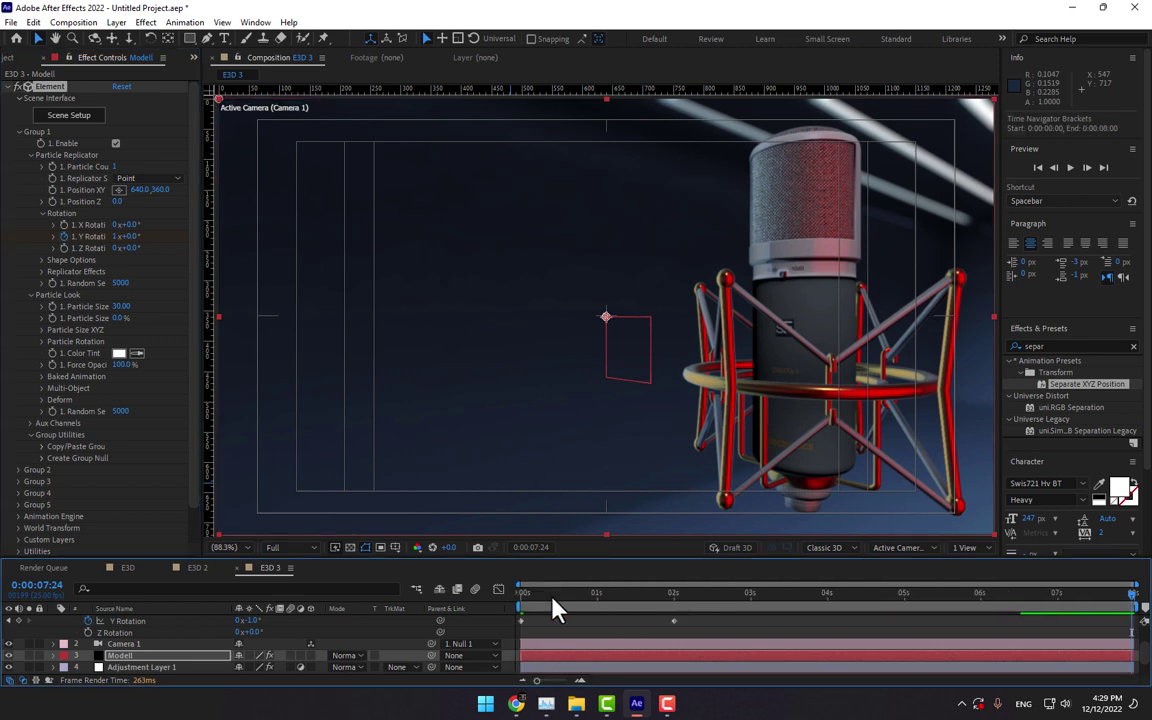
{"action": "left_click_drag", "start_coordinate": [603, 594], "coordinate": [1133, 585]}
{"action": "left_click", "coordinate": [402, 628]}
- Create a new composition named 'Main Comp' with a 0:00:10:00 duration
{"action": "key", "text": "ctrl+n"}
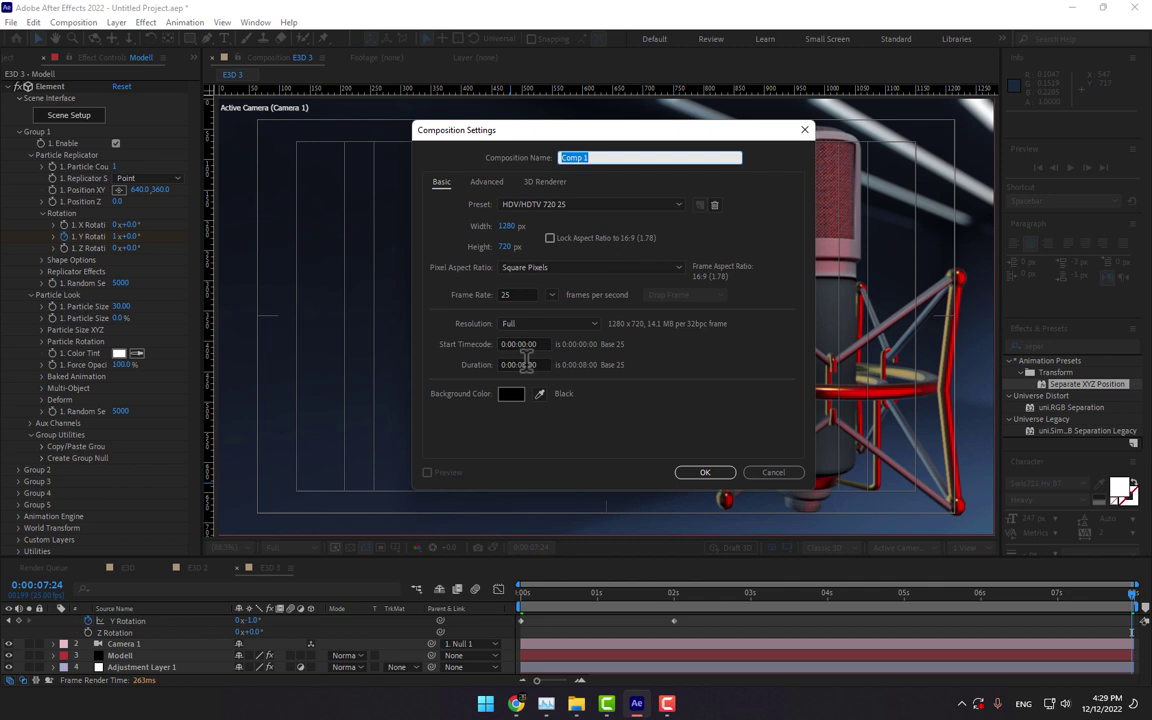
{"action": "double_click", "coordinate": [527, 364]}
{"action": "type", "text": "10"}
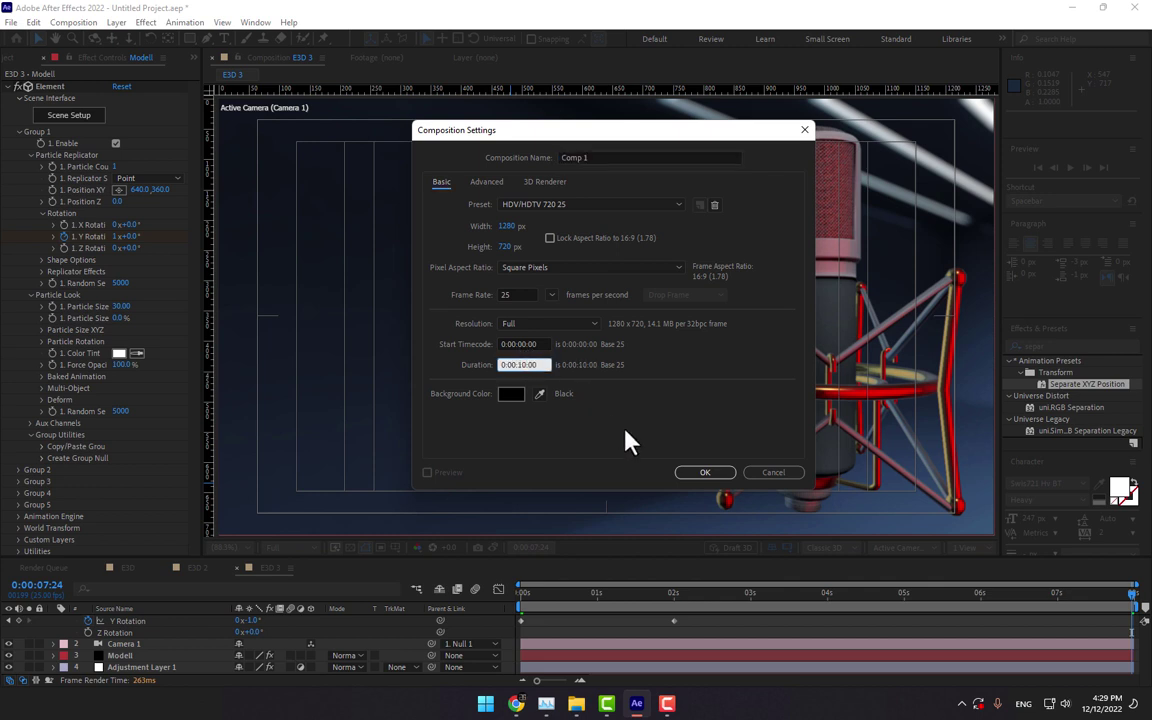
{"action": "left_click", "coordinate": [555, 158]}
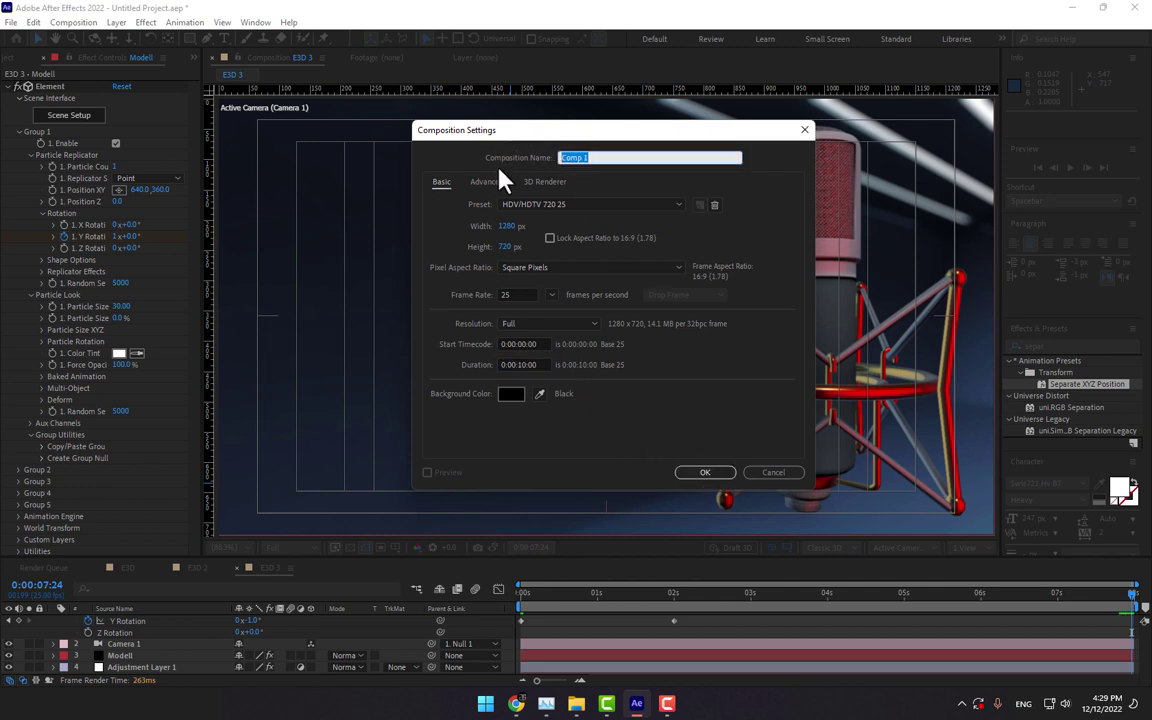
{"action": "type", "text": "Main Comp"}
{"action": "key", "text": "Return"}
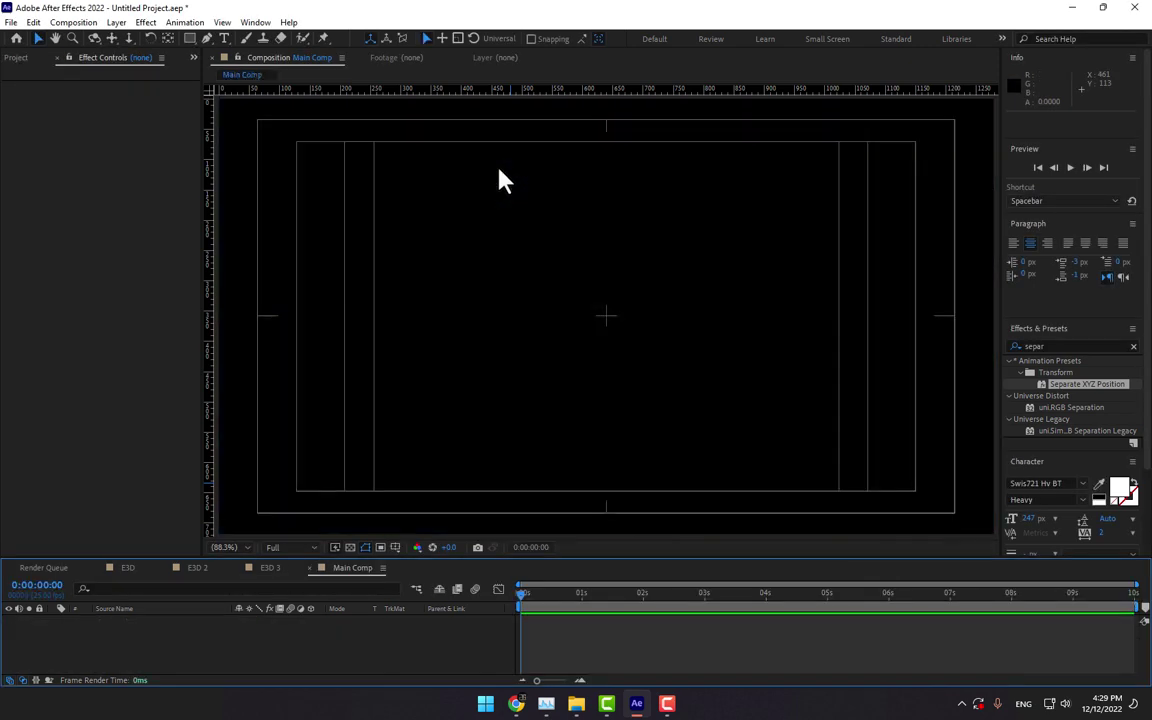
- Add the E3D, E3D 2 and E3D 3 comps from the Project panel as layers
{"action": "left_click", "coordinate": [19, 56]}
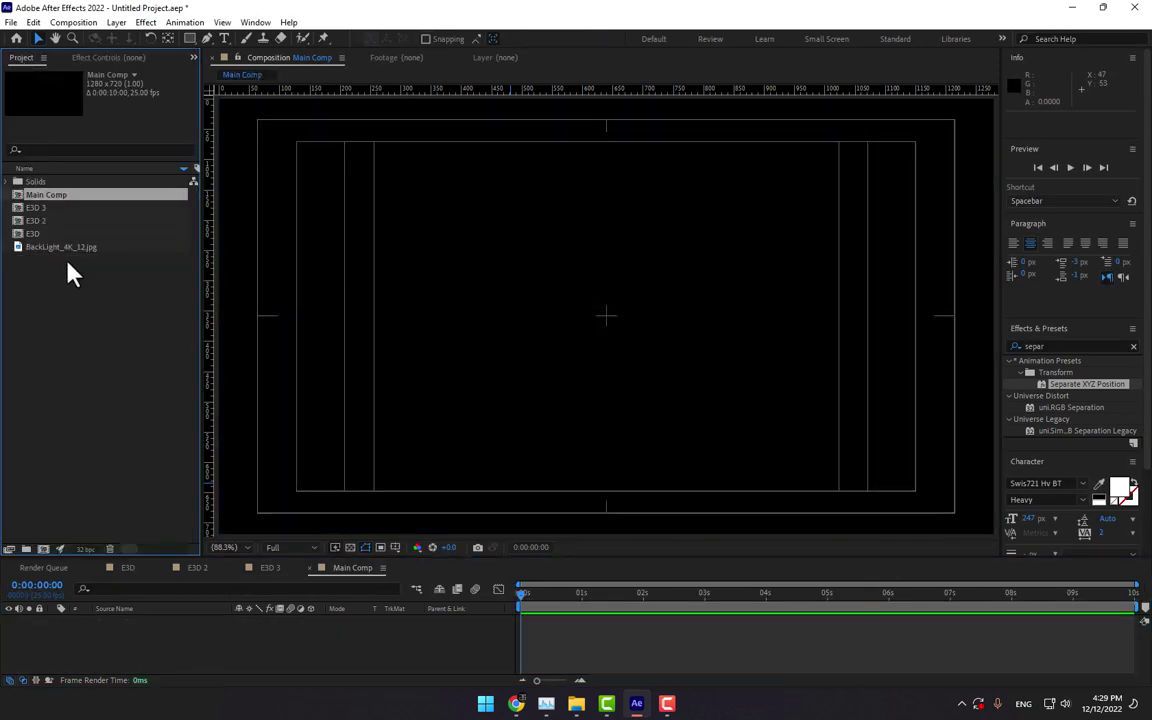
{"action": "left_click_drag", "start_coordinate": [40, 232], "coordinate": [134, 650]}
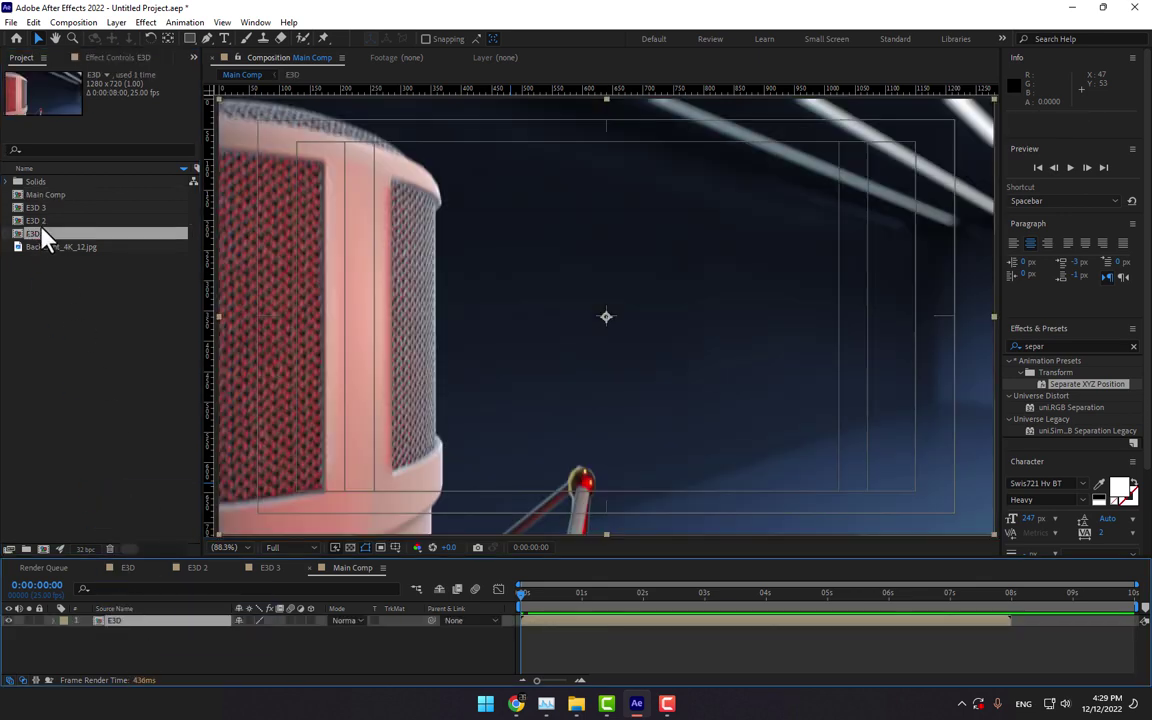
{"action": "left_click_drag", "start_coordinate": [39, 221], "coordinate": [160, 628]}
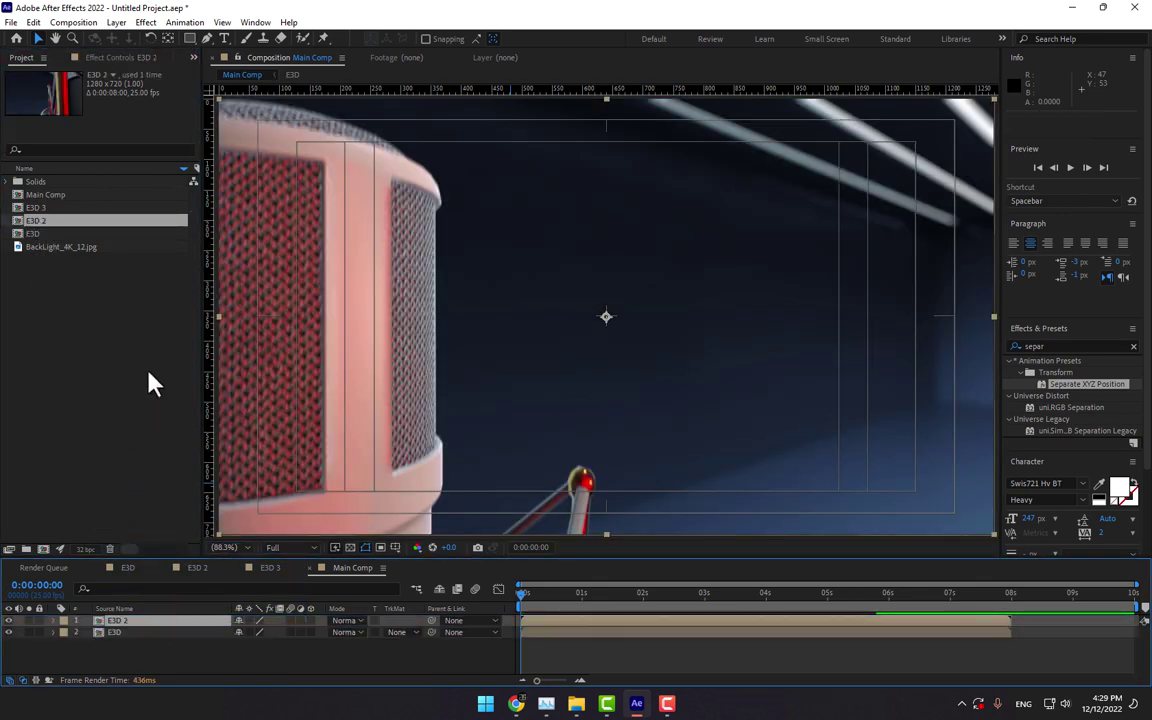
{"action": "left_click_drag", "start_coordinate": [48, 209], "coordinate": [188, 630]}
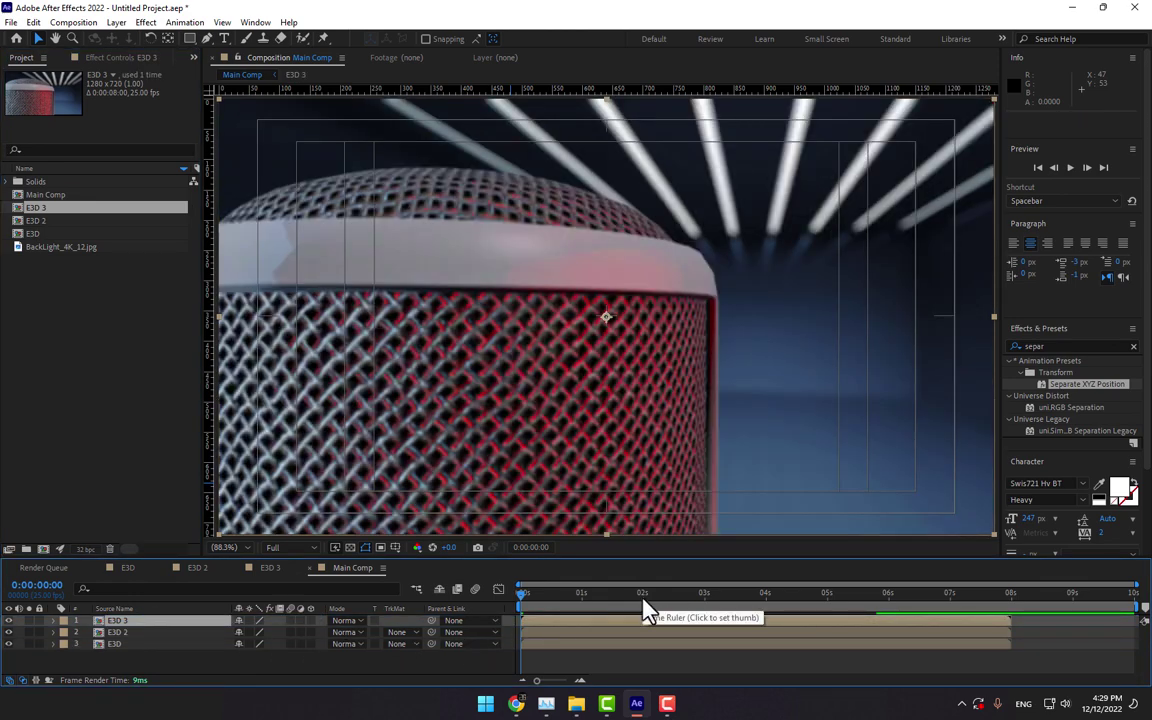
- At 2 s, trim E3D 2's in-point and E3D 3's out-point with Alt+[ and Alt+]
{"action": "left_click", "coordinate": [643, 608]}
{"action": "left_click", "coordinate": [622, 645]}
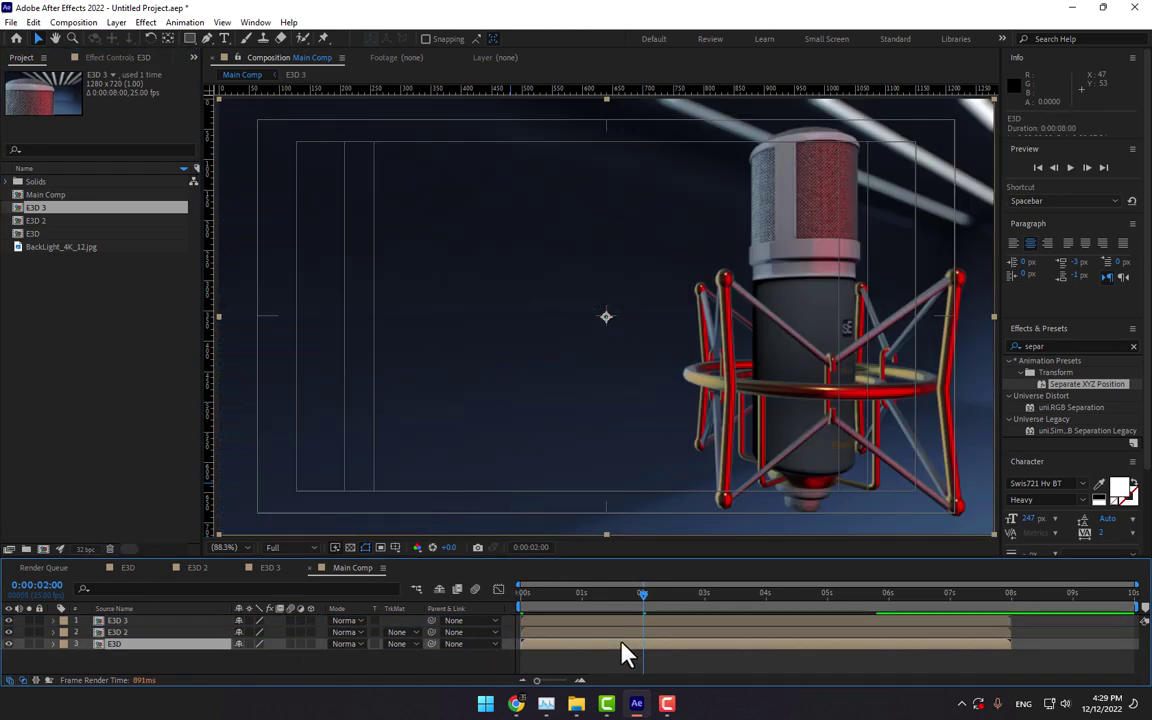
{"action": "left_click", "coordinate": [656, 631]}
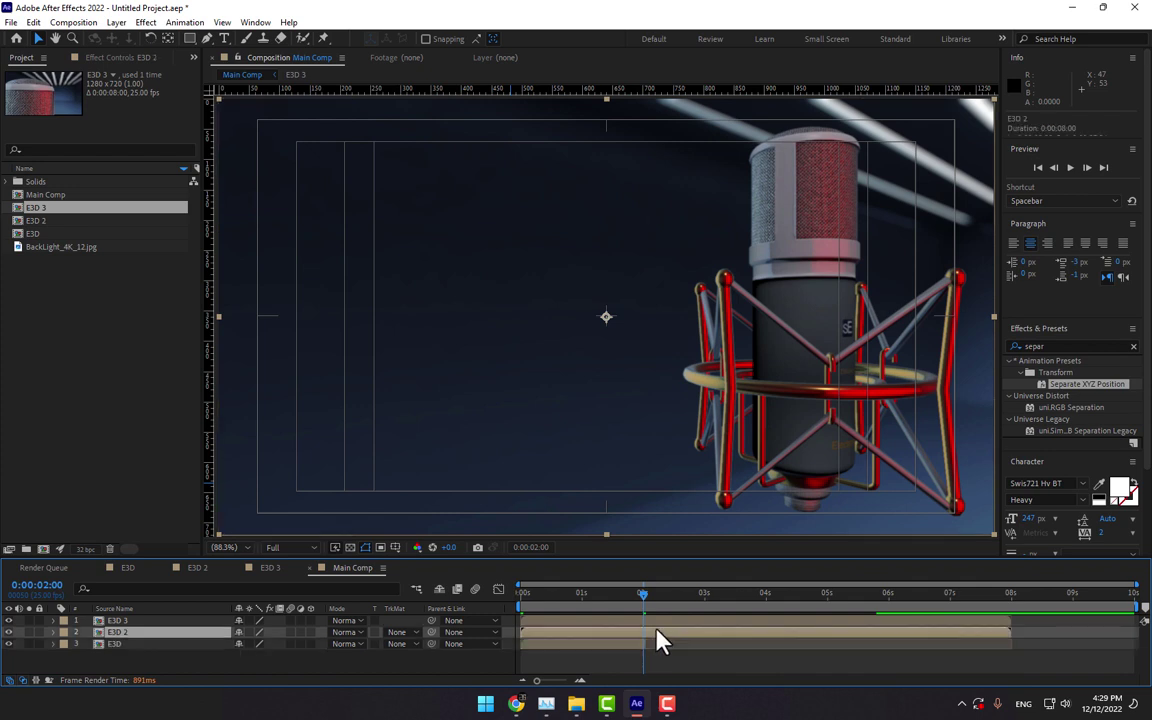
{"action": "key", "text": "alt+bracketleft"}
{"action": "left_click", "coordinate": [655, 621]}
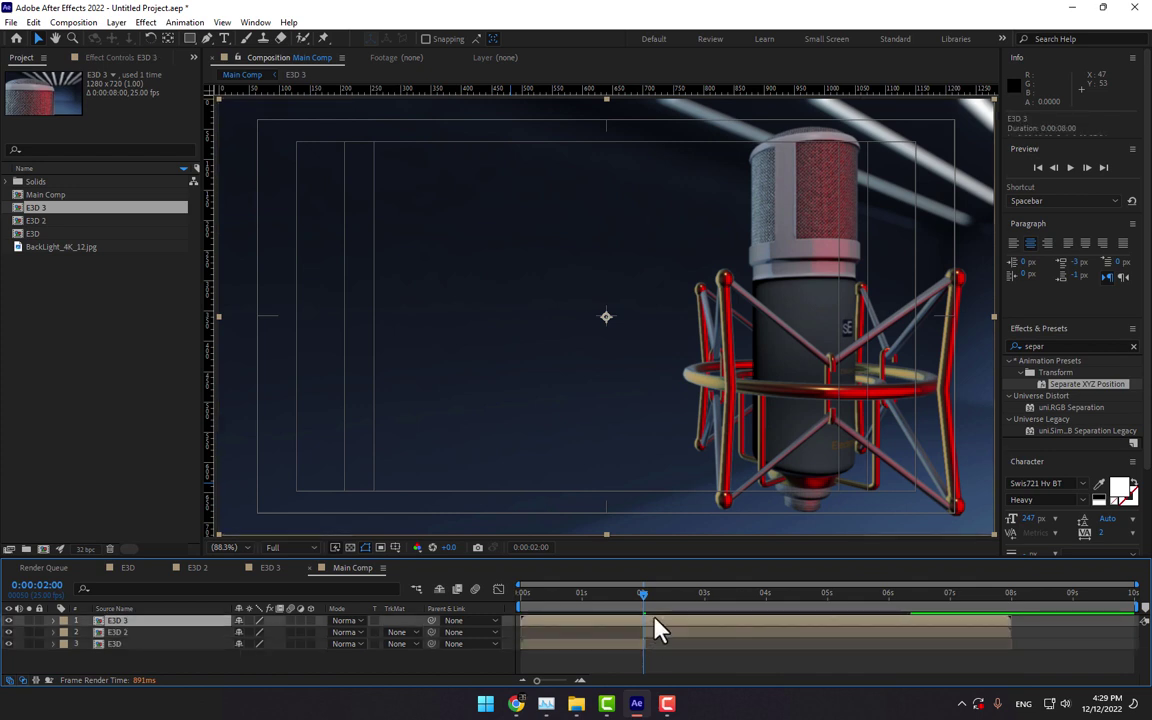
{"action": "key", "text": "alt+bracketright"}
{"action": "left_click", "coordinate": [657, 636]}
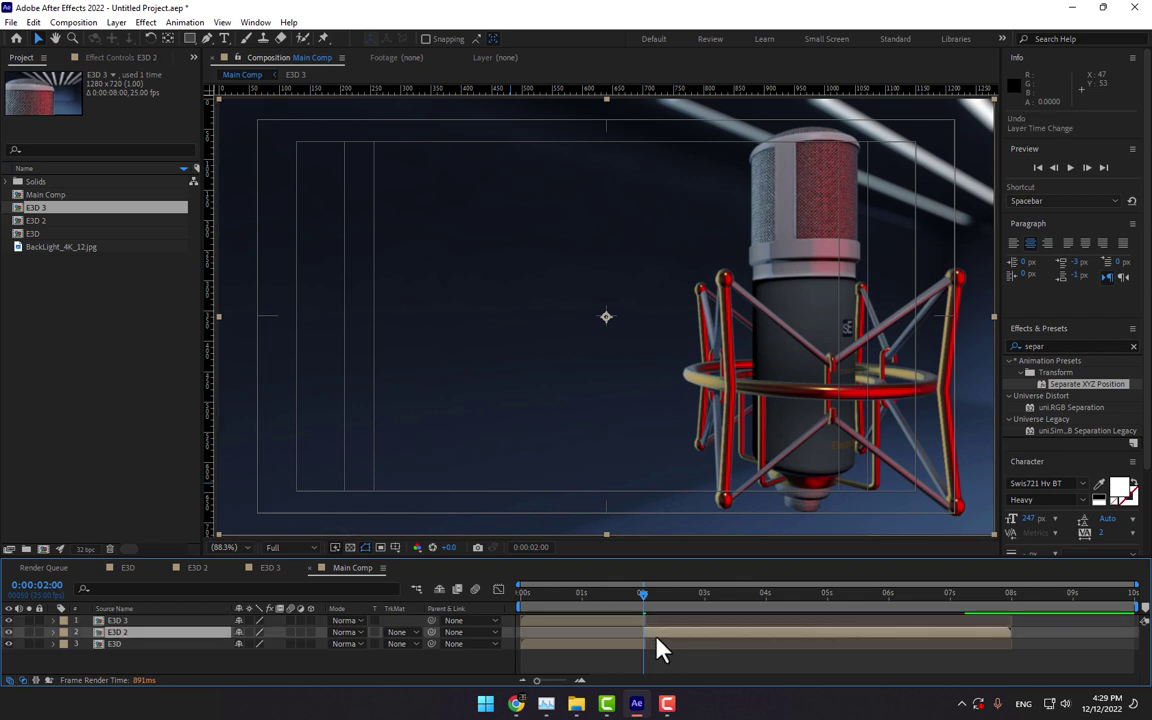
{"action": "key", "text": "alt+bracketleft"}
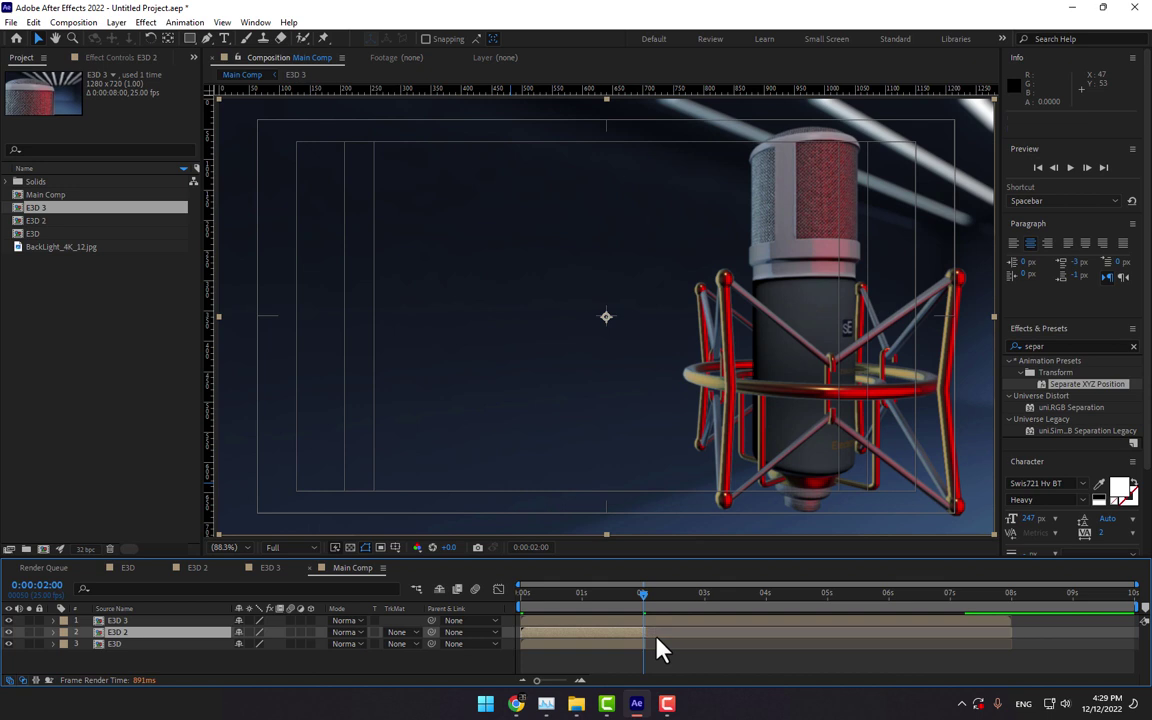
{"action": "left_click", "coordinate": [659, 624]}
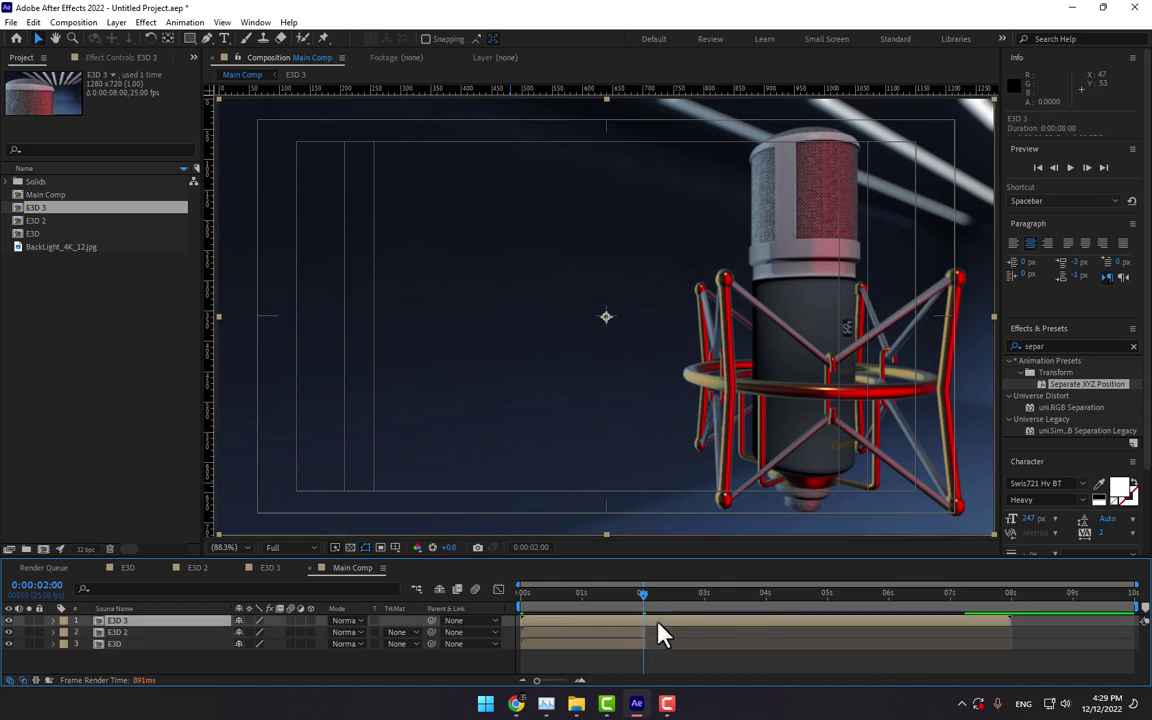
{"action": "key", "text": "alt+bracketright"}
- Shift E3D 2 to start at 2 s, E3D 3 at about 4 s, and end the work area near 8 s
{"action": "left_click", "coordinate": [112, 632], "text": "shift"}
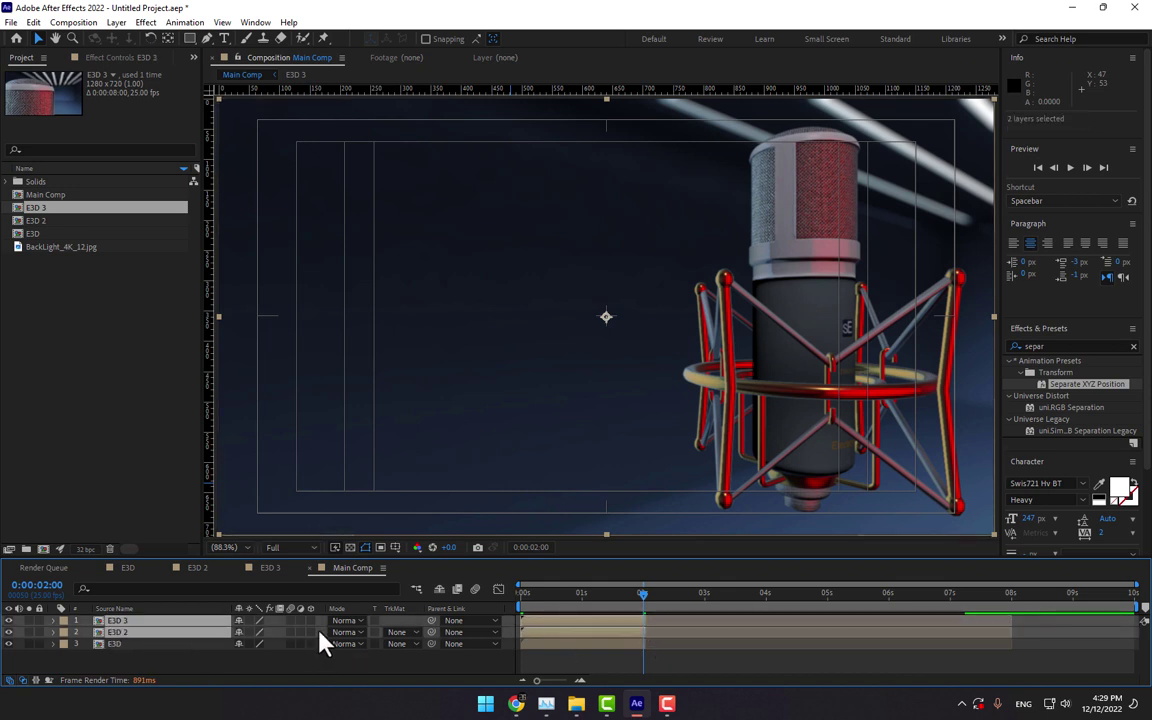
{"action": "left_click_drag", "start_coordinate": [571, 635], "coordinate": [661, 636]}
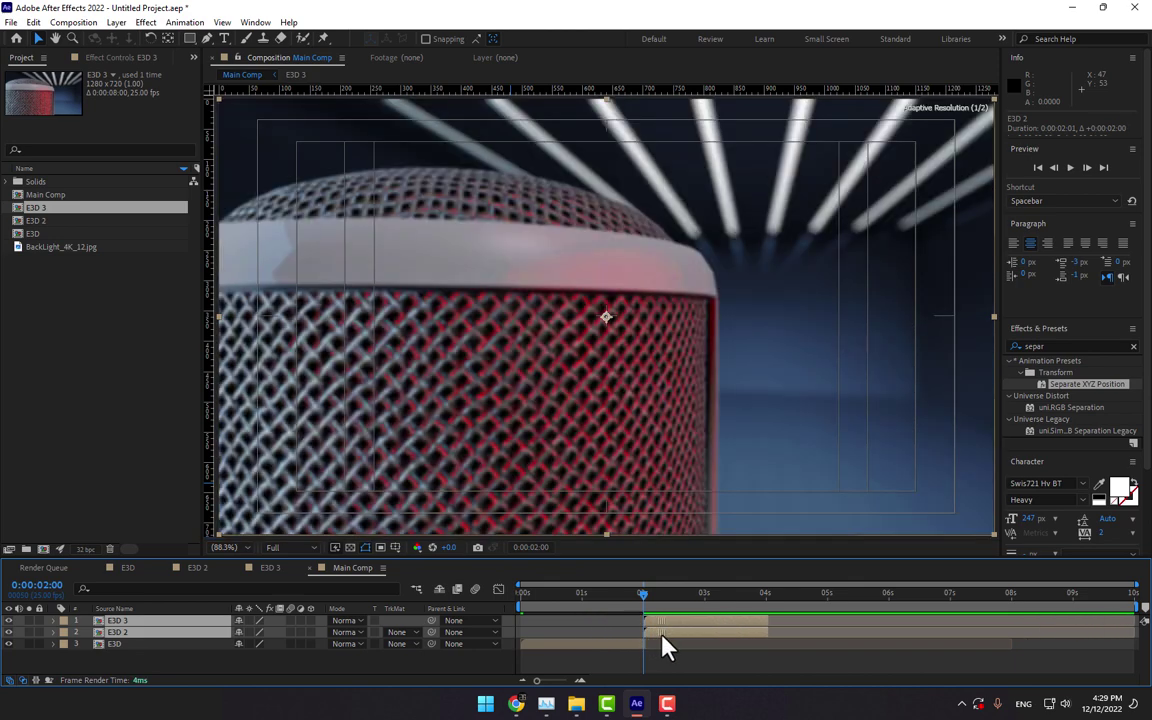
{"action": "left_click", "coordinate": [775, 665]}
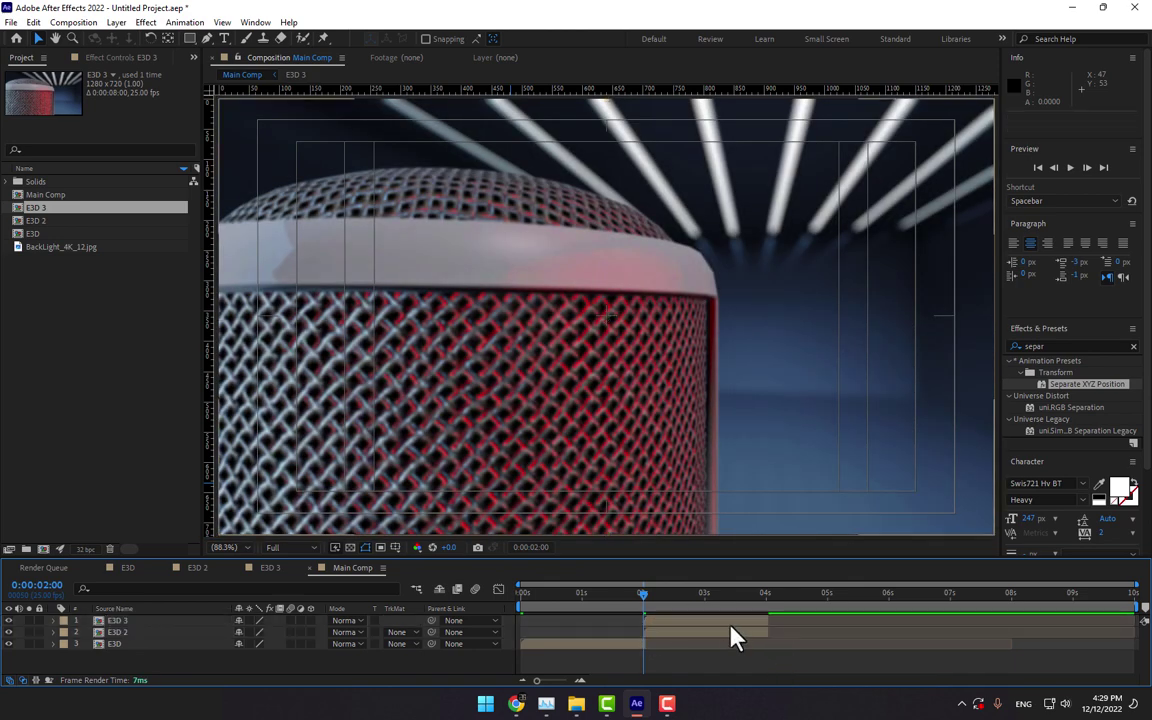
{"action": "left_click_drag", "start_coordinate": [733, 626], "coordinate": [1017, 618]}
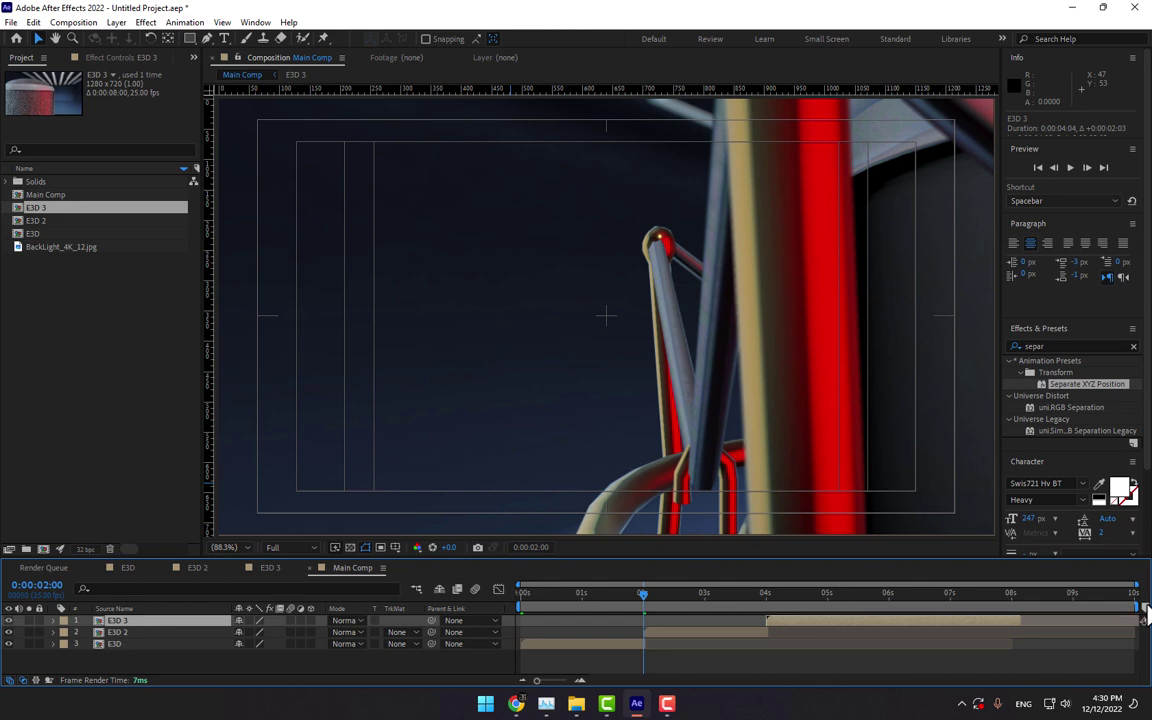
{"action": "left_click_drag", "start_coordinate": [1144, 612], "coordinate": [1034, 620]}
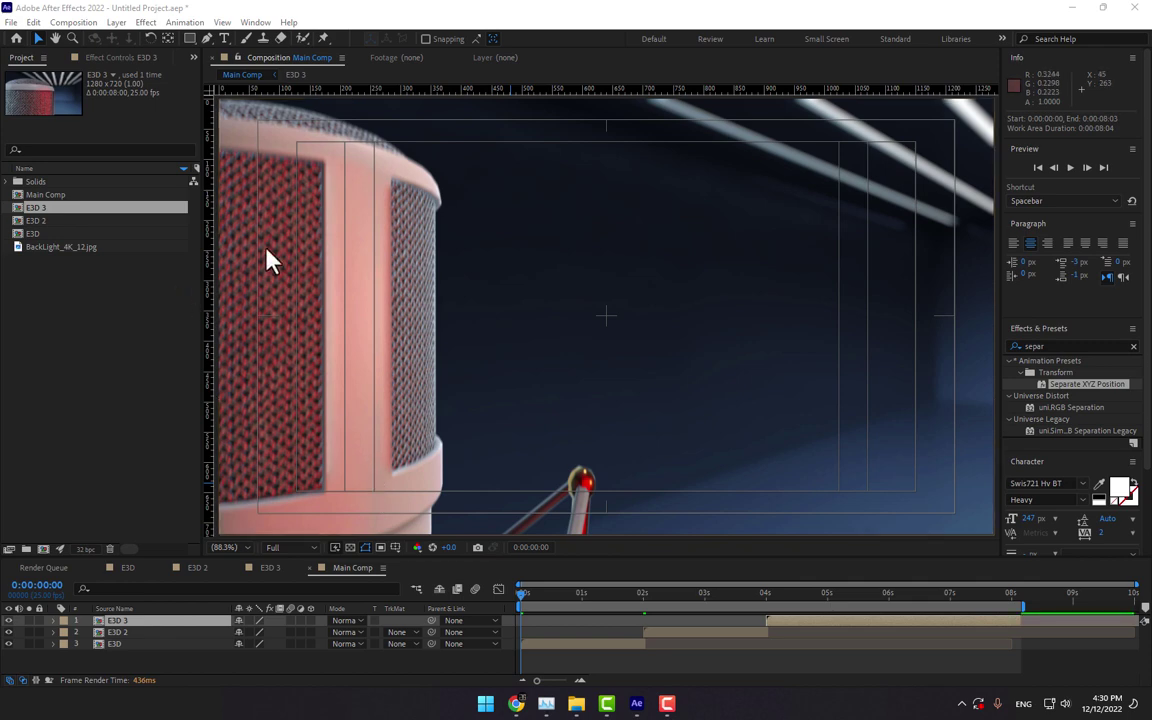
- Deselect E3D 3 and save the project over the existing 1.aep file
{"action": "left_click", "coordinate": [368, 683]}
{"action": "key", "text": "ctrl+s"}
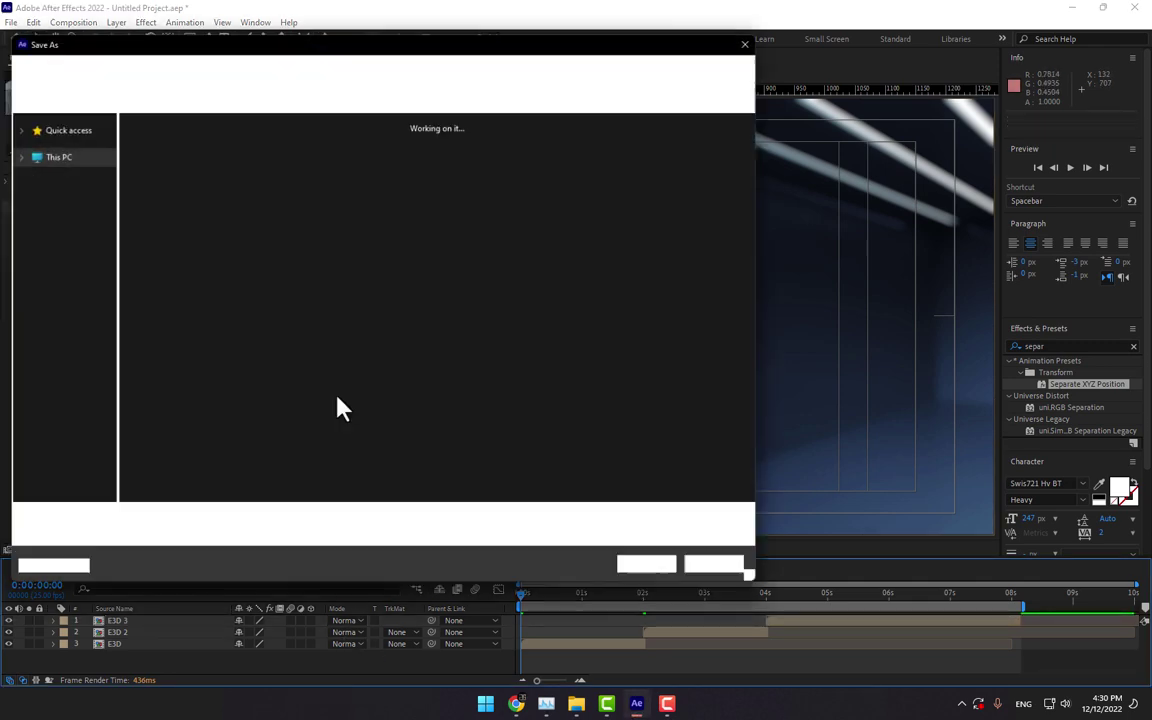
{"action": "double_click", "coordinate": [260, 455]}
{"action": "left_click", "coordinate": [609, 352]}
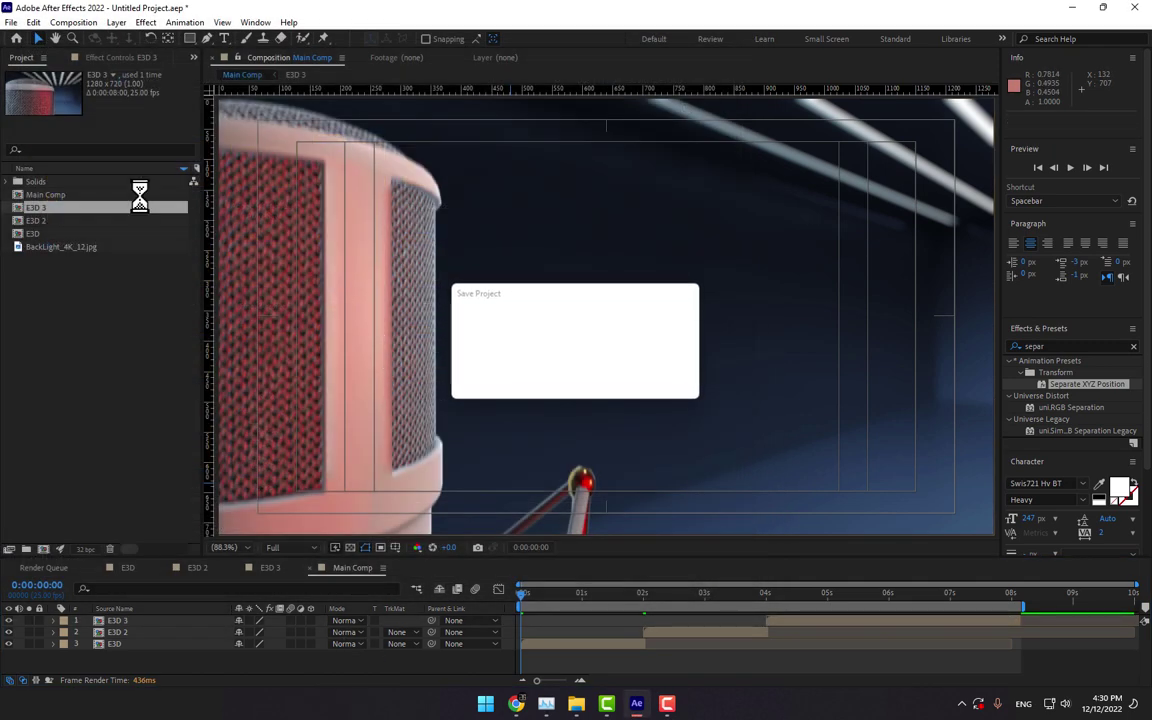
- Purge all memory and disk cache, then start a preview of Main Comp
{"action": "left_click", "coordinate": [33, 22]}
{"action": "mouse_move", "coordinate": [141, 336]}
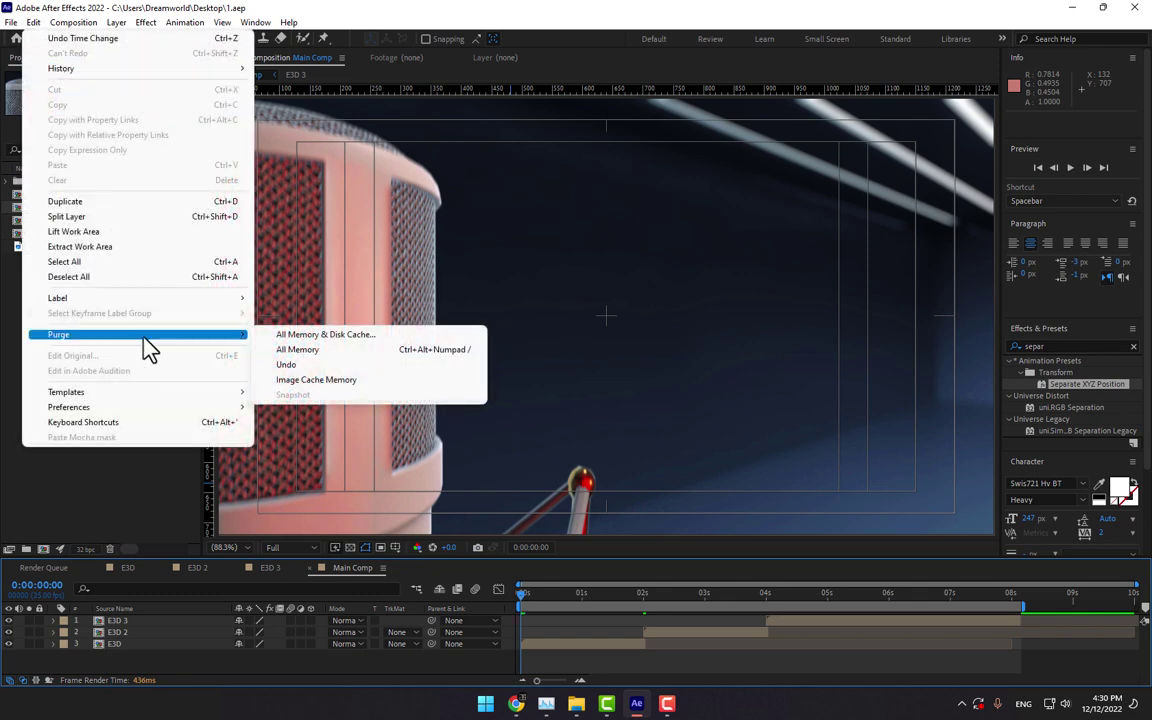
{"action": "left_click", "coordinate": [340, 405]}
{"action": "left_click", "coordinate": [598, 385]}
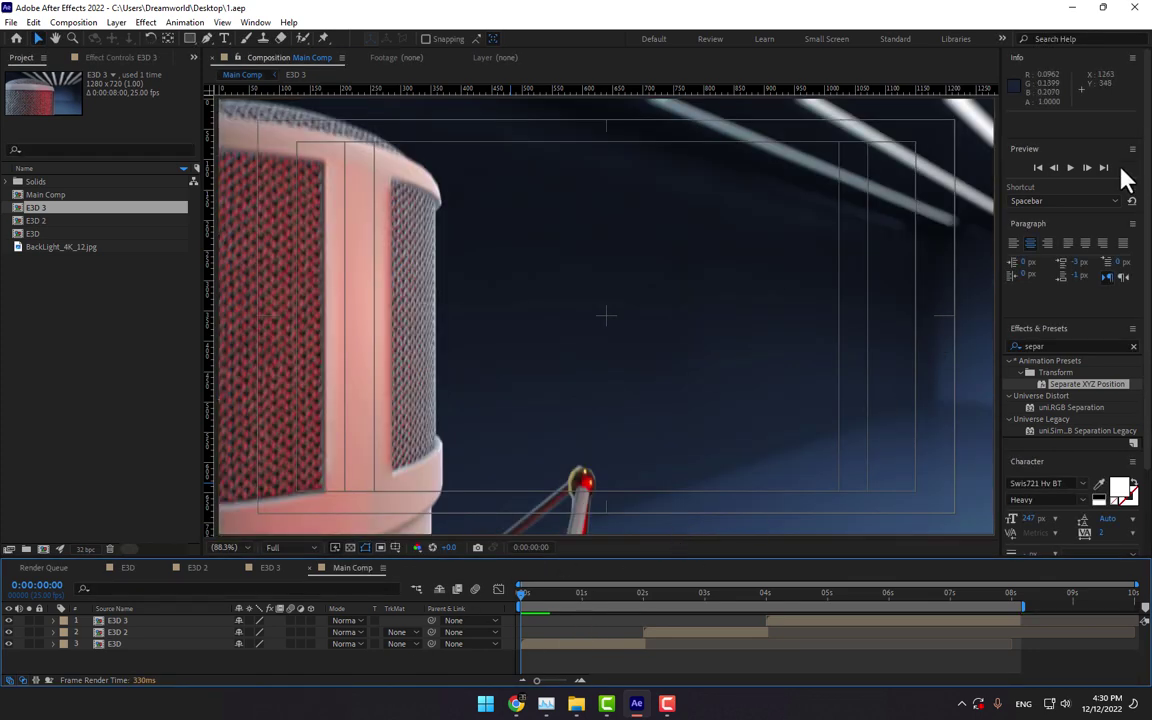
{"action": "left_click", "coordinate": [1070, 168]}
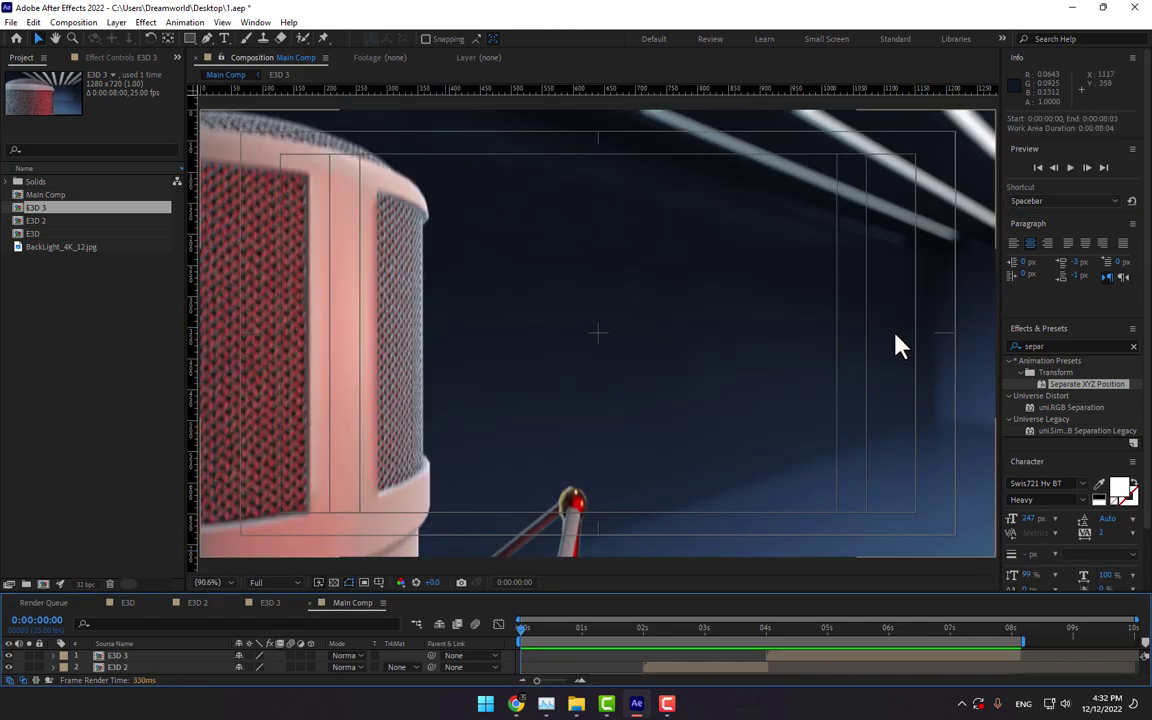
- Restart Main Comp's preview so all 204 cached frames play at 25 fps realtime
{"action": "key", "text": "space"}
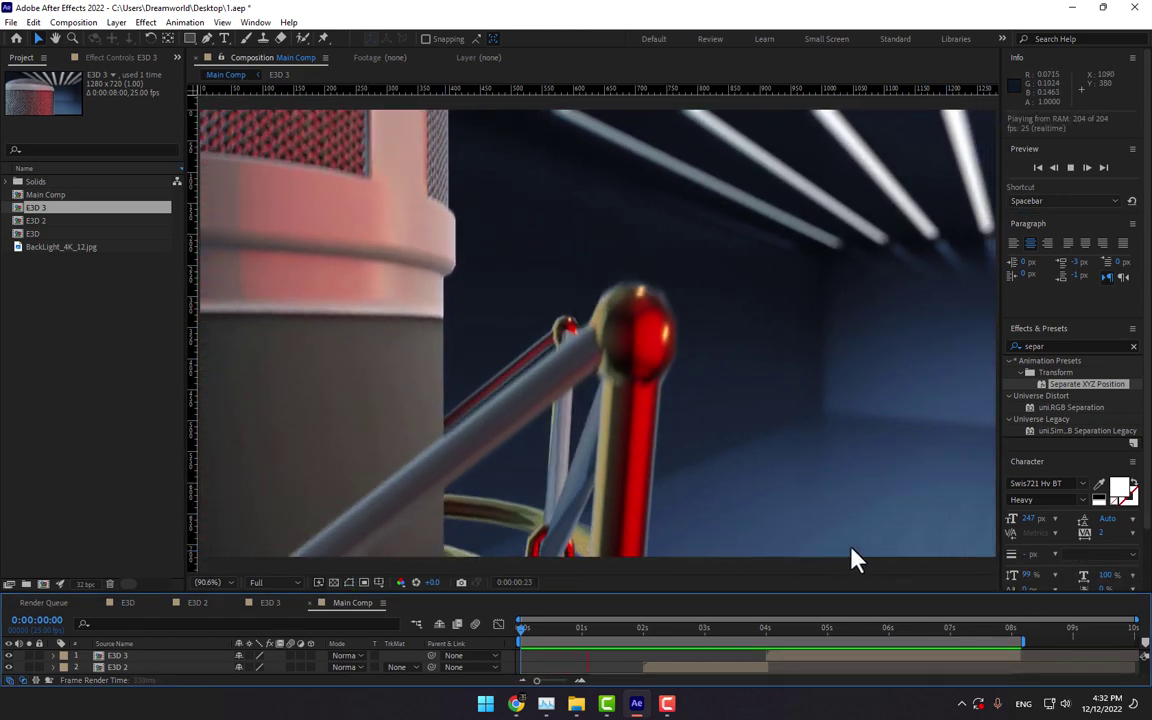